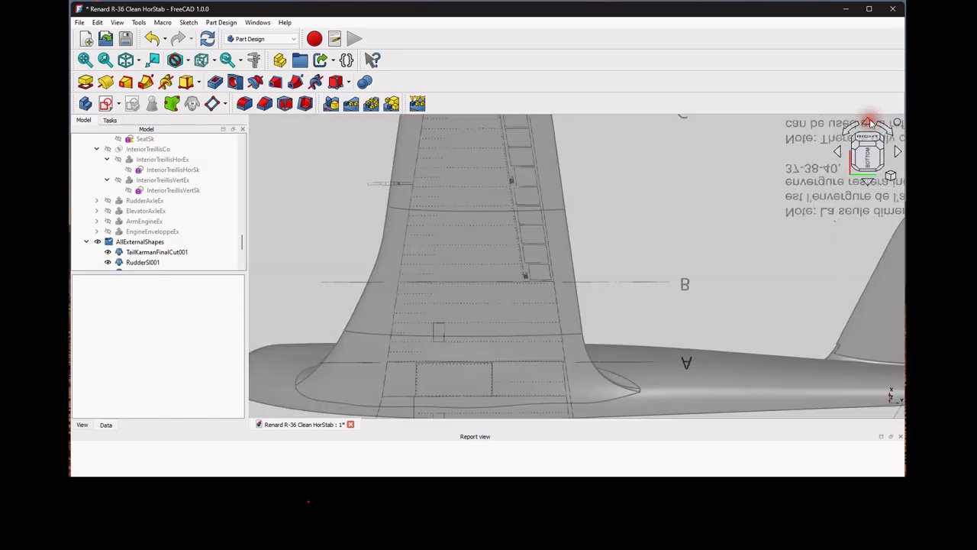
# Examine the half-aircraft model against the reference drawings in the rear, right and isometric views.
pyautogui.scroll(-10, 743, 257)
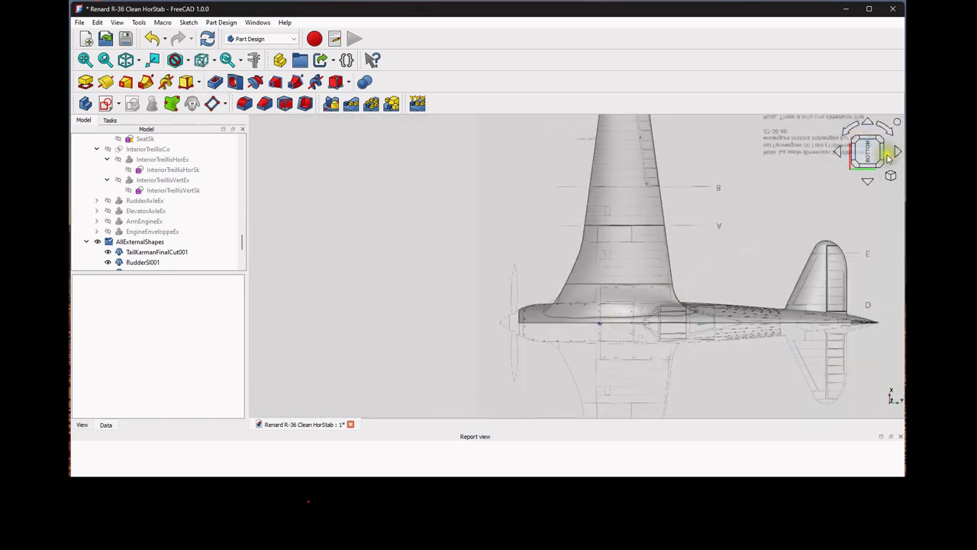
pyautogui.click(837, 152)
pyautogui.click(877, 152)
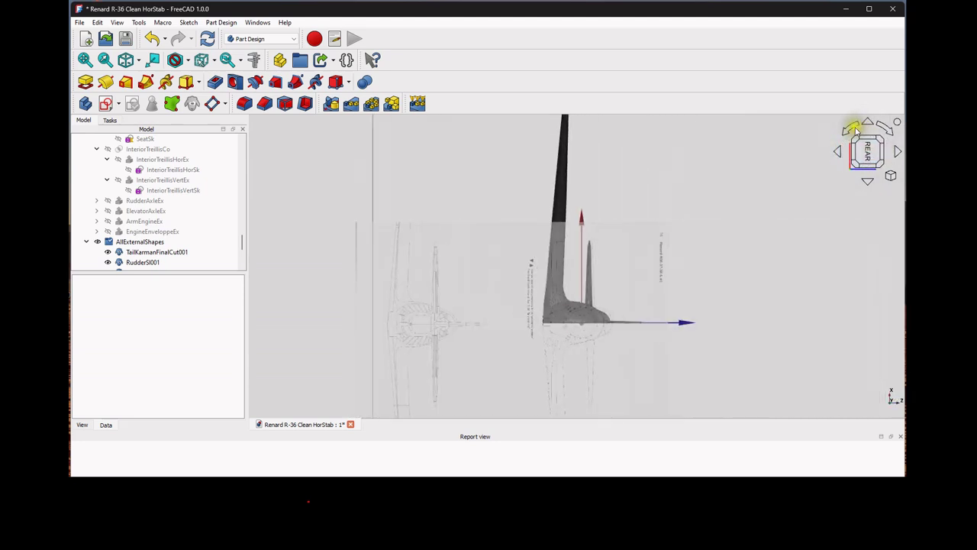
pyautogui.click(851, 128)
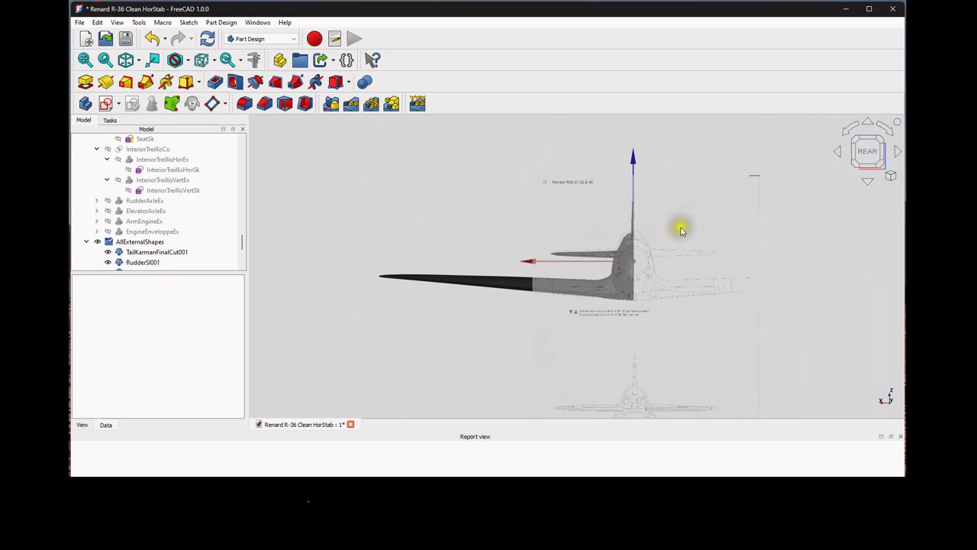
pyautogui.scroll(5, 582, 306)
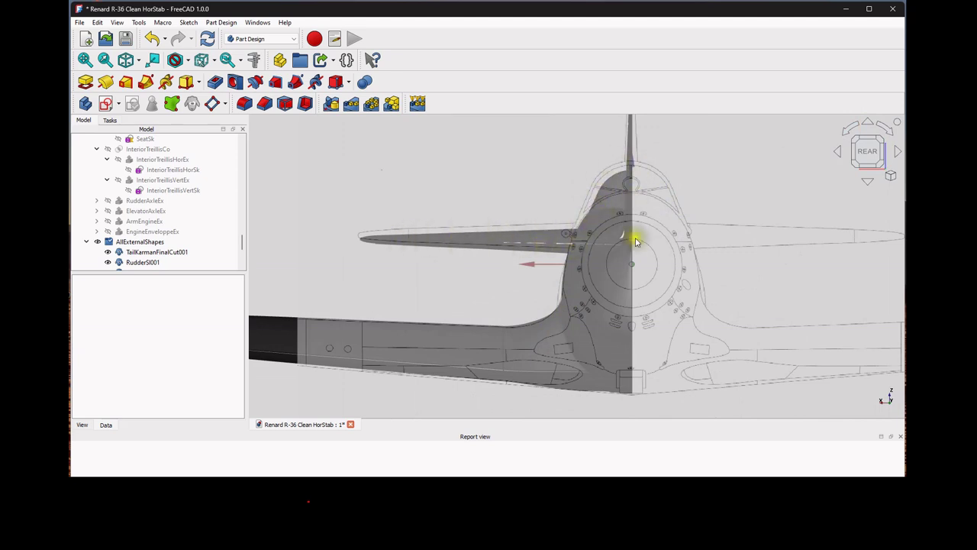
pyautogui.click(898, 153)
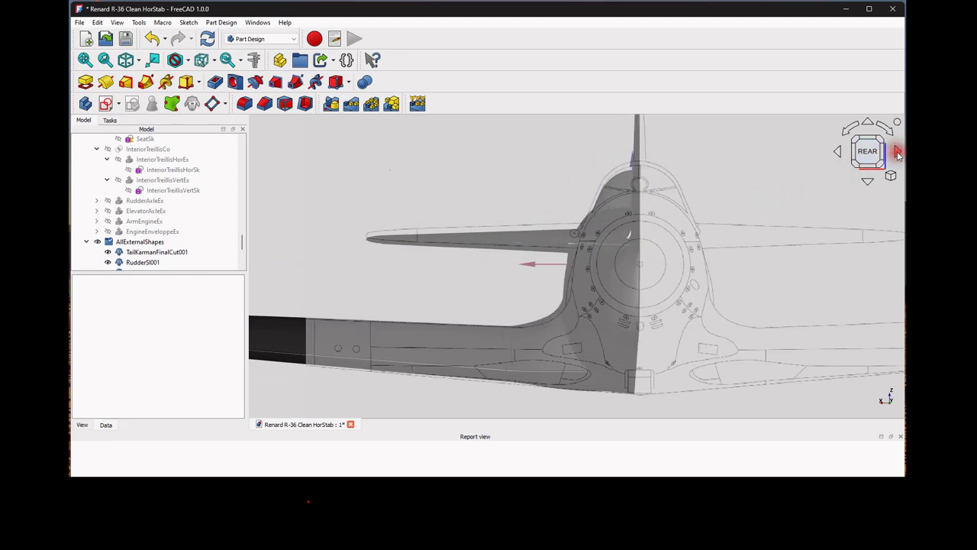
pyautogui.scroll(-3, 815, 227)
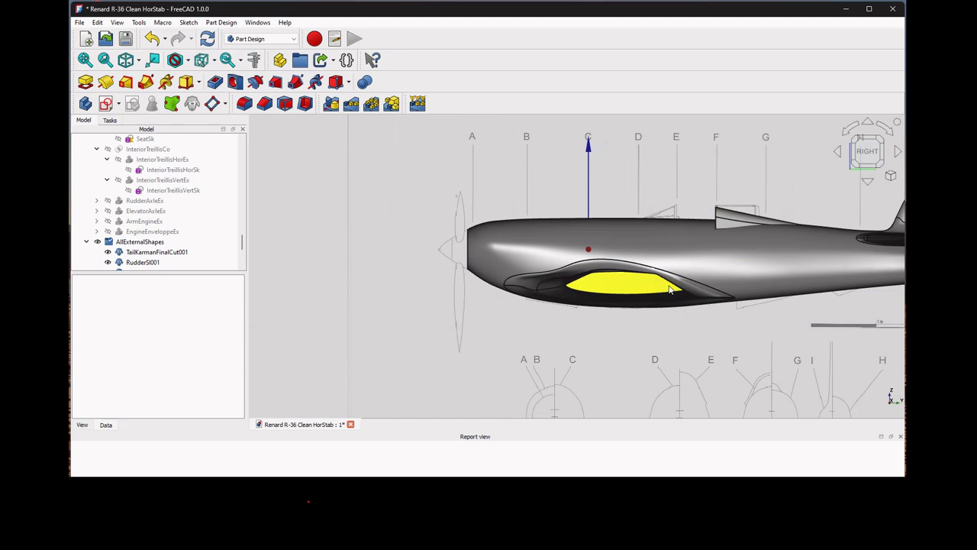
pyautogui.click(854, 142)
pyautogui.scroll(-5, 809, 191)
pyautogui.moveTo(799, 211); pyautogui.dragTo(622, 254, button='middle')
pyautogui.scroll(4, 584, 263)
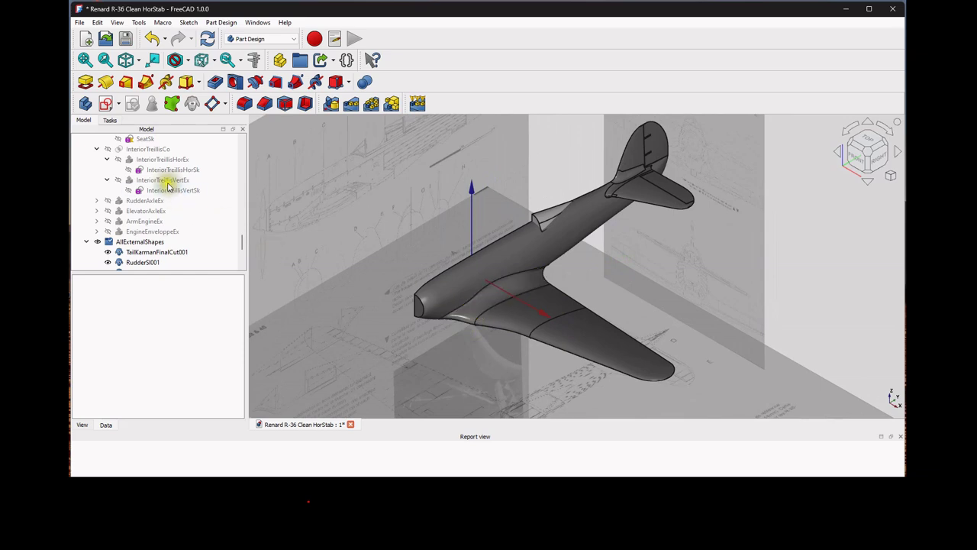
# Recompute the KarmanBottomGC surface that contains the flagged KarmanLead0FhBs curve.
pyautogui.moveTo(241, 243); pyautogui.dragTo(252, 212)
pyautogui.click(192, 191)
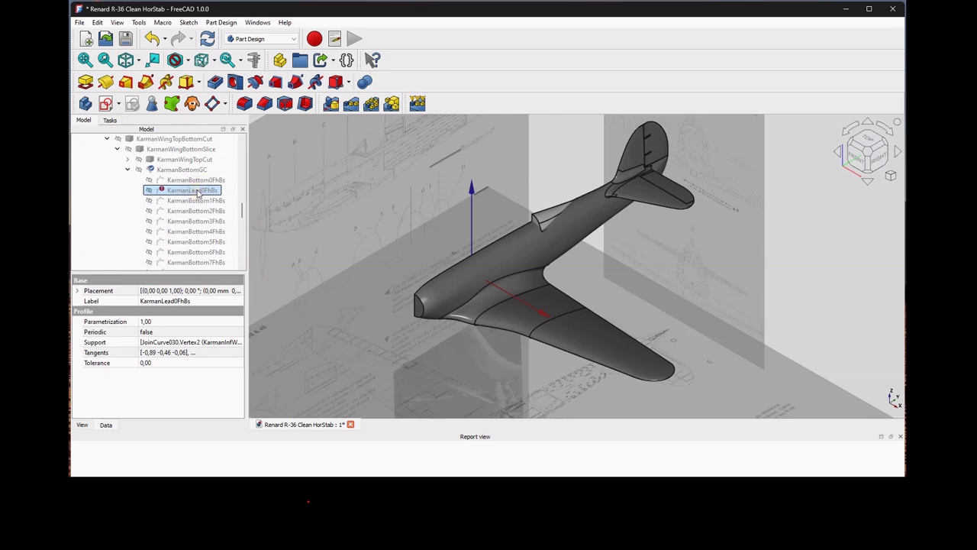
pyautogui.click(180, 169)
pyautogui.rightClick(180, 169)
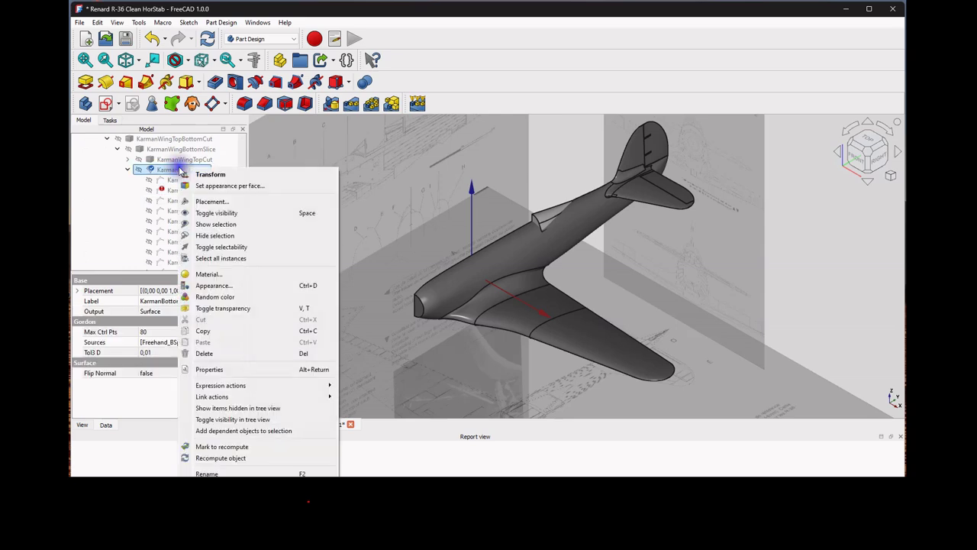
pyautogui.click(262, 458)
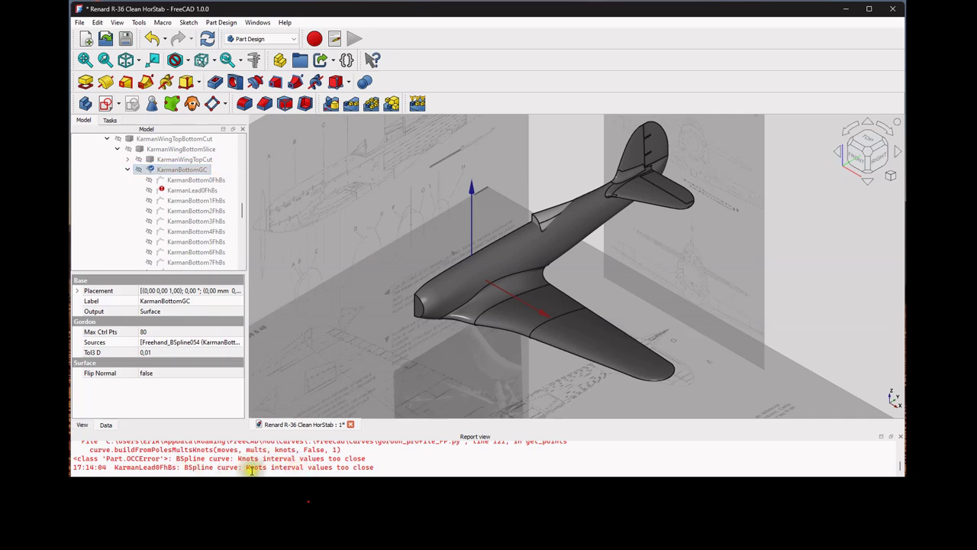
# Read the recompute errors in the report and clear the report contents.
pyautogui.scroll(3, 343, 467)
pyautogui.scroll(-3, 351, 464)
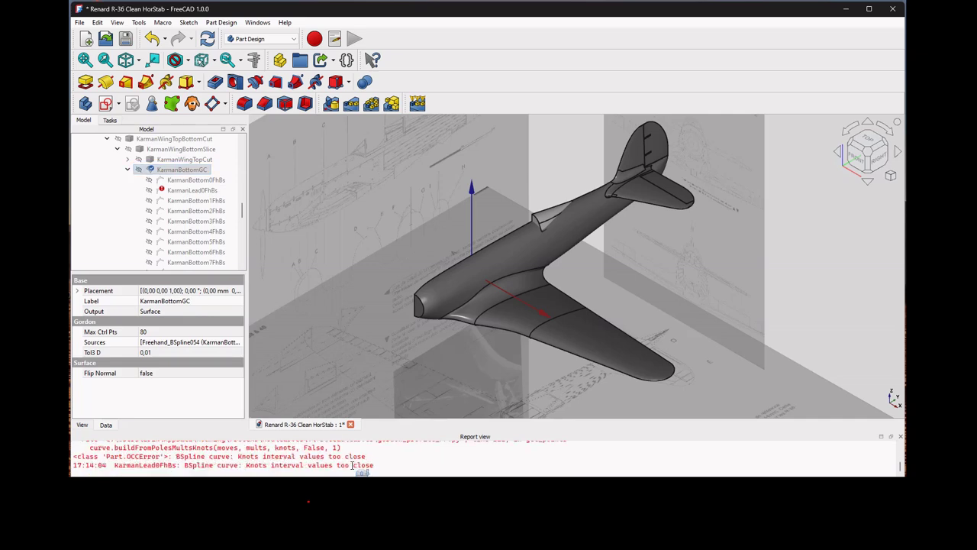
pyautogui.rightClick(348, 461)
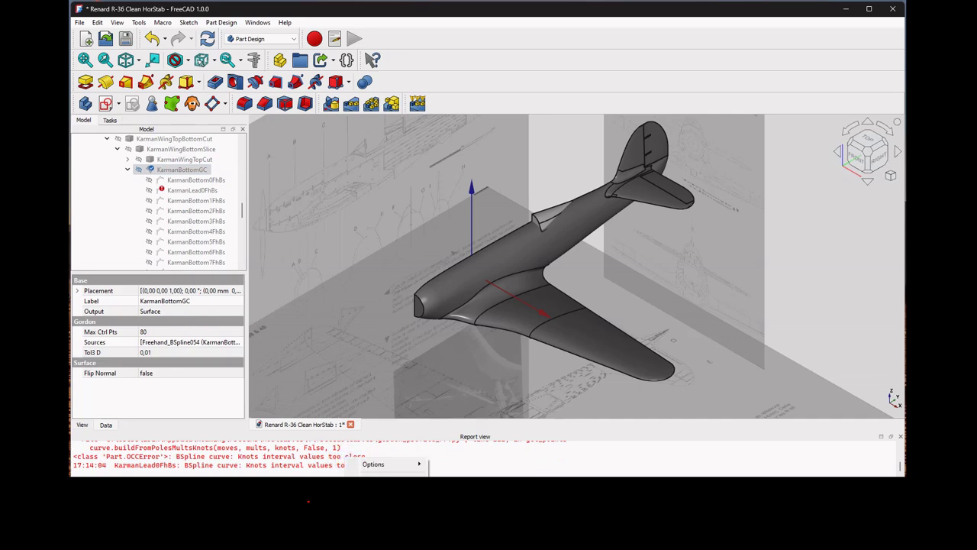
pyautogui.click(374, 511)
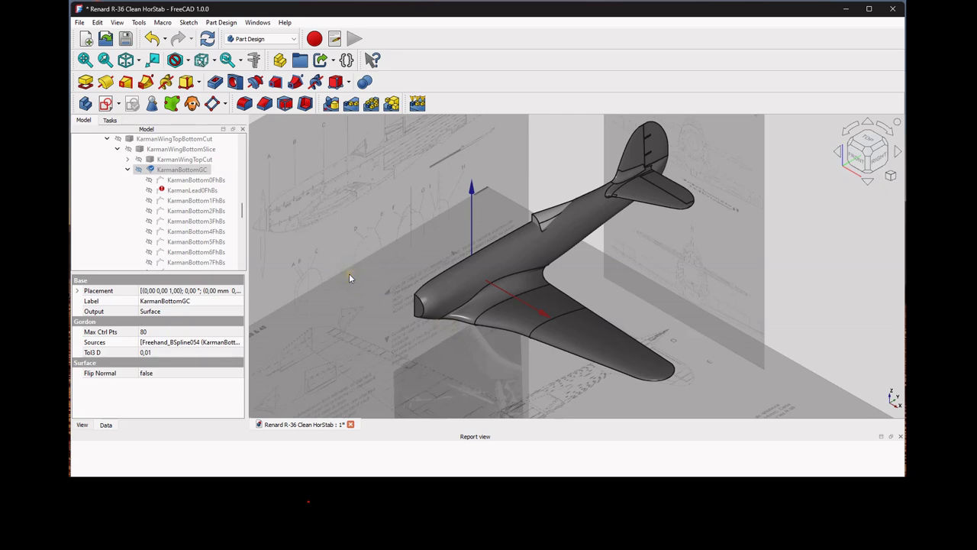
# Widen the model tree and hide the AllExternalShapes group.
pyautogui.moveTo(382, 298)
pyautogui.mouseDown(button='middle')
pyautogui.moveTo(386, 330)
pyautogui.moveTo(404, 296)
pyautogui.moveTo(397, 303)
pyautogui.moveTo(394, 288)
pyautogui.mouseUp(button='middle')
pyautogui.scroll(2, 392, 326)
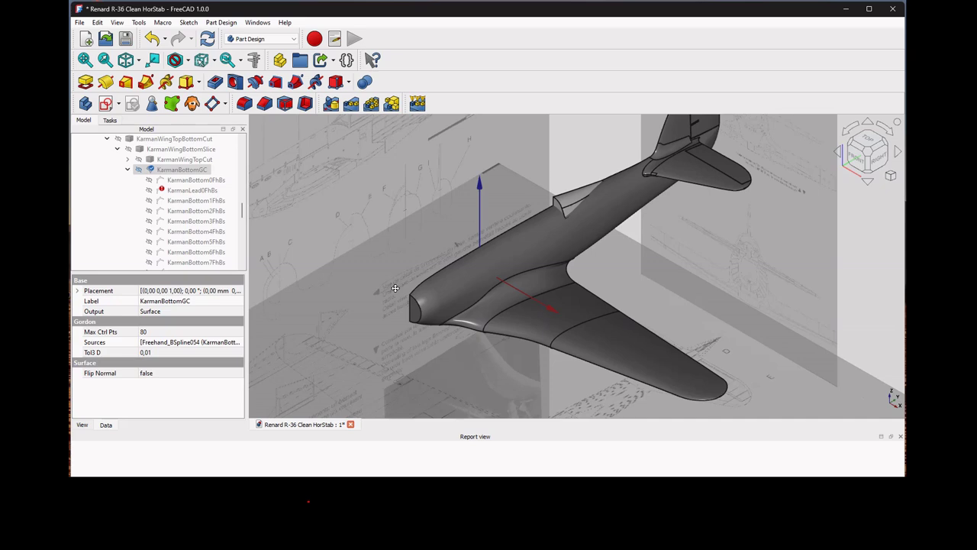
pyautogui.scroll(-1, 163, 218)
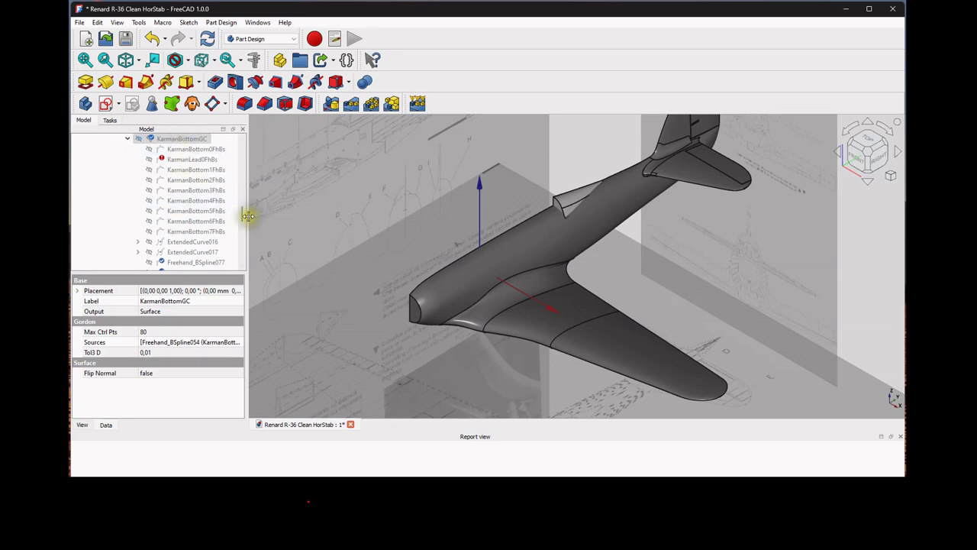
pyautogui.moveTo(253, 217); pyautogui.dragTo(278, 217)
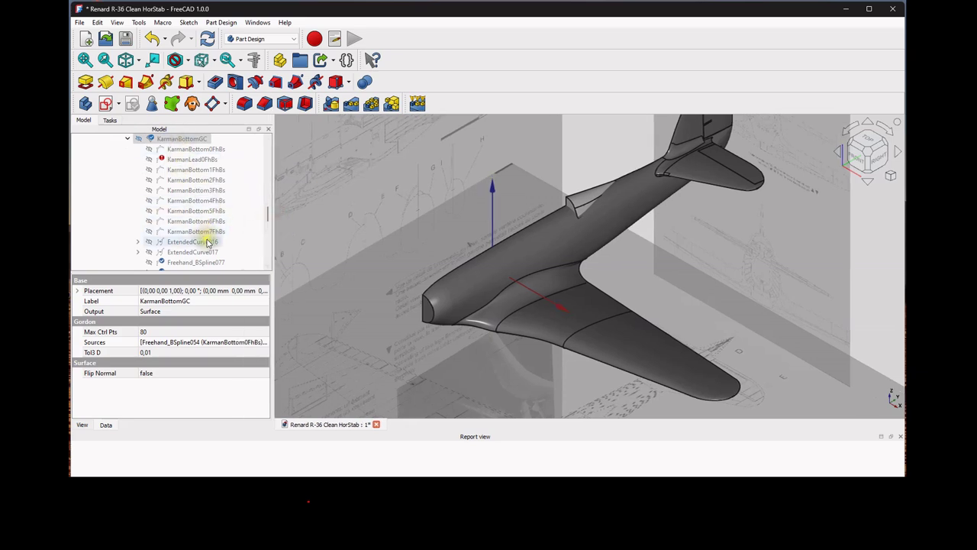
pyautogui.scroll(-1, 206, 241)
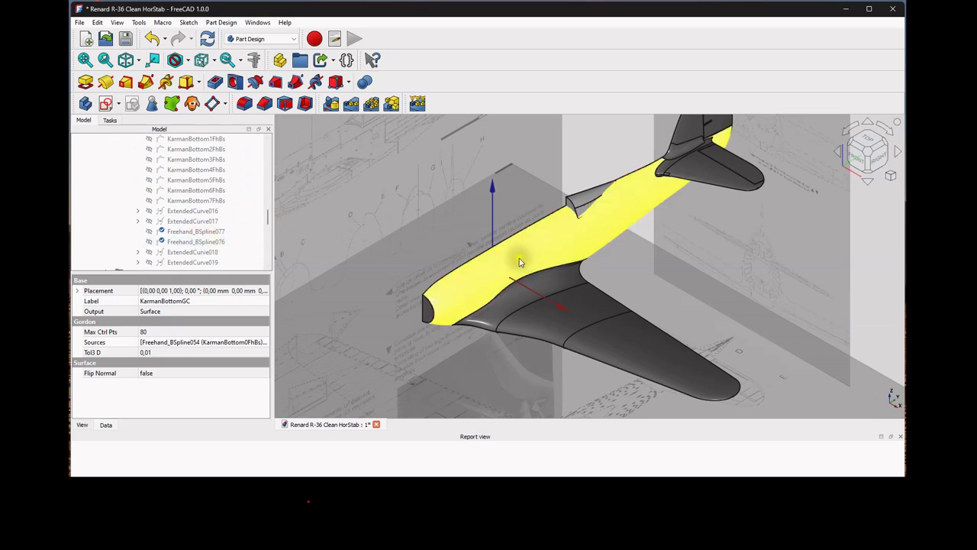
pyautogui.moveTo(267, 212); pyautogui.dragTo(268, 252)
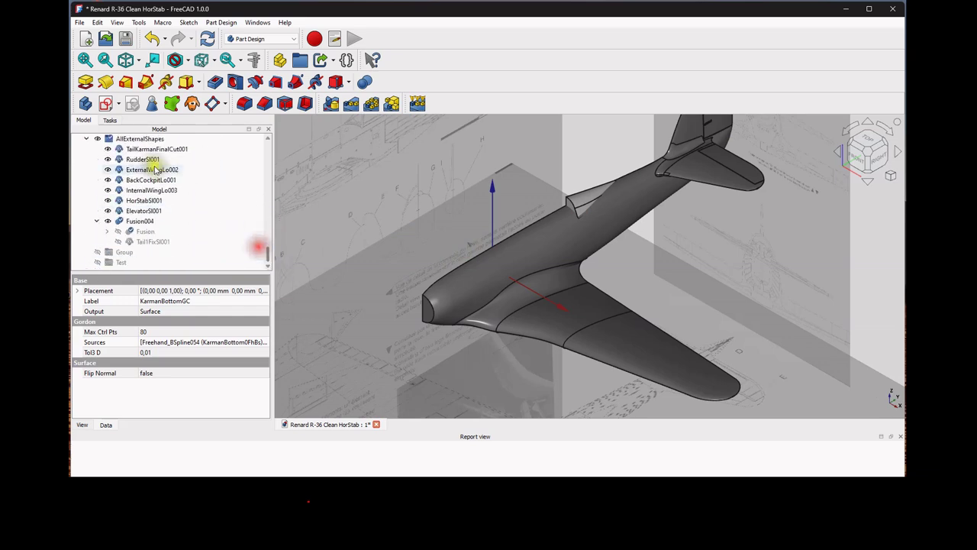
pyautogui.click(142, 138)
pyautogui.press('space')
# Show all source curves of KarmanBottomGC, from KarmanBottom0FhBs to ExtendedCurve019.
pyautogui.scroll(4, 178, 214)
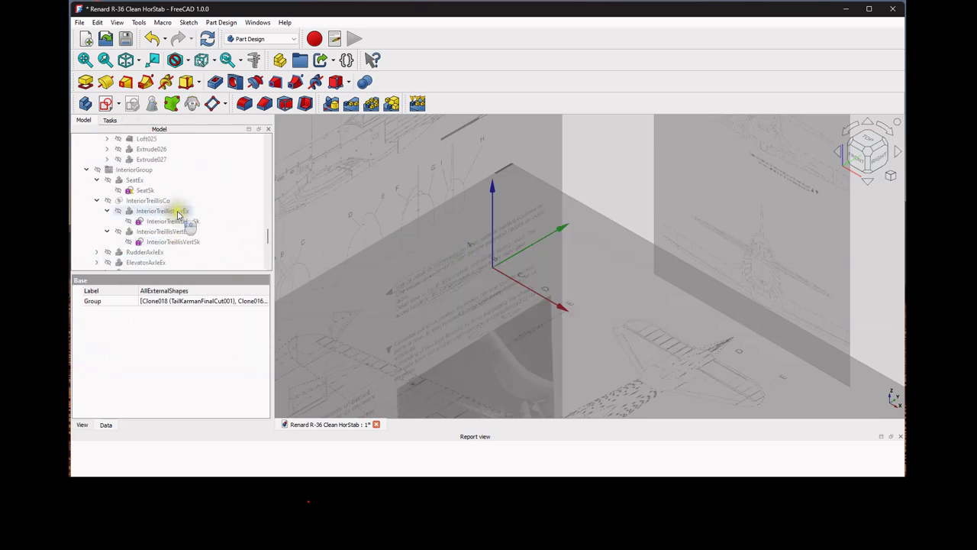
pyautogui.scroll(8, 178, 214)
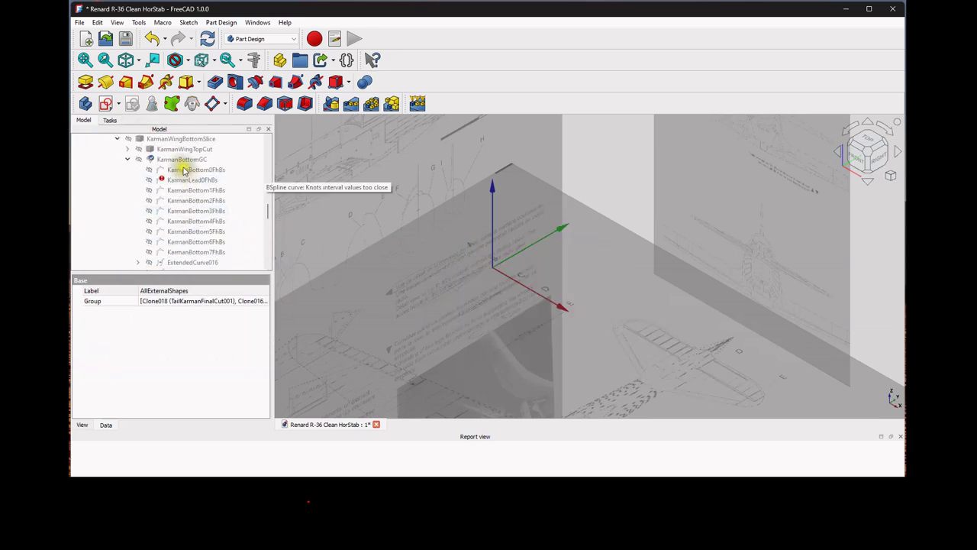
pyautogui.click(183, 170)
pyautogui.scroll(-4, 189, 187)
pyautogui.keyDown('shift'); pyautogui.click(192, 191); pyautogui.keyUp('shift')
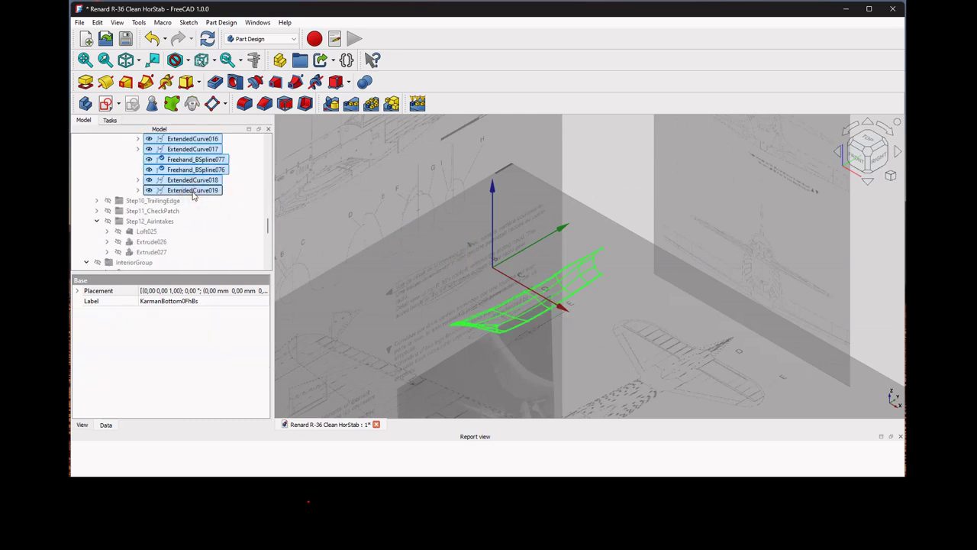
pyautogui.scroll(4, 534, 317)
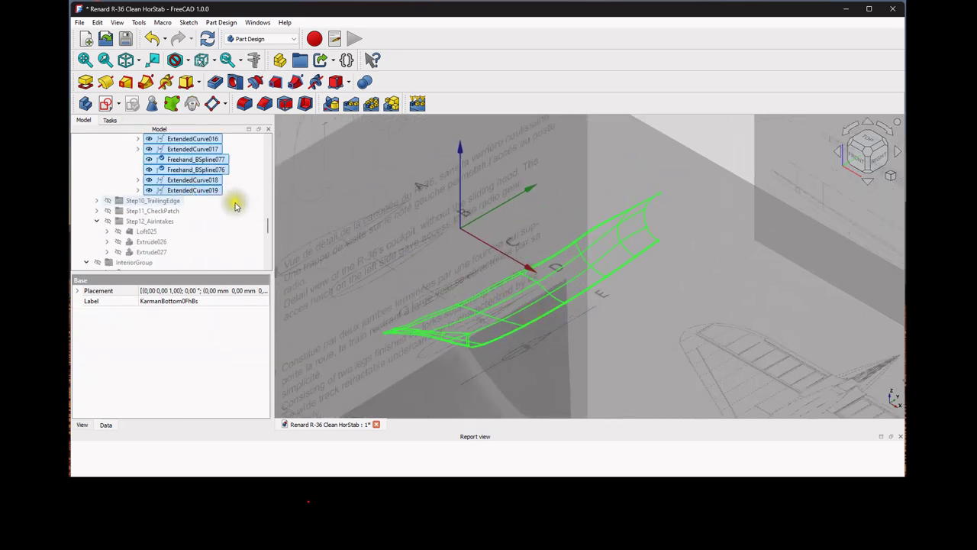
# Hide all the selected source curves of KarmanBottomGC.
pyautogui.scroll(15, 229, 208)
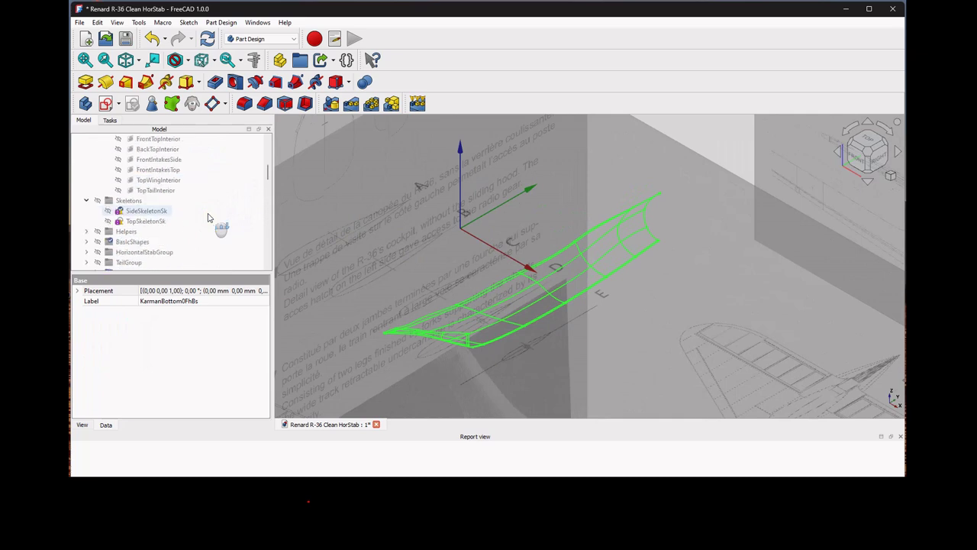
pyautogui.scroll(-5, 207, 217)
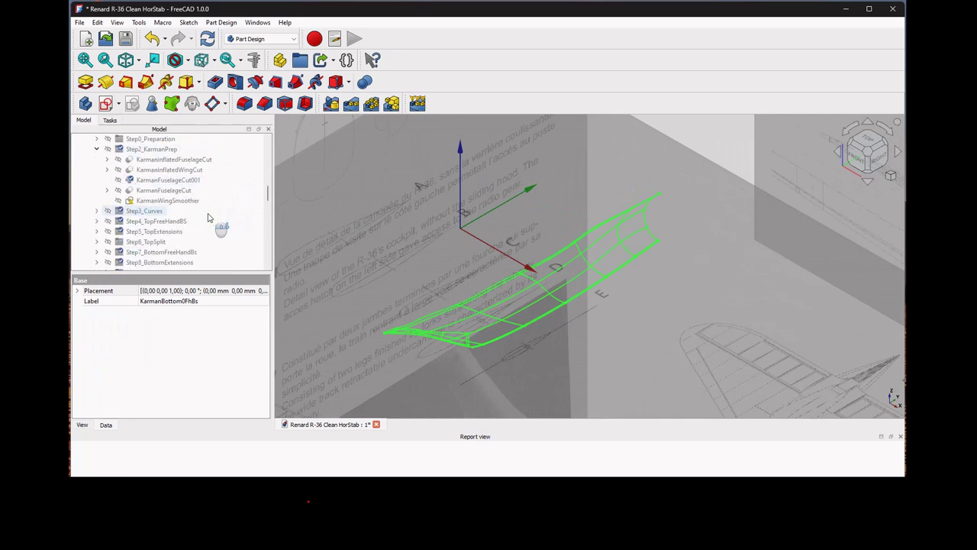
pyautogui.click(98, 221)
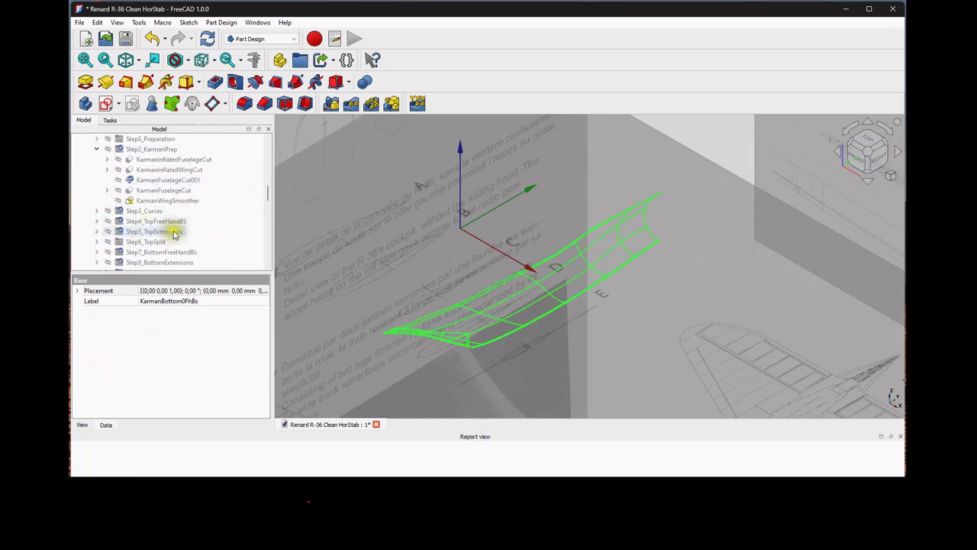
pyautogui.scroll(-5, 185, 234)
pyautogui.press('space')
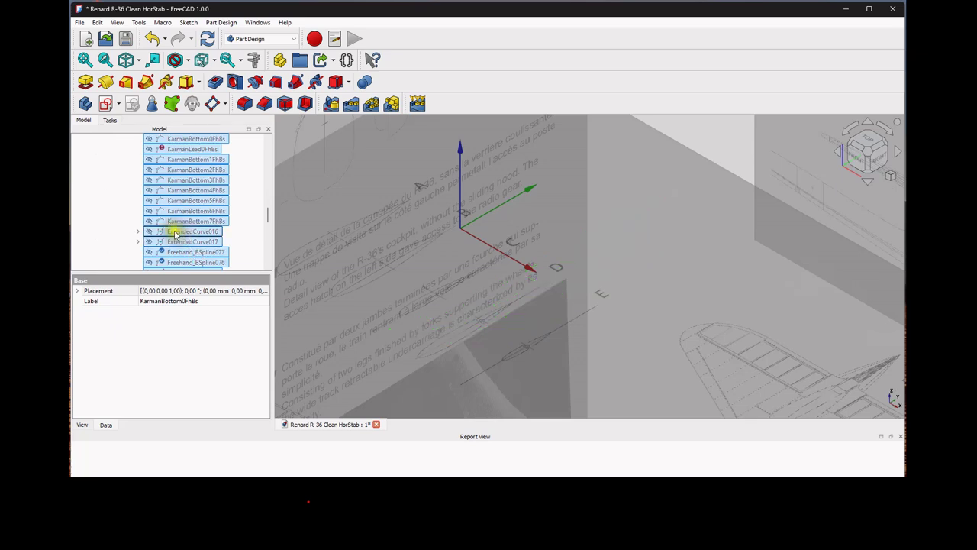
# Expand Step6_TopSplit down to KarmanTopGC and show its source curves from KarmanTop7FhBs to ExtendedCurve015.
pyautogui.scroll(10, 187, 241)
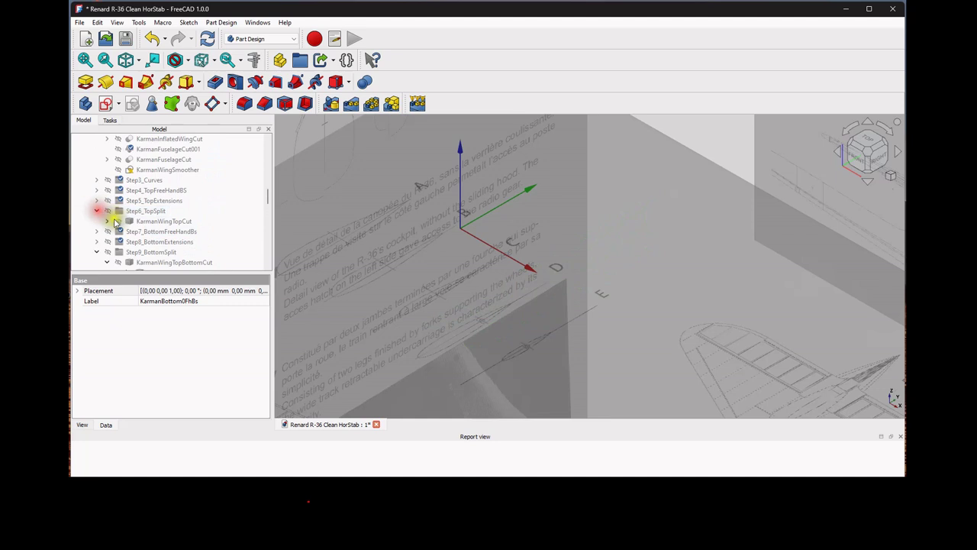
pyautogui.click(97, 210)
pyautogui.click(117, 232)
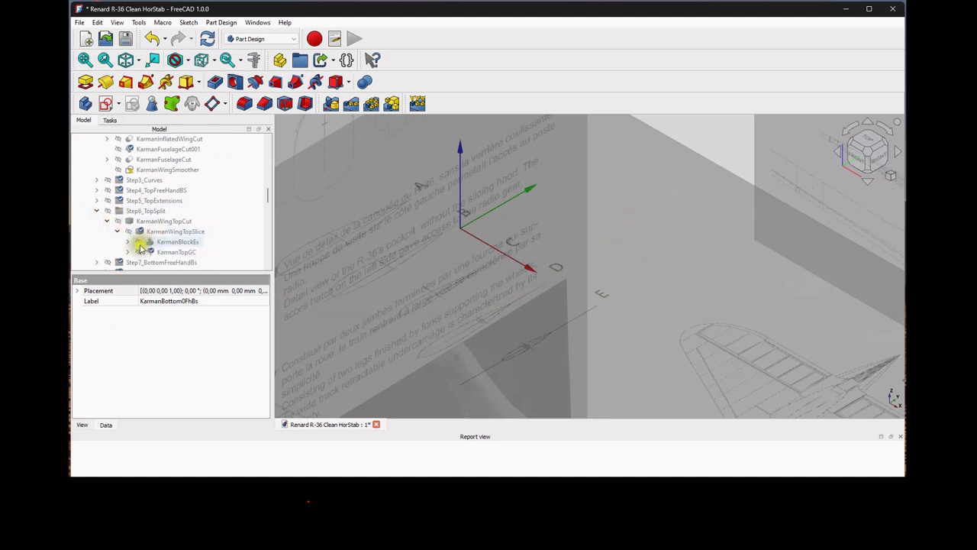
pyautogui.click(127, 252)
pyautogui.scroll(-3, 185, 251)
pyautogui.click(196, 171)
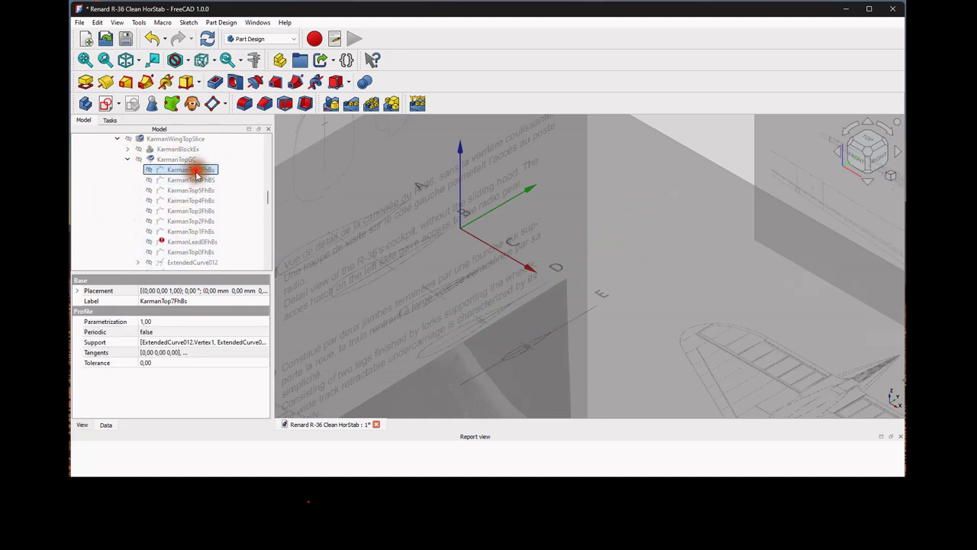
pyautogui.scroll(-3, 198, 173)
pyautogui.keyDown('shift'); pyautogui.click(203, 223); pyautogui.keyUp('shift')
pyautogui.press('space')
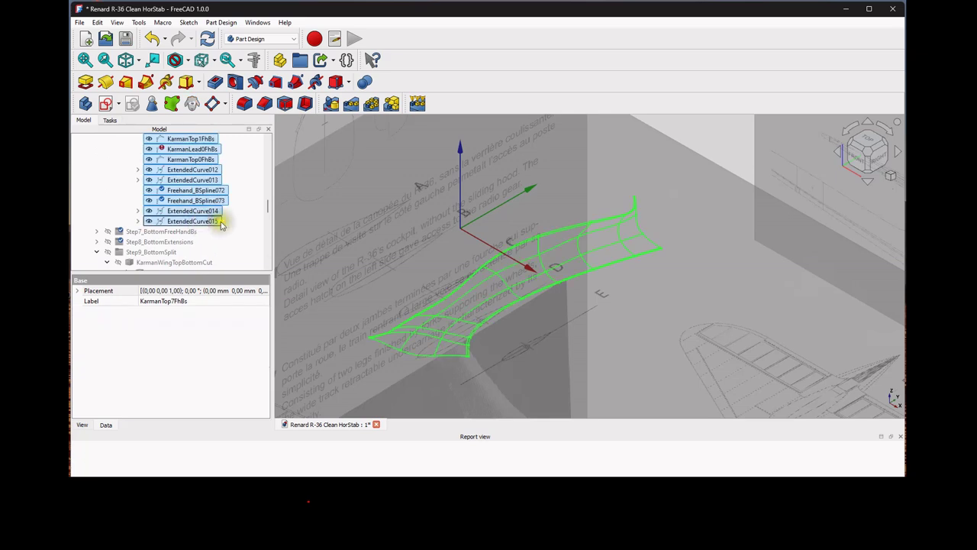
# Inspect the Freehand_BSpline072, Freehand_BSpline073 and KarmanLead0FhBs curves within the top Karman curve network.
pyautogui.moveTo(497, 283); pyautogui.dragTo(519, 323, button='middle')
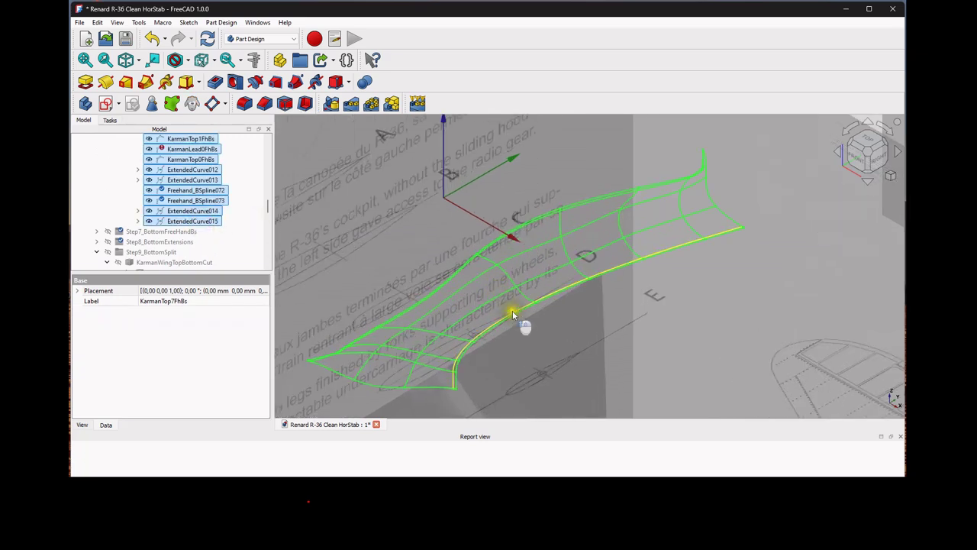
pyautogui.click(191, 190)
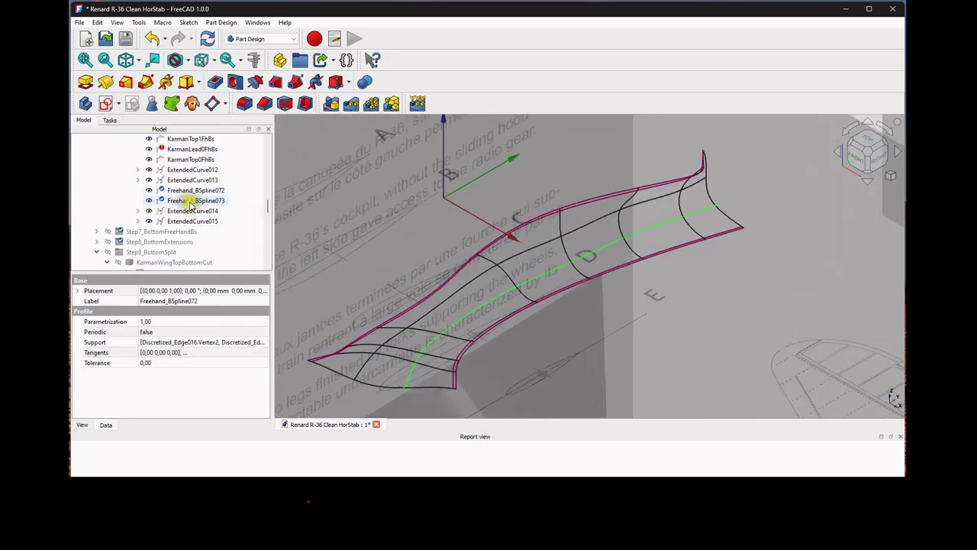
pyautogui.click(189, 200)
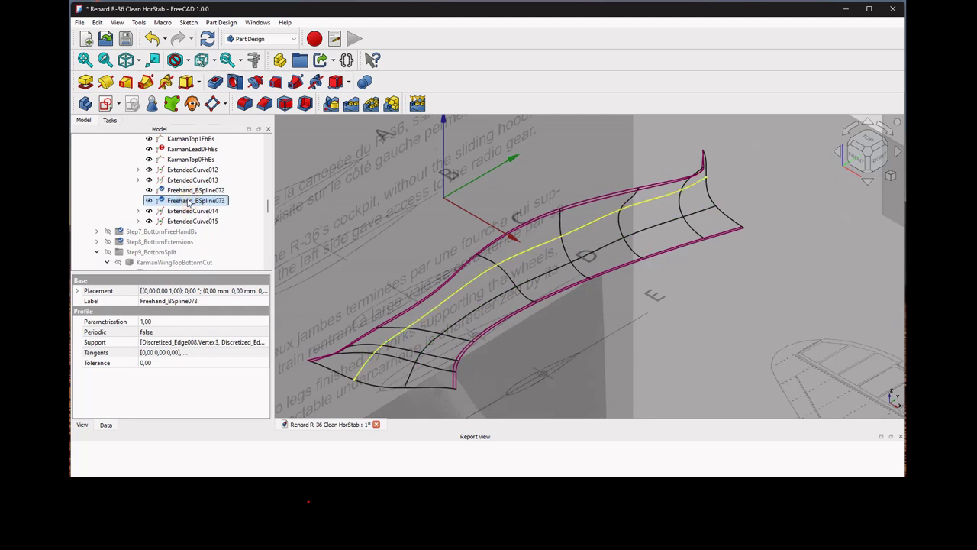
pyautogui.click(185, 150)
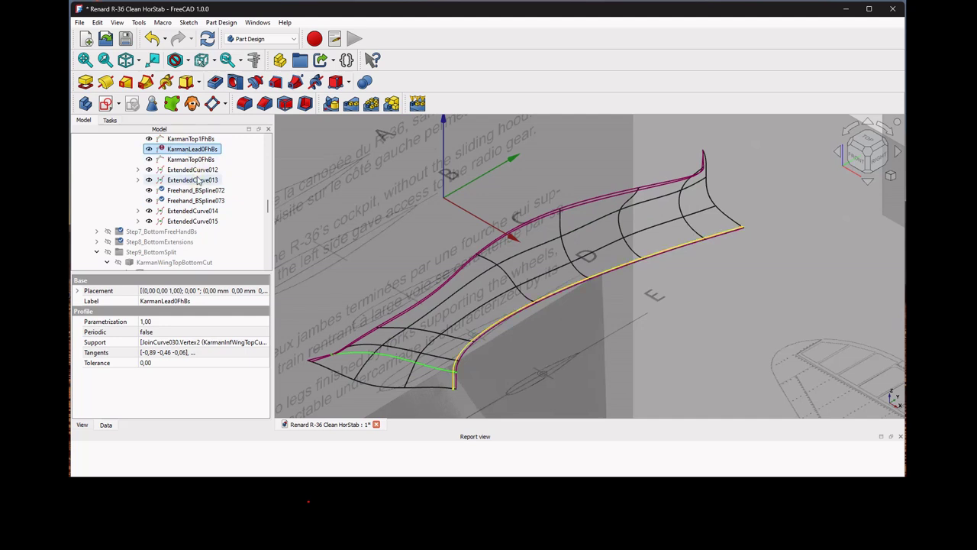
pyautogui.click(399, 354)
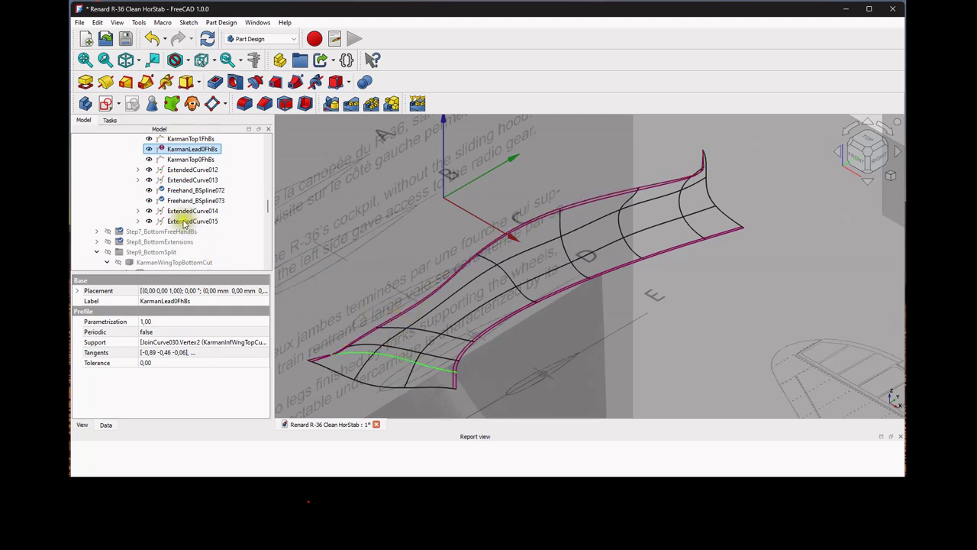
# Expand ExtendedCurve012, ExtendedCurve013, ExtendedCurve014 and ExtendedCurve015 under KarmanTopGC to reveal their underlying join curves.
pyautogui.click(138, 210)
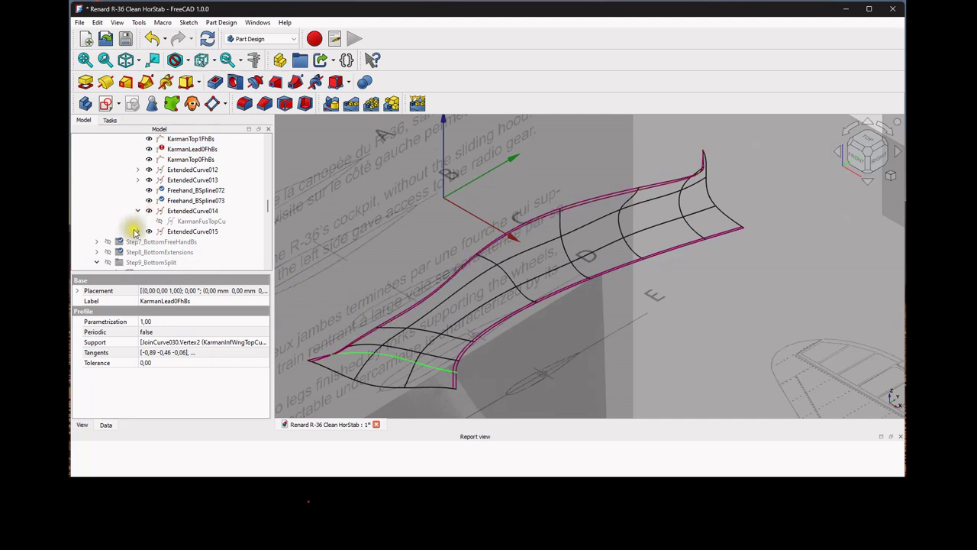
pyautogui.click(138, 231)
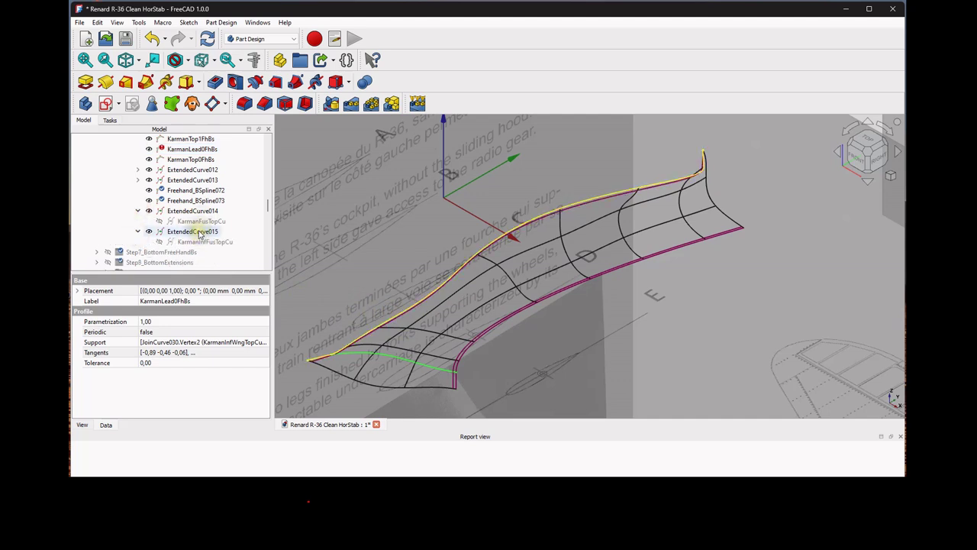
pyautogui.scroll(3, 174, 203)
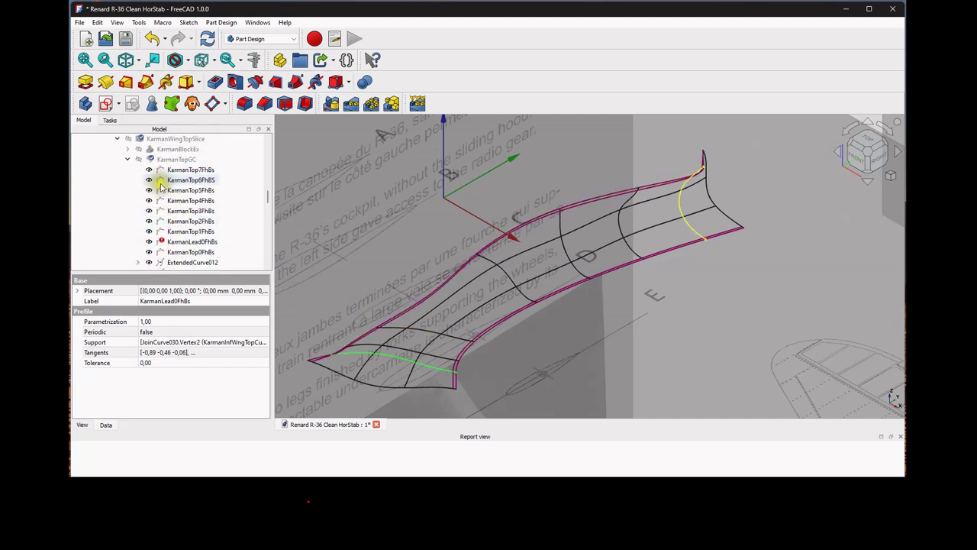
pyautogui.scroll(-1, 160, 191)
pyautogui.click(138, 231)
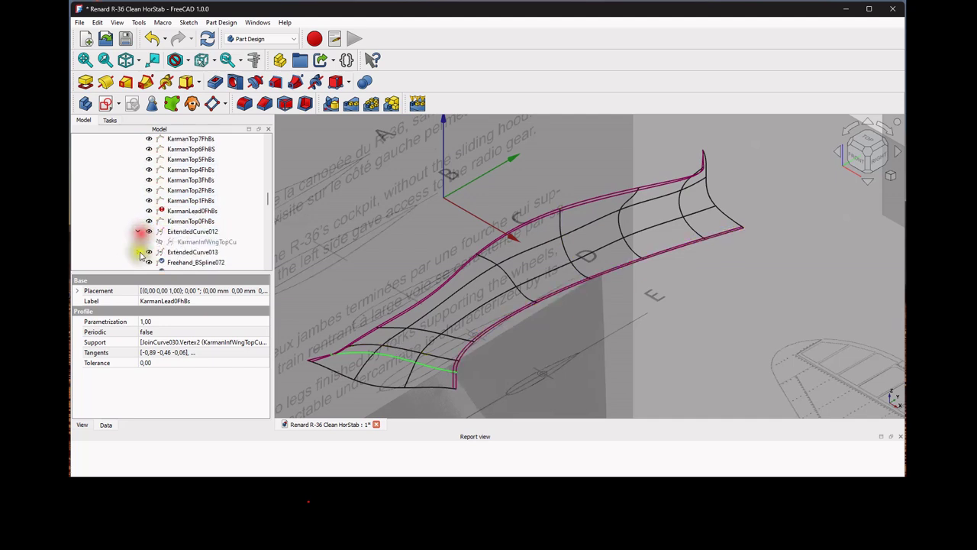
pyautogui.click(137, 252)
pyautogui.scroll(-2, 142, 252)
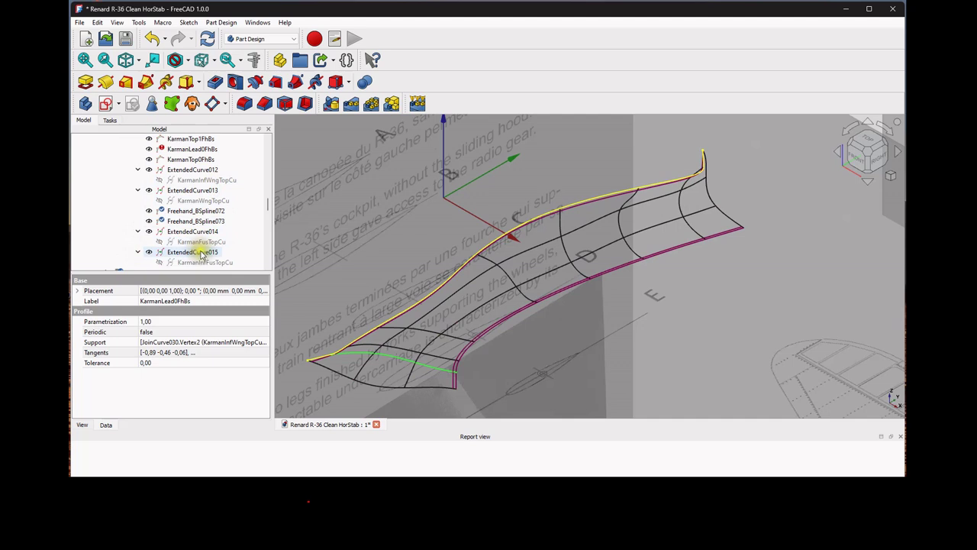
# Hide all source curves of KarmanTopGC, from ExtendedCurve015 up to KarmanTop7FhBs.
pyautogui.click(200, 252)
pyautogui.keyDown('ctrl'); pyautogui.click(197, 230); pyautogui.keyUp('ctrl')
pyautogui.keyDown('ctrl'); pyautogui.click(197, 221); pyautogui.keyUp('ctrl')
pyautogui.keyDown('ctrl'); pyautogui.click(199, 211); pyautogui.keyUp('ctrl')
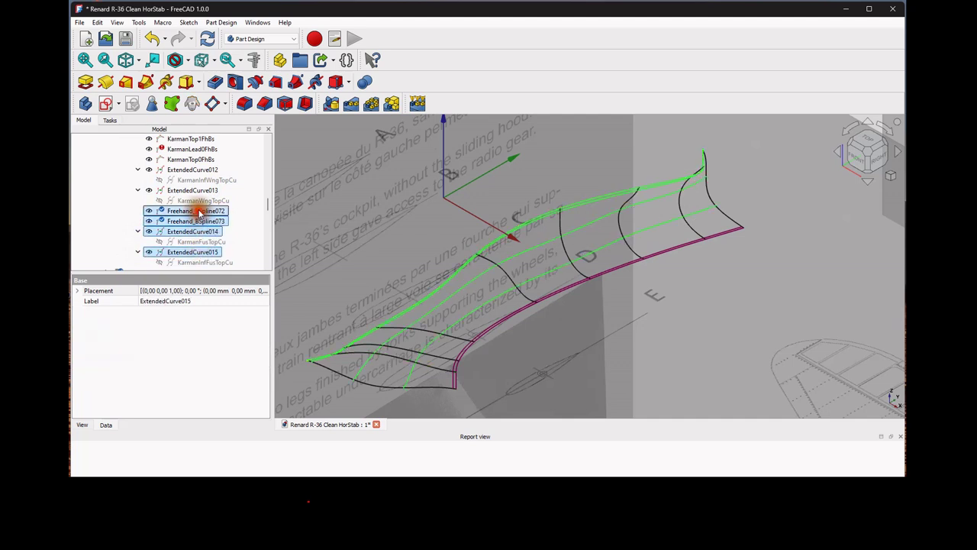
pyautogui.keyDown('ctrl'); pyautogui.click(194, 190); pyautogui.keyUp('ctrl')
pyautogui.keyDown('ctrl'); pyautogui.click(194, 169); pyautogui.keyUp('ctrl')
pyautogui.keyDown('ctrl'); pyautogui.click(192, 159); pyautogui.keyUp('ctrl')
pyautogui.keyDown('ctrl'); pyautogui.click(192, 150); pyautogui.keyUp('ctrl')
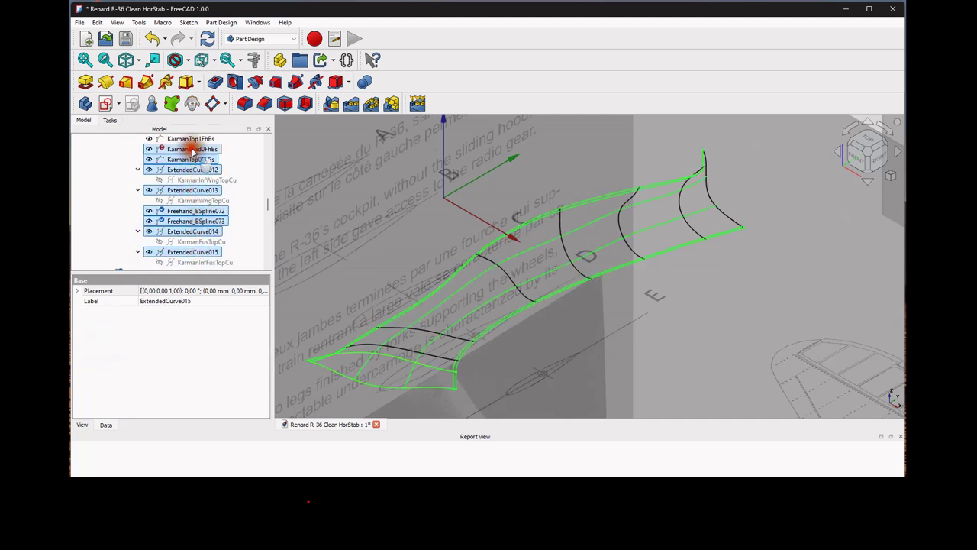
pyautogui.keyDown('ctrl'); pyautogui.click(191, 139); pyautogui.keyUp('ctrl')
pyautogui.scroll(2, 191, 153)
pyautogui.keyDown('ctrl'); pyautogui.click(197, 190); pyautogui.keyUp('ctrl')
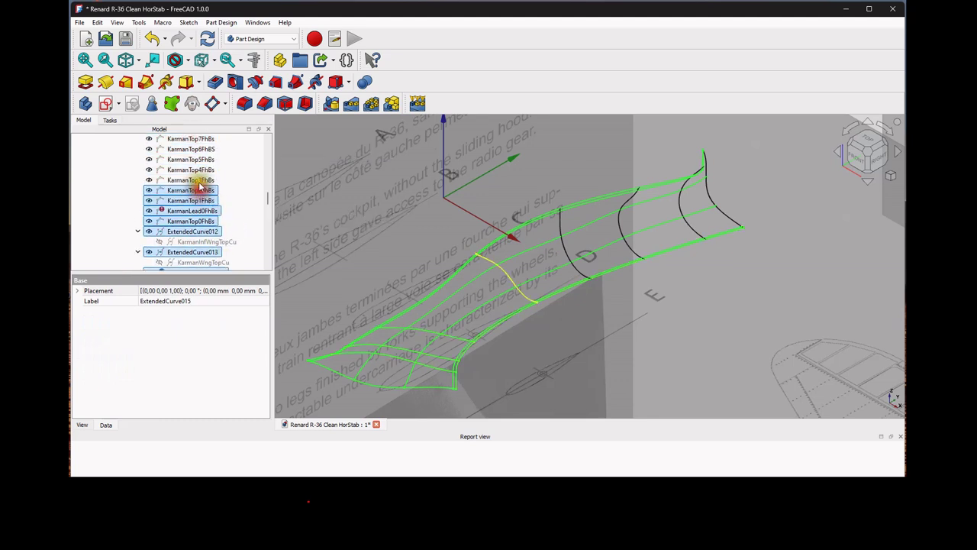
pyautogui.keyDown('ctrl'); pyautogui.click(196, 180); pyautogui.keyUp('ctrl')
pyautogui.keyDown('ctrl'); pyautogui.click(196, 170); pyautogui.keyUp('ctrl')
pyautogui.keyDown('ctrl'); pyautogui.click(196, 160); pyautogui.keyUp('ctrl')
pyautogui.keyDown('ctrl'); pyautogui.click(196, 150); pyautogui.keyUp('ctrl')
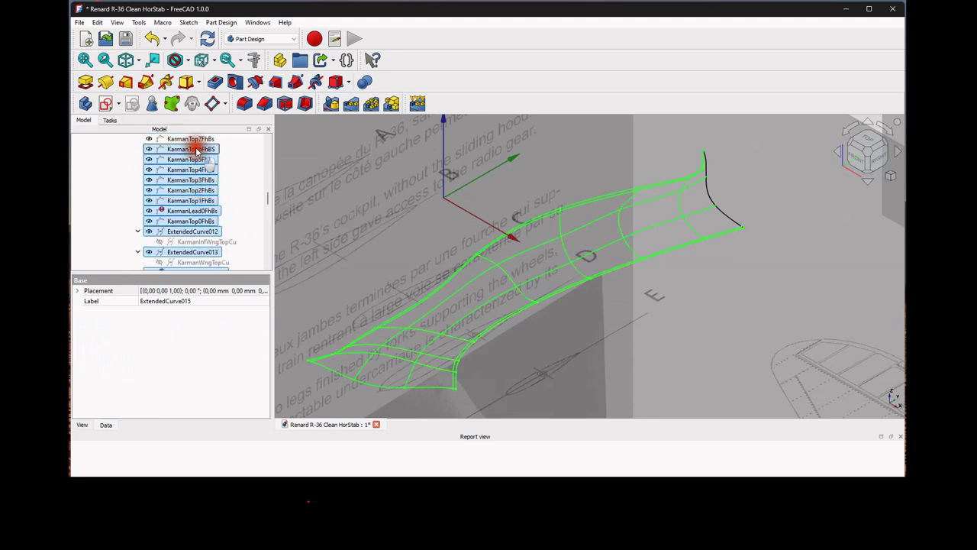
pyautogui.keyDown('ctrl'); pyautogui.click(191, 139); pyautogui.keyUp('ctrl')
pyautogui.scroll(2, 198, 160)
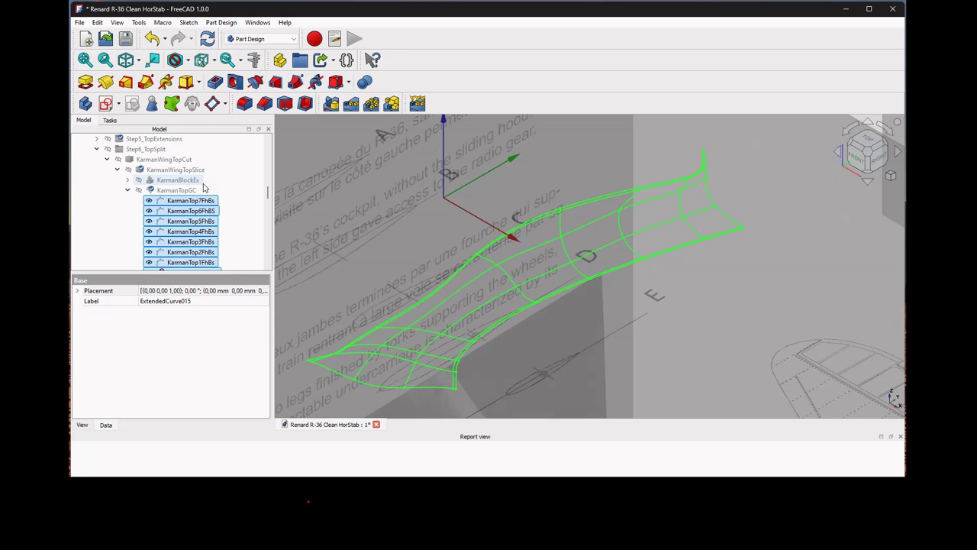
pyautogui.press('space')
# Show the failing KarmanLead0FhBs curve together with the base curves KarmanInfWngTopCu, KarmanWngTopCu, KarmanFusTopCu and KarmanInfFusTopCu.
pyautogui.scroll(-4, 210, 212)
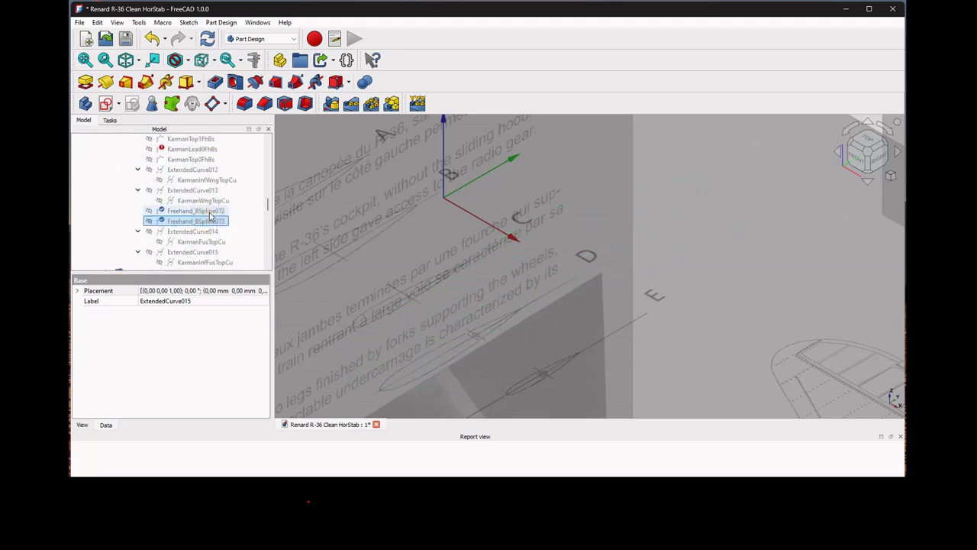
pyautogui.click(199, 149)
pyautogui.press('space')
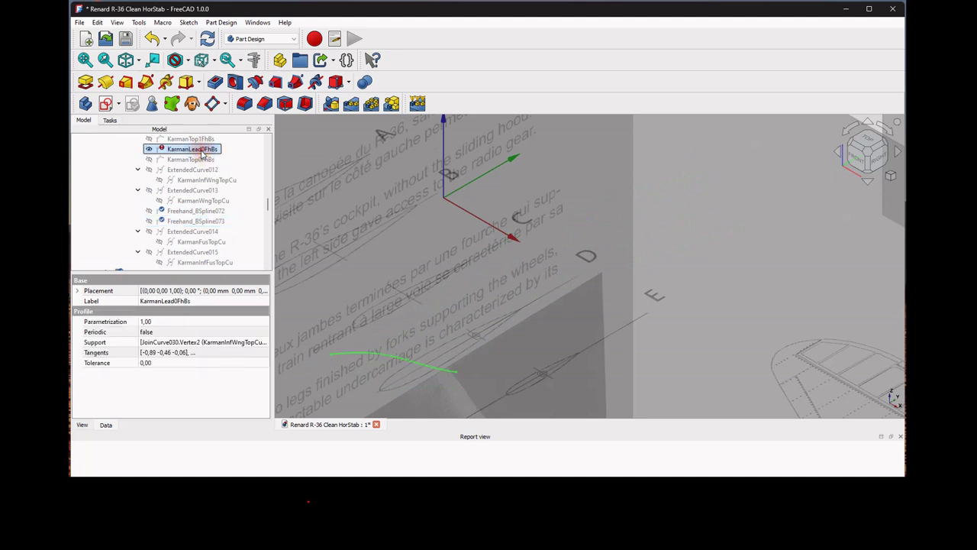
pyautogui.click(209, 180)
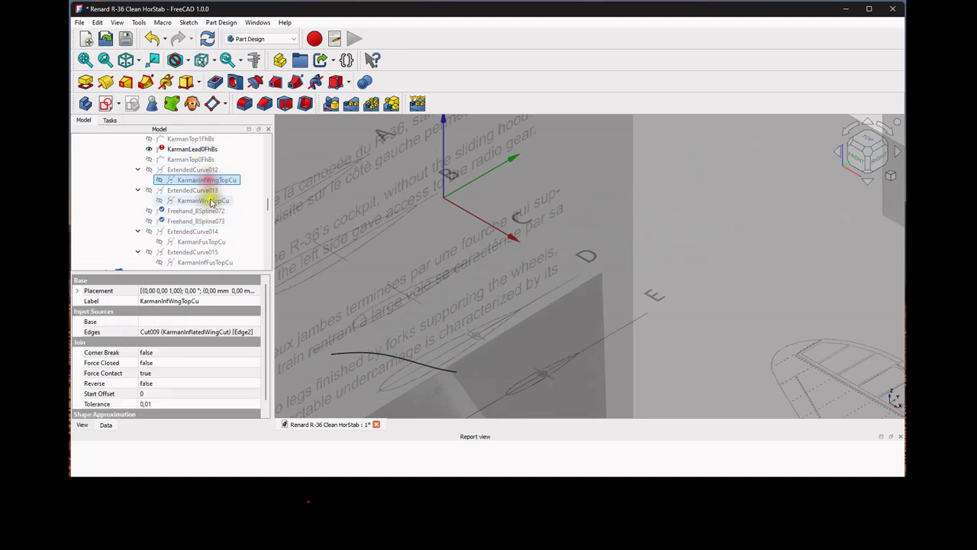
pyautogui.keyDown('ctrl'); pyautogui.click(203, 200); pyautogui.keyUp('ctrl')
pyautogui.keyDown('ctrl'); pyautogui.click(202, 241); pyautogui.keyUp('ctrl')
pyautogui.keyDown('ctrl'); pyautogui.click(213, 265); pyautogui.keyUp('ctrl')
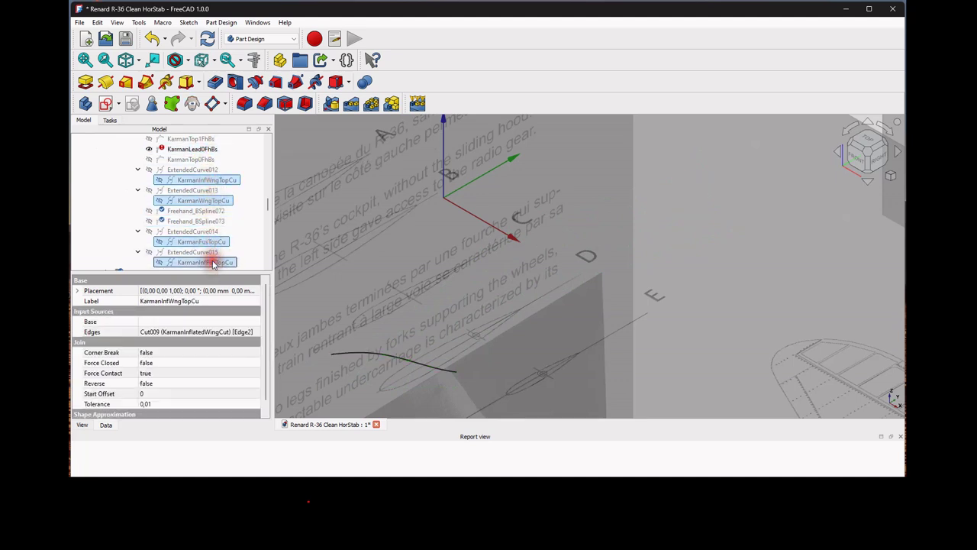
pyautogui.press('space')
pyautogui.moveTo(399, 340); pyautogui.dragTo(471, 306, button='middle')
pyautogui.scroll(5, 451, 317)
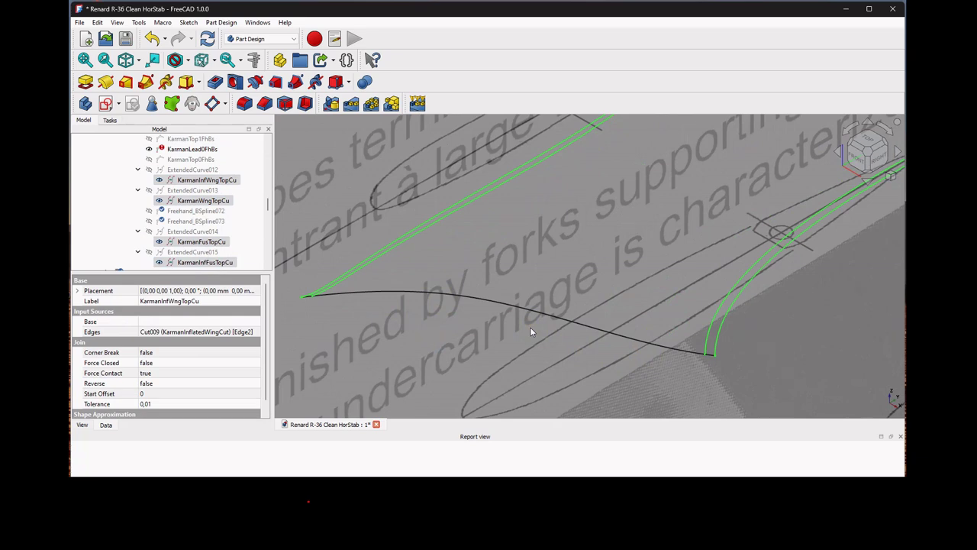
# Hide the KarmanLead0FhBs curve and the TopView and SideView&Cuts reference images that obstruct picking the curve ends.
pyautogui.click(493, 302)
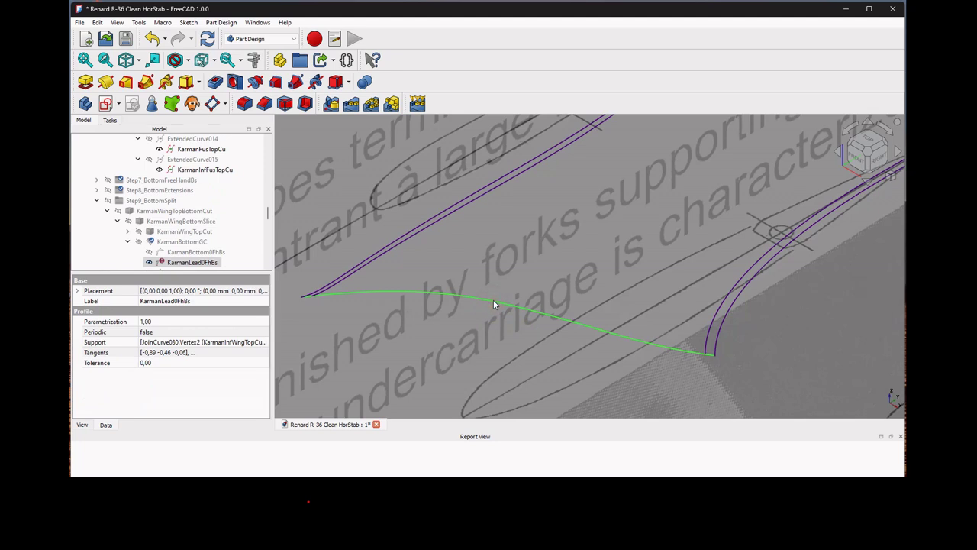
pyautogui.press('space')
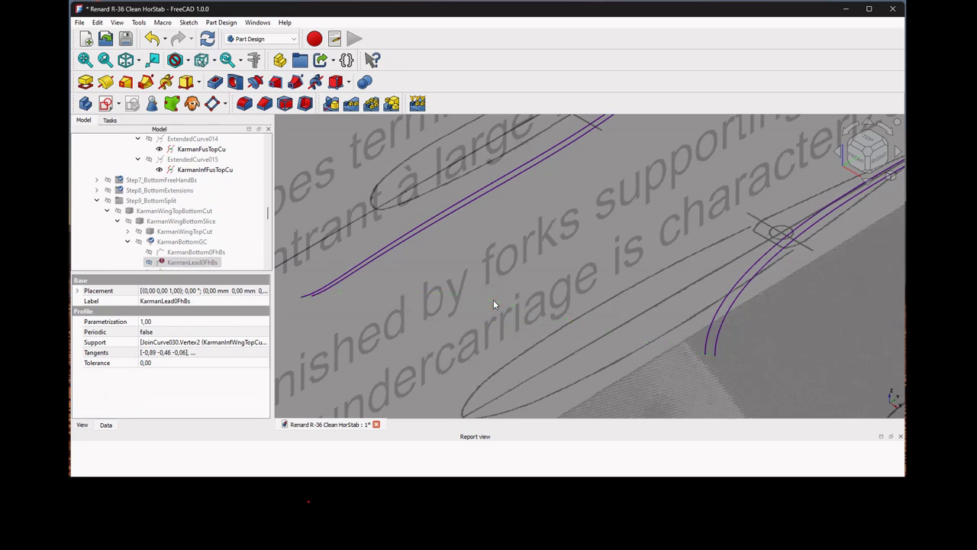
pyautogui.click(301, 297)
pyautogui.click(311, 299)
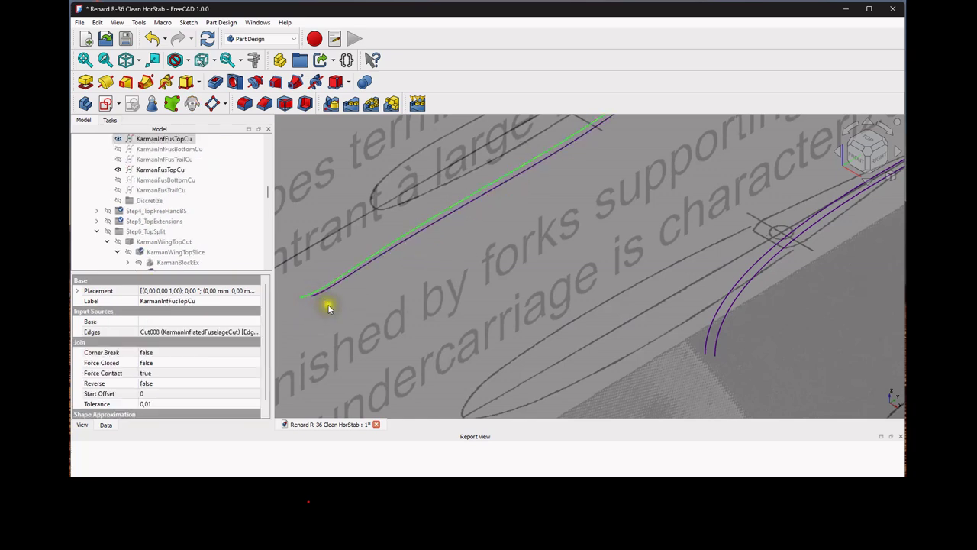
pyautogui.click(330, 308)
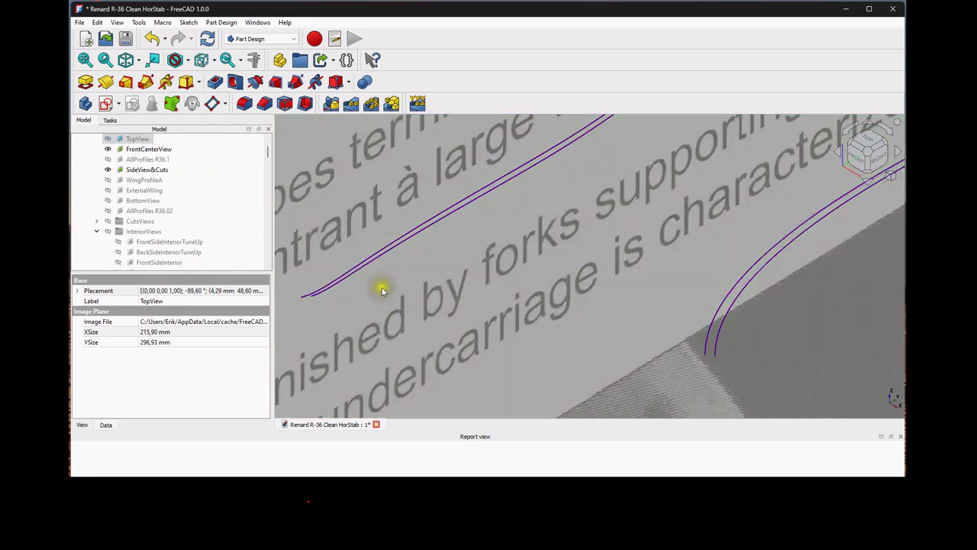
pyautogui.click(329, 220)
pyautogui.press('space')
pyautogui.scroll(-3, 626, 359)
pyautogui.scroll(3, 483, 348)
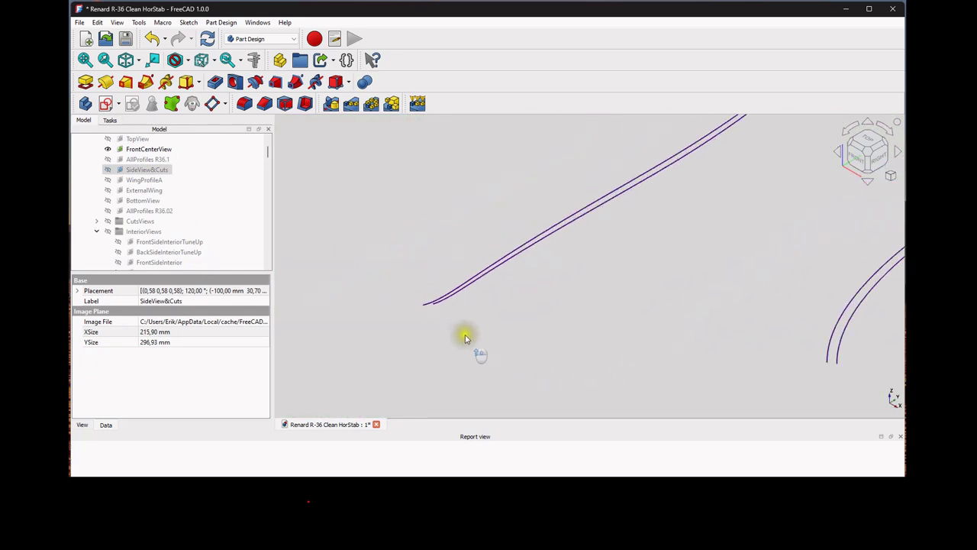
# Create a freehand B-spline with the Curves workbench through the front end vertices of KarmanInfFusTopCu, KarmanFusTopCu, KarmanWngTopCu and KarmanInfWngTopCu.
pyautogui.scroll(3, 409, 276)
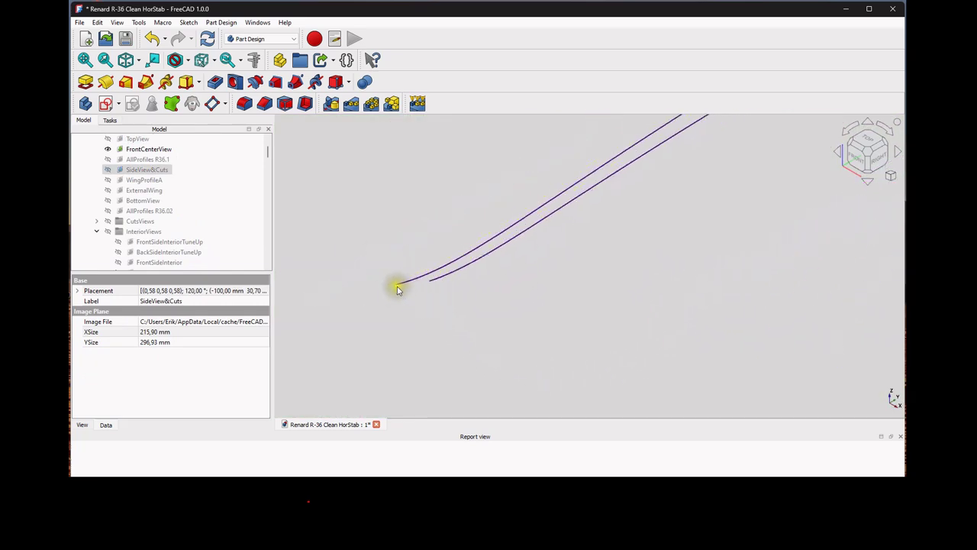
pyautogui.click(397, 289)
pyautogui.keyDown('ctrl'); pyautogui.click(431, 282); pyautogui.keyUp('ctrl')
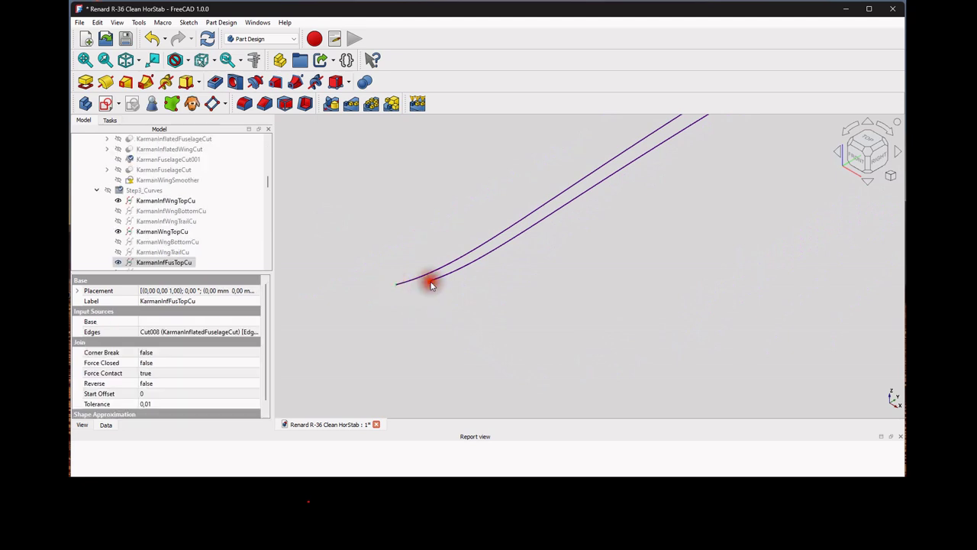
pyautogui.scroll(-5, 438, 292)
pyautogui.moveTo(628, 385); pyautogui.dragTo(428, 345, button='middle')
pyautogui.scroll(2, 633, 323)
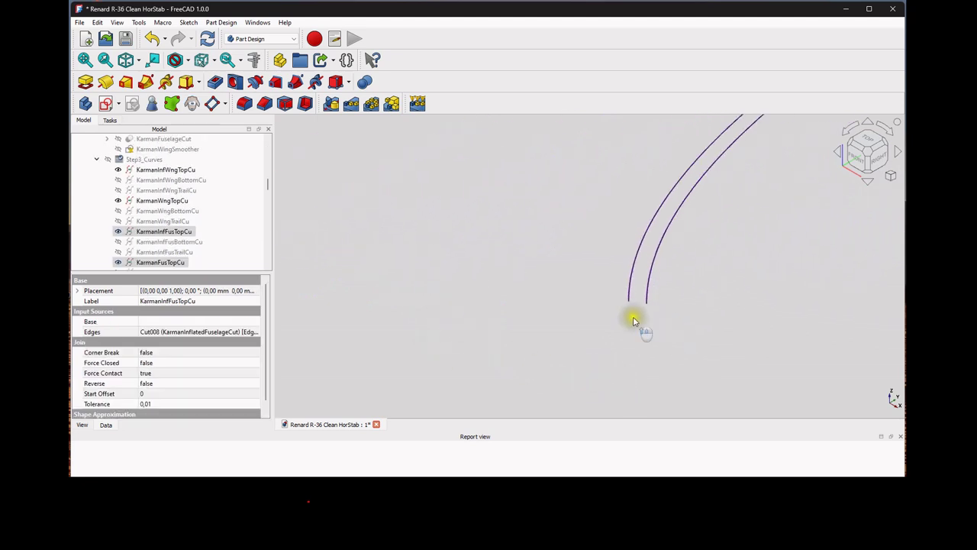
pyautogui.keyDown('ctrl'); pyautogui.click(628, 302); pyautogui.keyUp('ctrl')
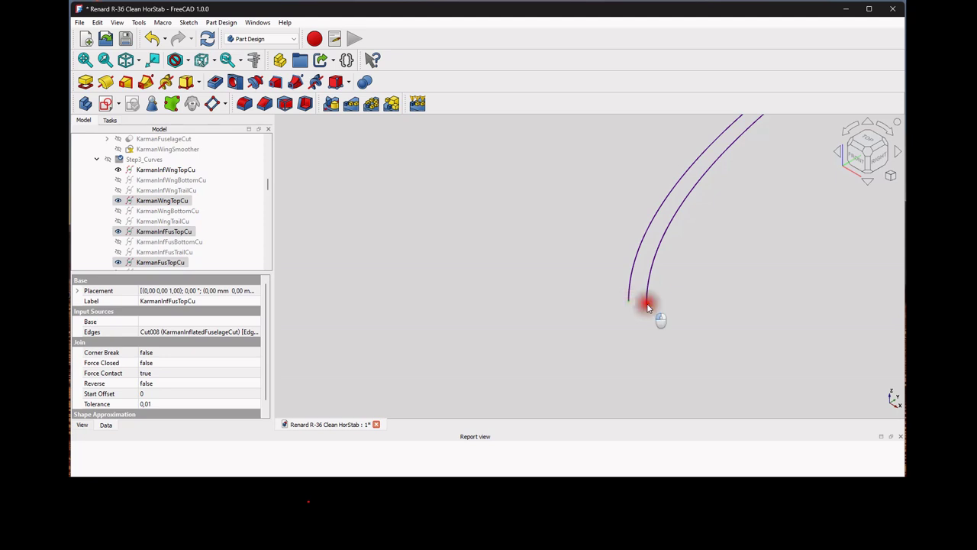
pyautogui.keyDown('ctrl'); pyautogui.click(647, 303); pyautogui.keyUp('ctrl')
pyautogui.click(258, 39)
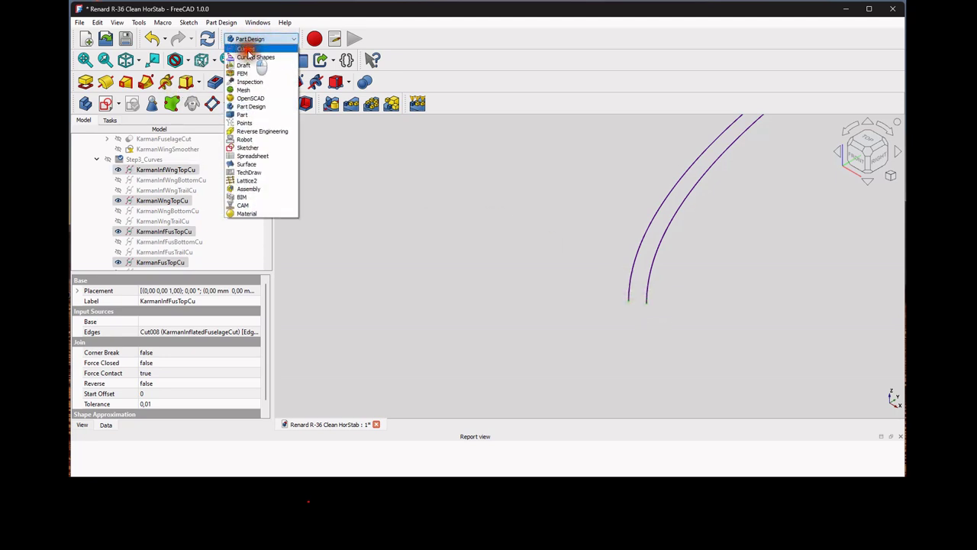
pyautogui.click(247, 50)
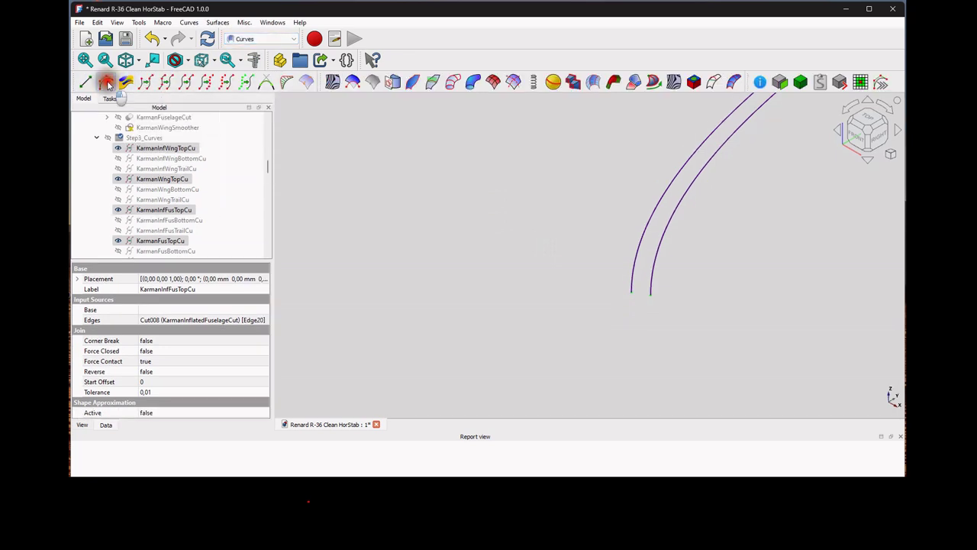
pyautogui.click(107, 84)
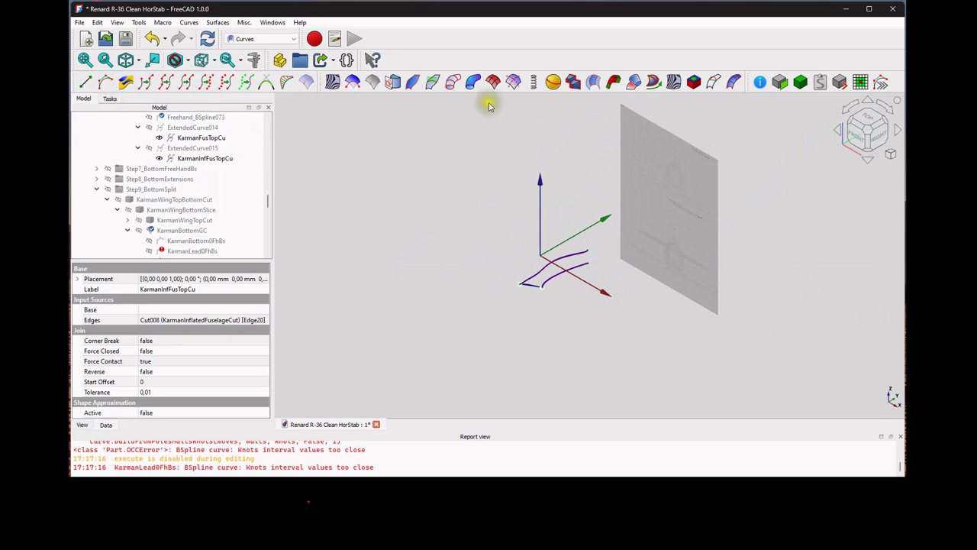
# Check the new leading curve's shape against the fuselage drawing from the front, and return to the isometric view.
pyautogui.click(857, 137)
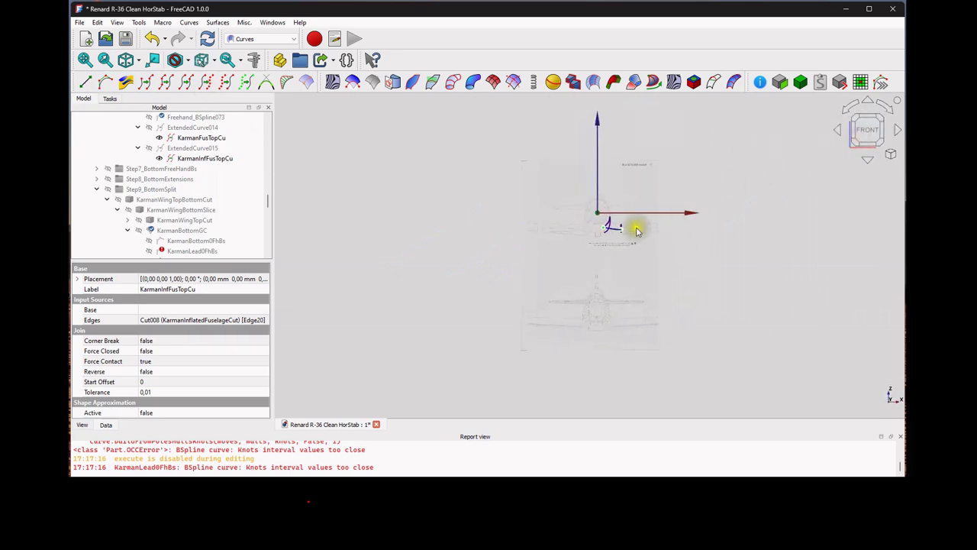
pyautogui.scroll(10, 638, 230)
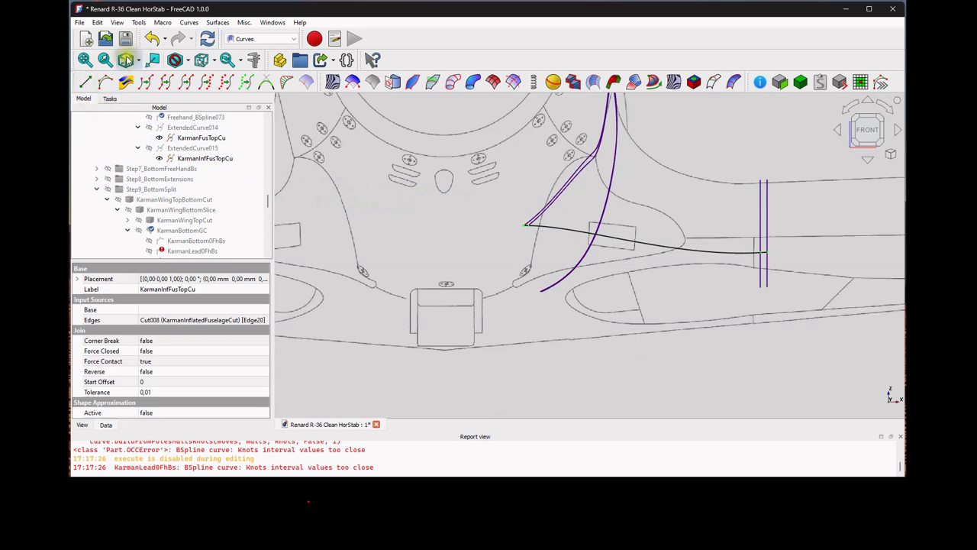
pyautogui.click(126, 61)
pyautogui.moveTo(412, 189); pyautogui.dragTo(534, 181, button='middle')
pyautogui.scroll(2, 208, 120)
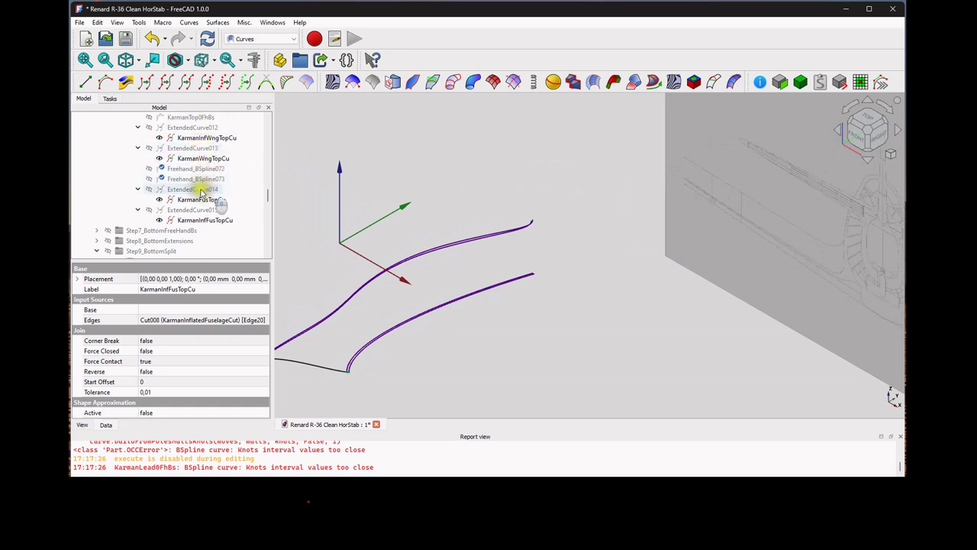
# Show Freehand_BSpline072 briefly and hide it again, and hide the KarmanFusTopCu and KarmanInfFusTopCu curves.
pyautogui.click(194, 169)
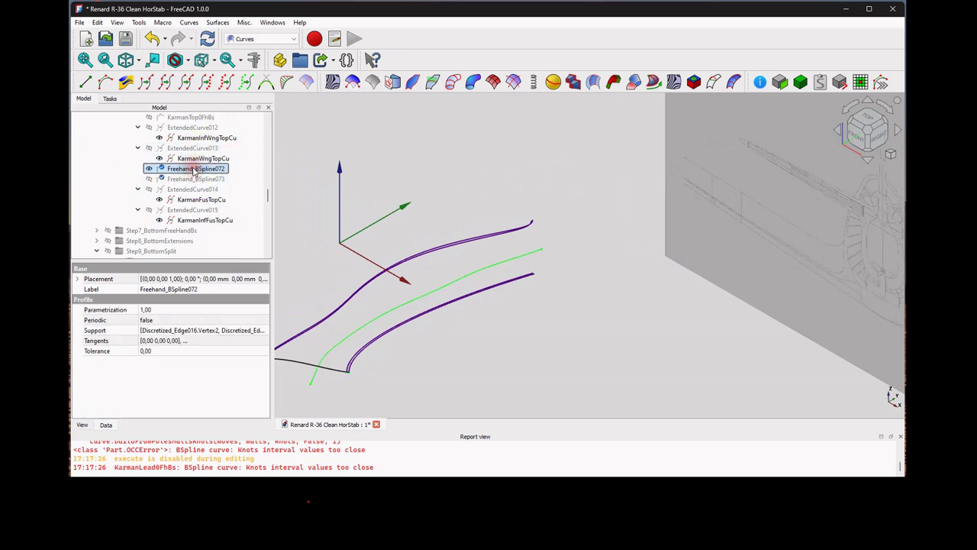
pyautogui.press('space')
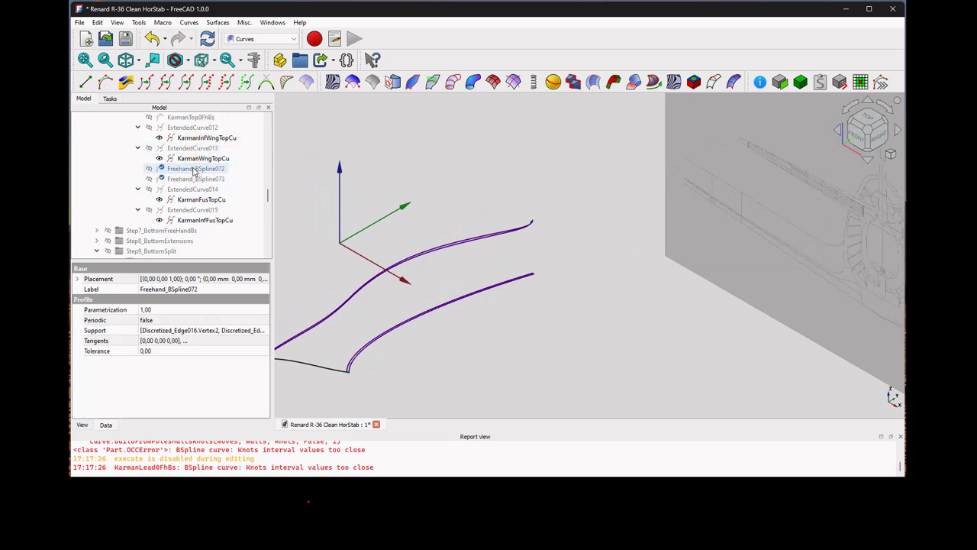
pyautogui.click(201, 199)
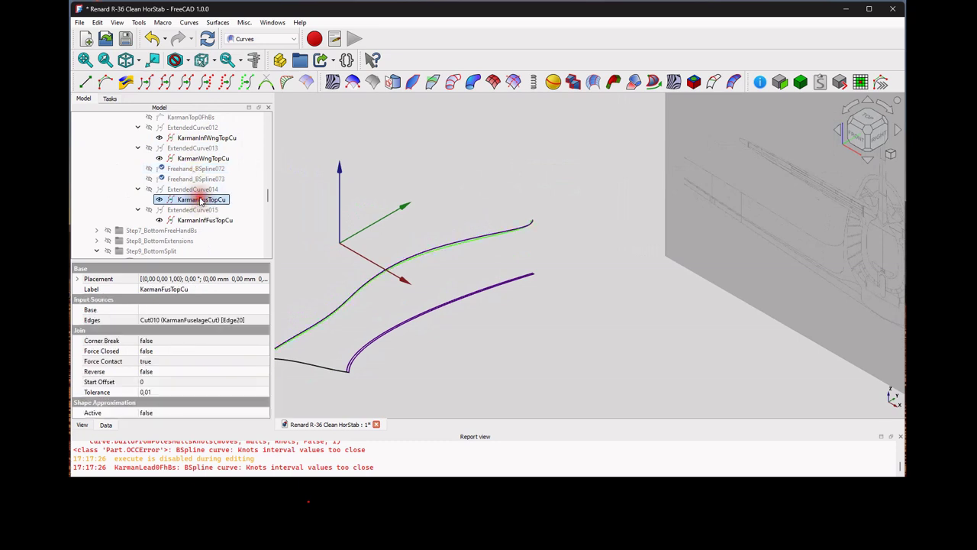
pyautogui.press('space')
pyautogui.click(201, 223)
pyautogui.press('space')
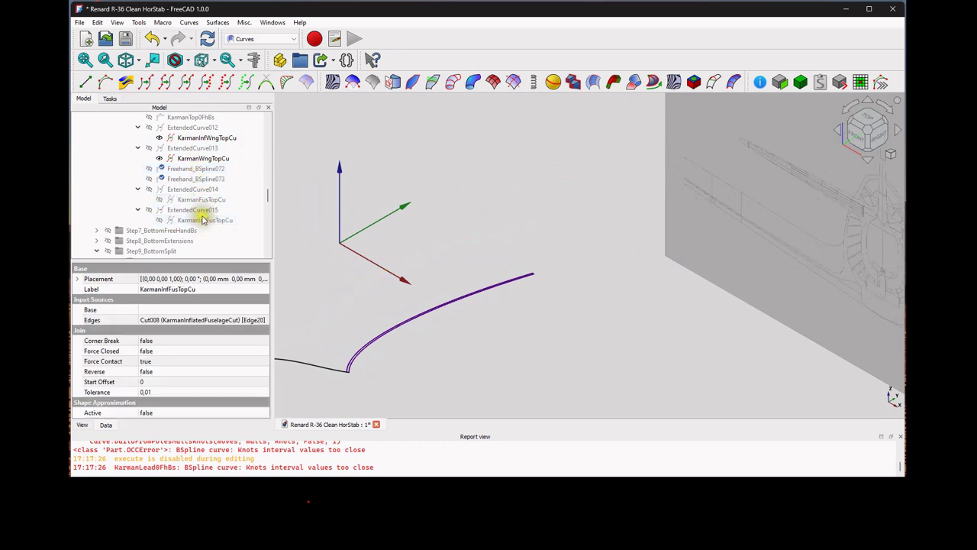
# Show the source curves of KarmanTopGC from KarmanTop7FhBs to ExtendedCurve015, and collapse the ExtendedCurve012, ExtendedCurve013 and ExtendedCurve014 branches.
pyautogui.click(192, 210)
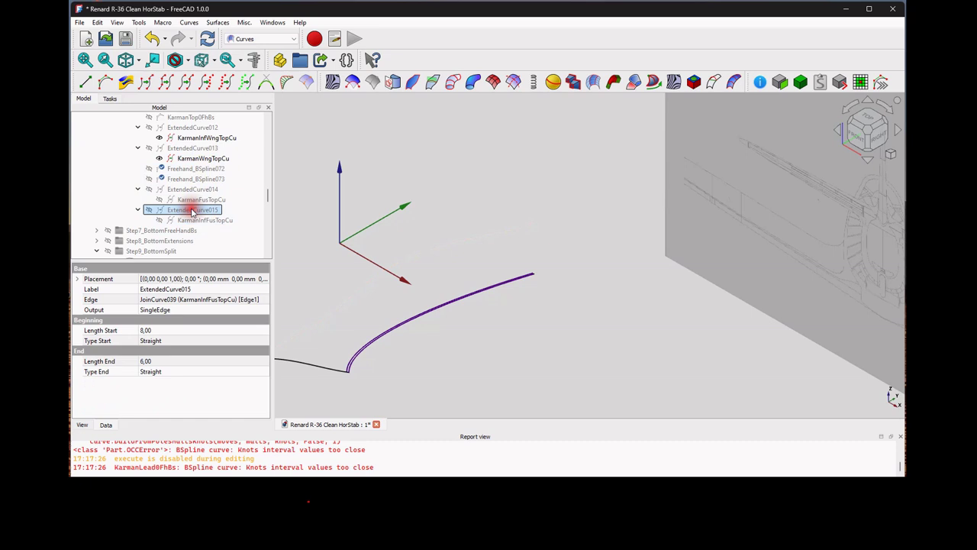
pyautogui.scroll(3, 201, 218)
pyautogui.keyDown('shift'); pyautogui.click(192, 128); pyautogui.keyUp('shift')
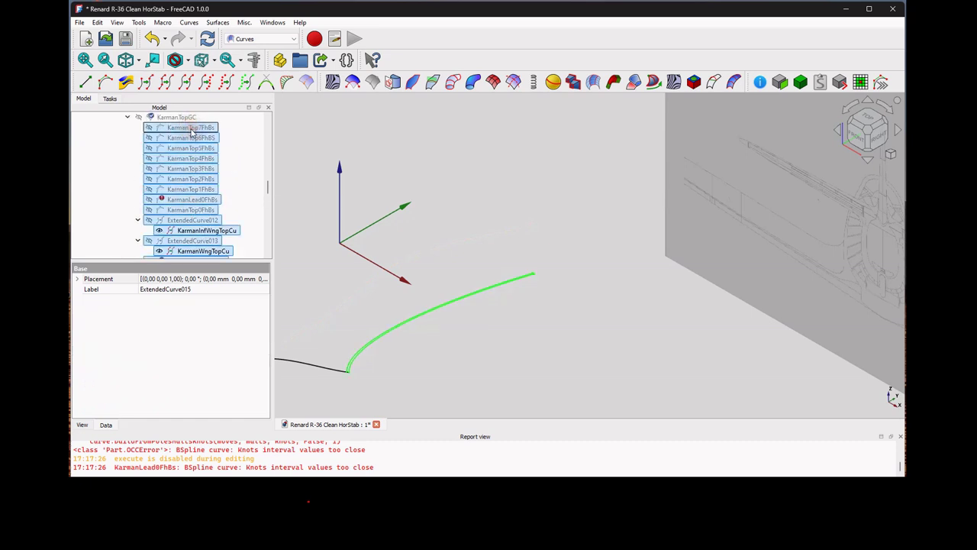
pyautogui.press('space')
pyautogui.scroll(-2, 225, 183)
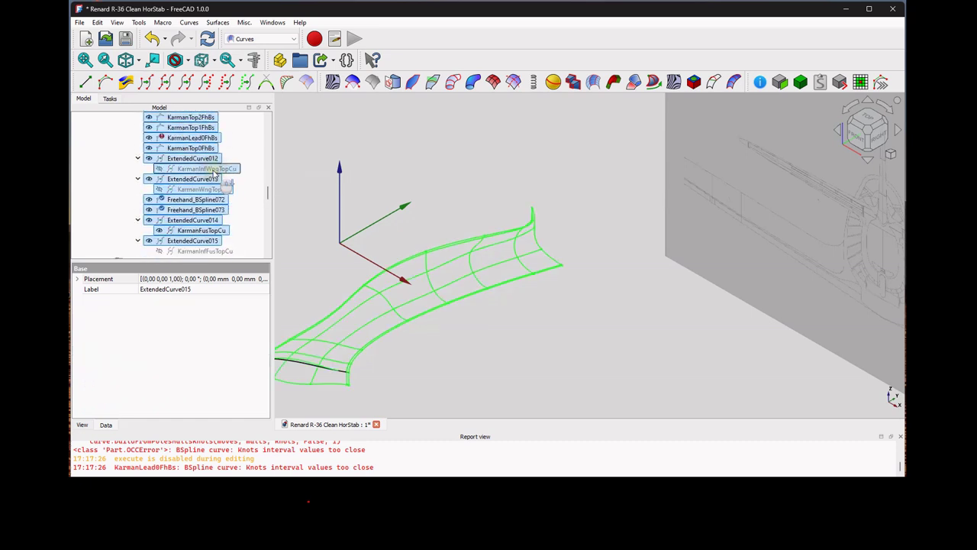
pyautogui.click(137, 158)
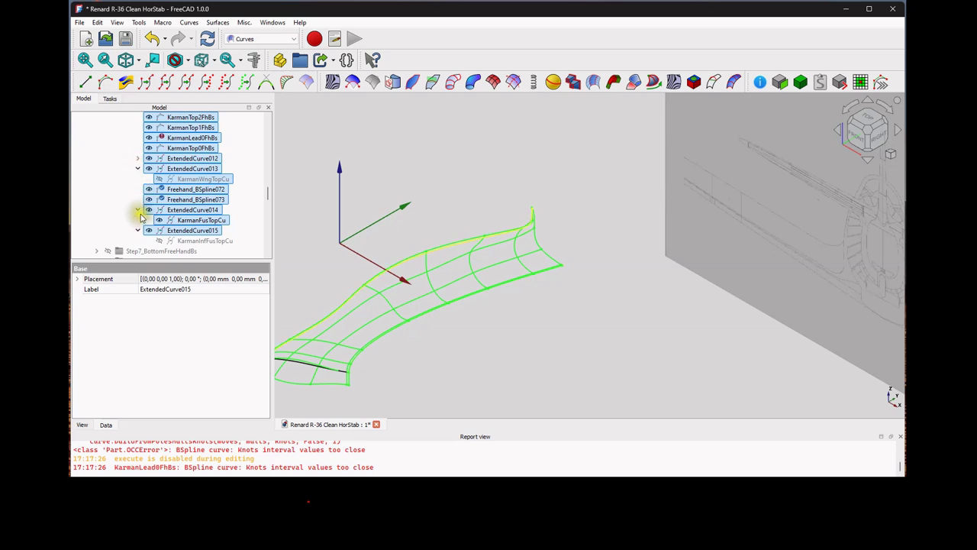
pyautogui.click(137, 209)
pyautogui.click(137, 168)
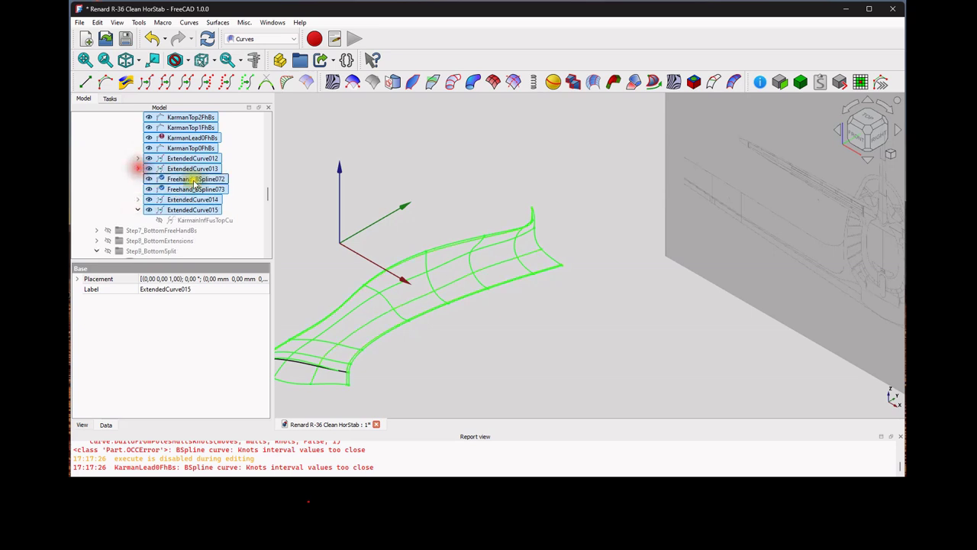
# Hide Freehand_BSpline072, Freehand_BSpline073 and the failing KarmanLead0FhBs curve.
pyautogui.click(196, 179)
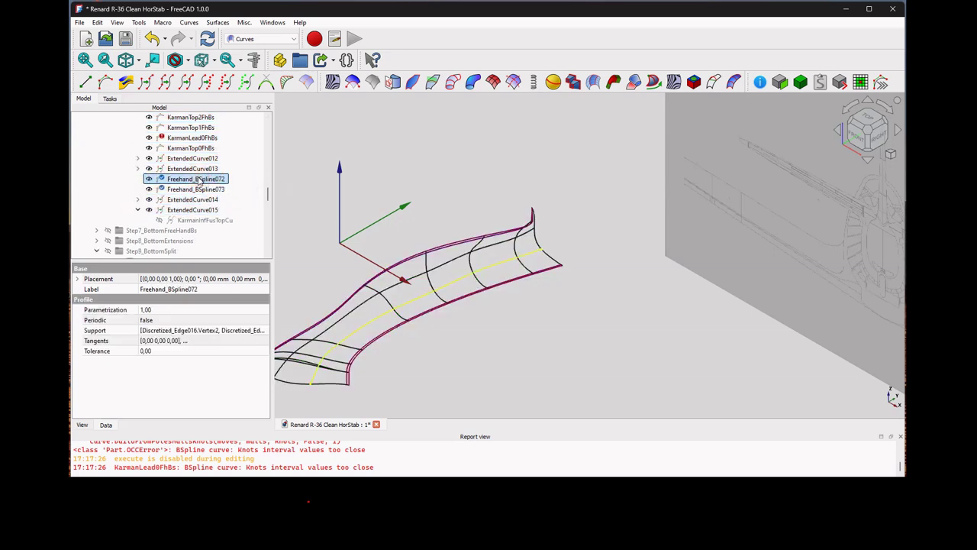
pyautogui.click(198, 189)
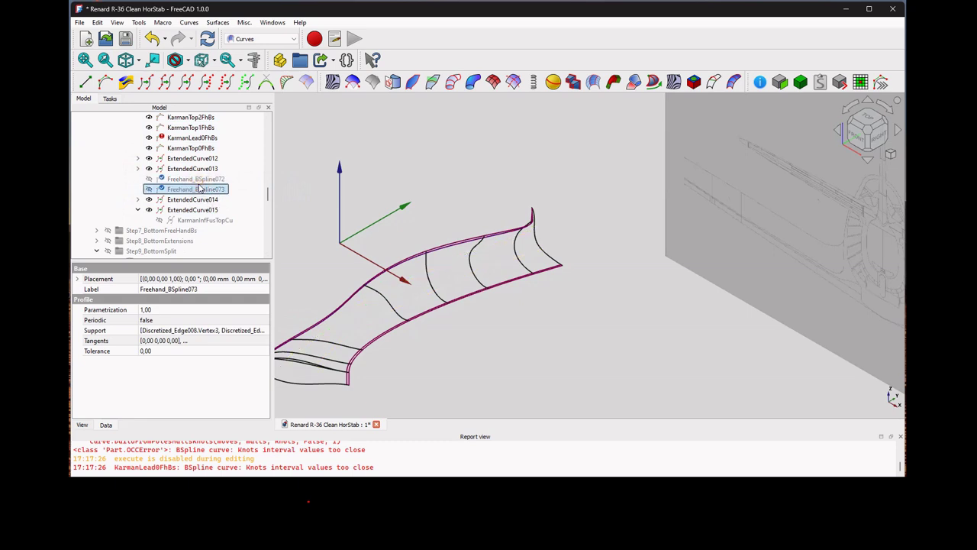
pyautogui.scroll(2, 201, 188)
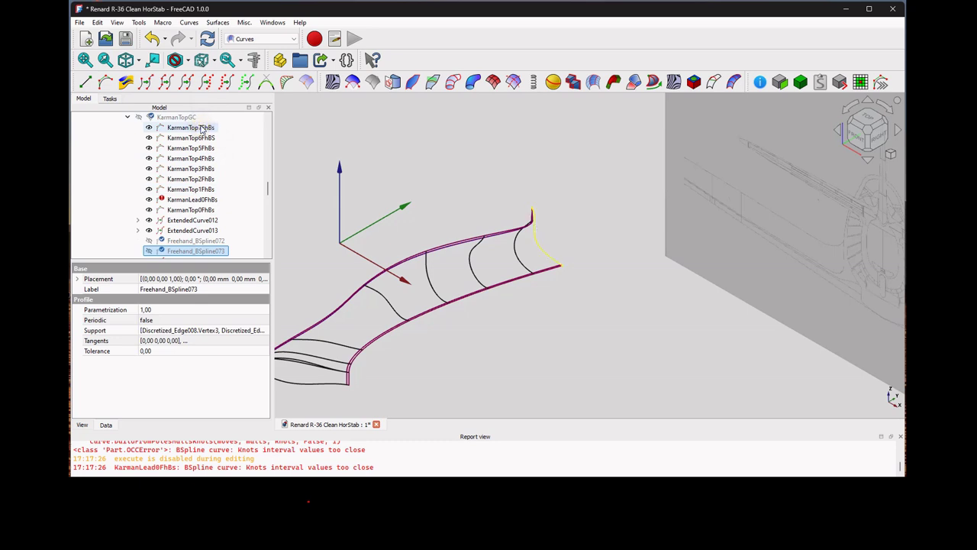
pyautogui.click(193, 201)
pyautogui.press('space')
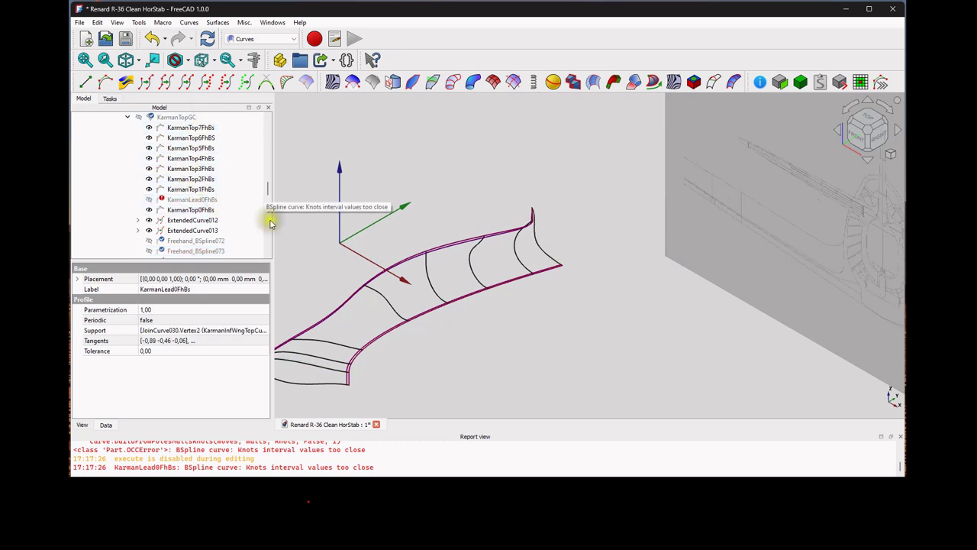
# Locate the new leading curve in the model tree, then open the Sources links of KarmanTopGC for editing and clear them.
pyautogui.click(325, 372)
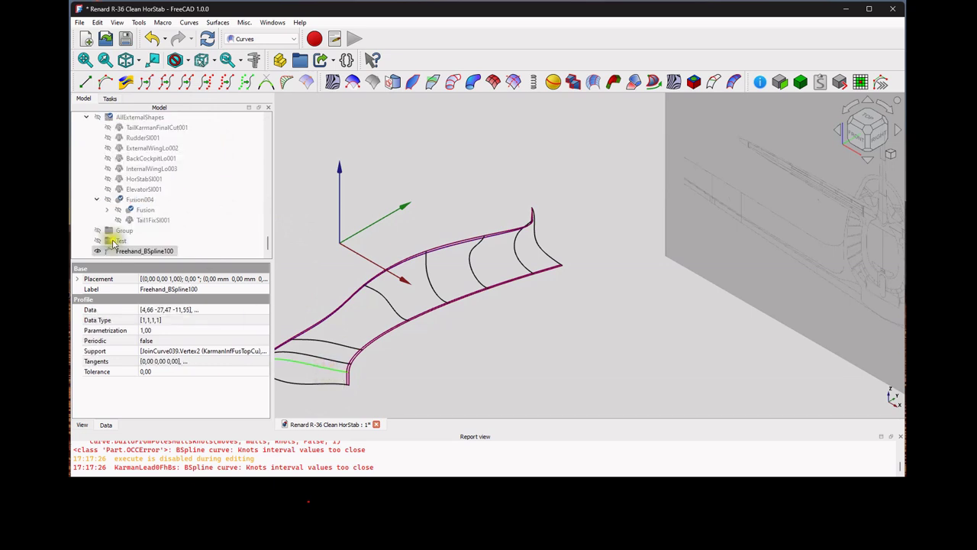
pyautogui.scroll(5, 269, 222)
pyautogui.scroll(5, 272, 206)
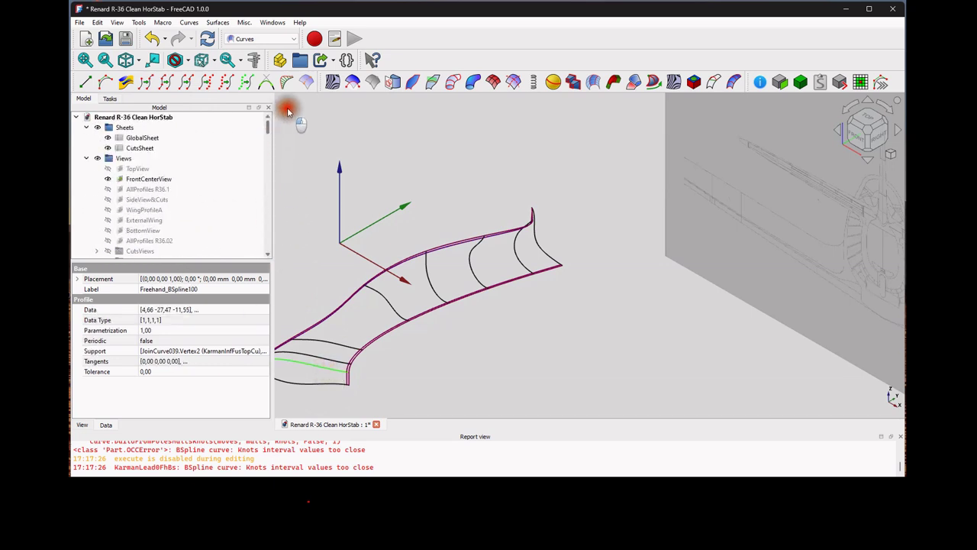
pyautogui.scroll(-8, 235, 185)
pyautogui.scroll(-10, 231, 198)
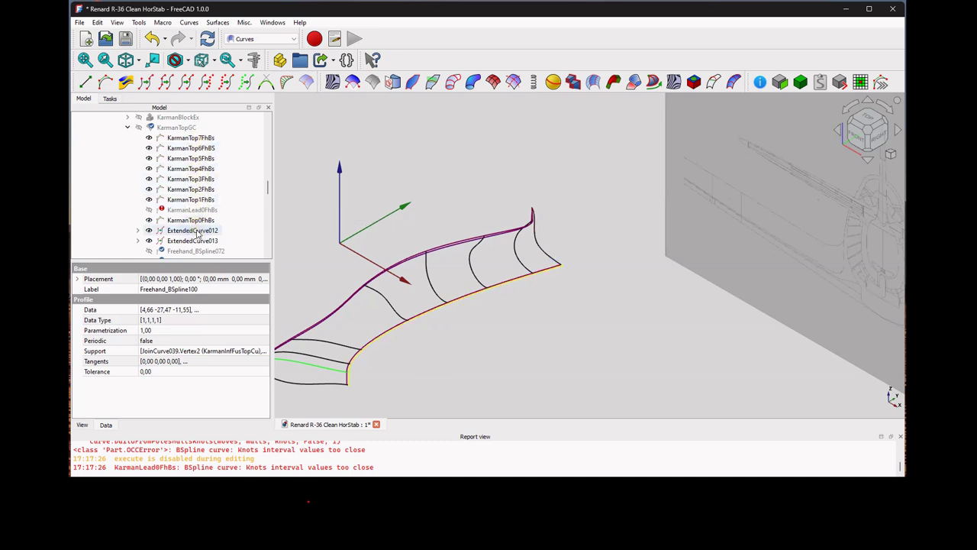
pyautogui.click(183, 127)
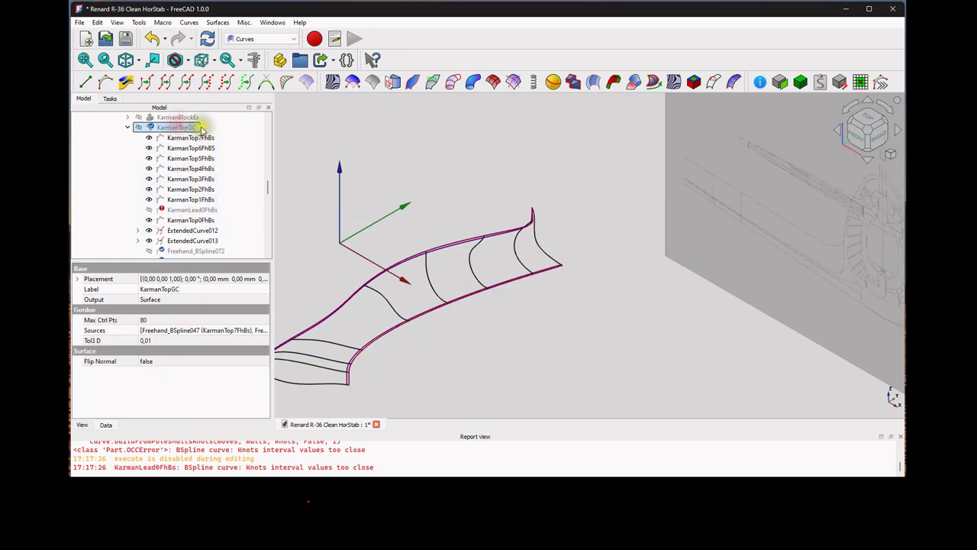
pyautogui.click(198, 330)
pyautogui.click(263, 333)
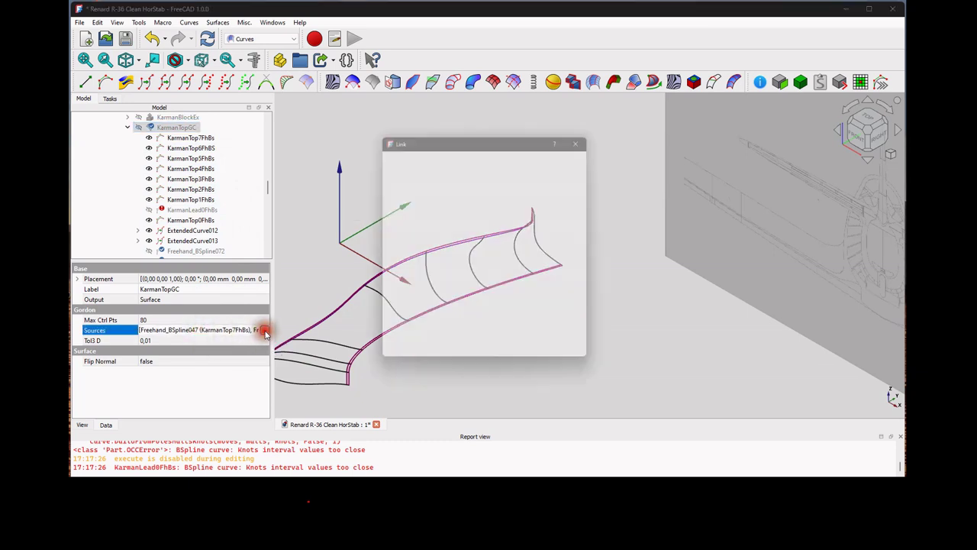
pyautogui.moveTo(473, 137); pyautogui.dragTo(700, 138)
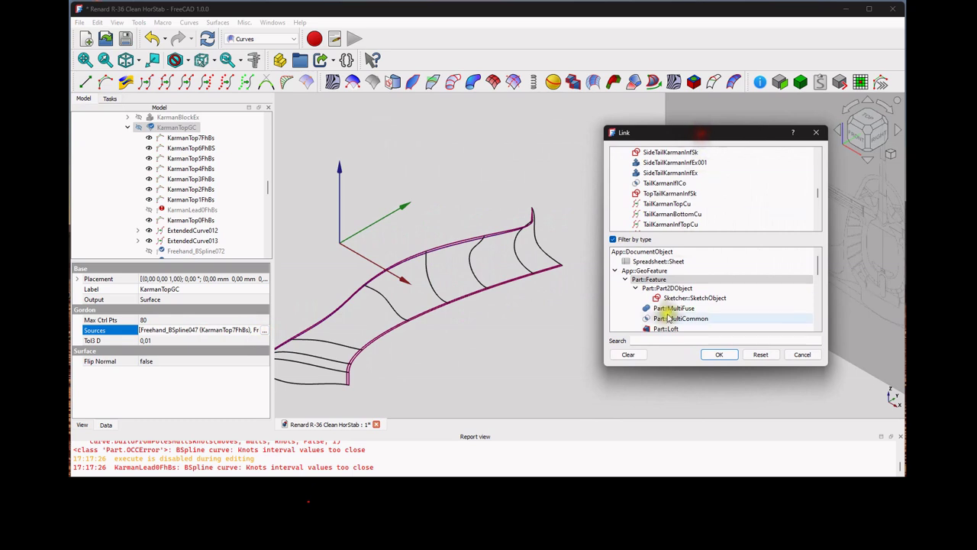
pyautogui.click(627, 354)
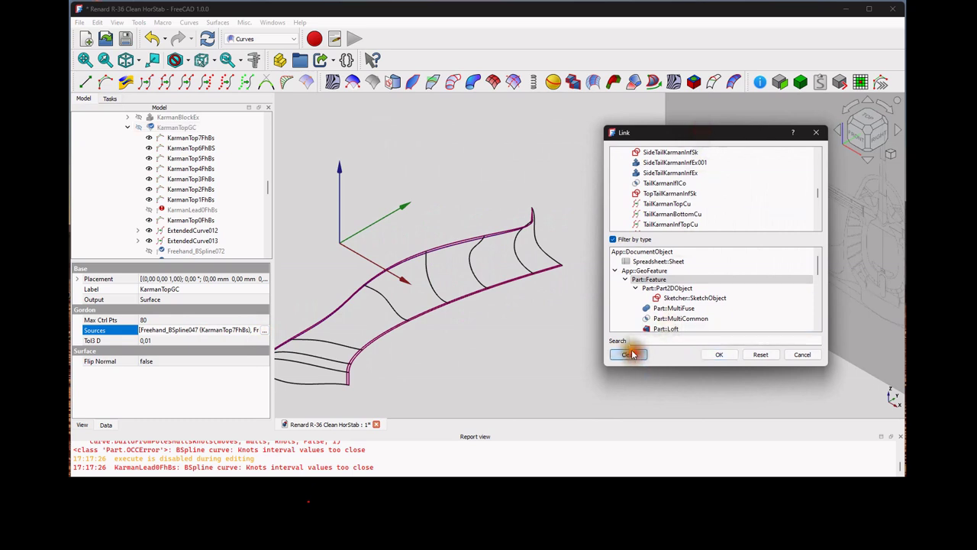
# Link the cross curves KarmanTop7FhBs through KarmanTop1FhBs, Freehand_BSpline100 and KarmanTop0FhBs as sources of KarmanTopGC.
pyautogui.click(544, 258)
pyautogui.keyDown('ctrl'); pyautogui.click(524, 265); pyautogui.keyUp('ctrl')
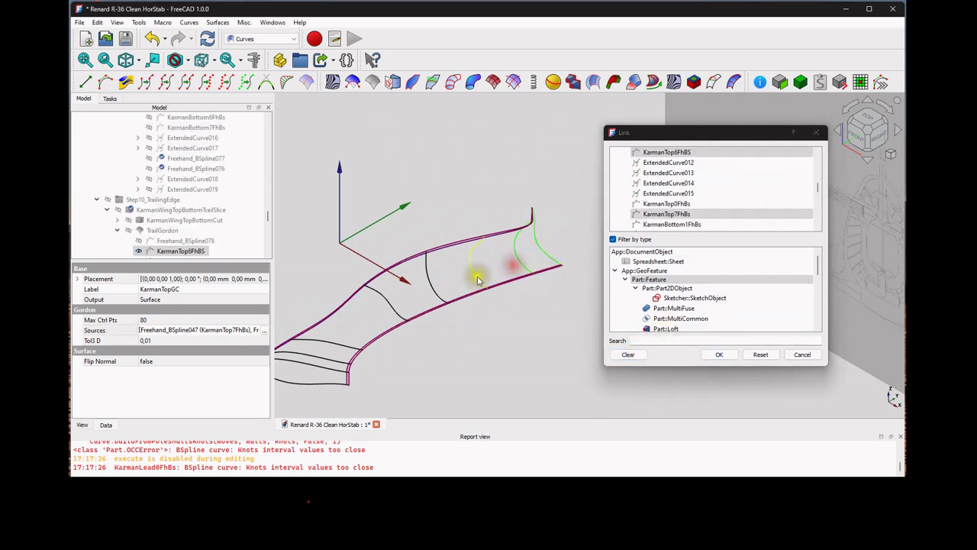
pyautogui.keyDown('ctrl'); pyautogui.click(479, 275); pyautogui.keyUp('ctrl')
pyautogui.keyDown('ctrl'); pyautogui.click(433, 288); pyautogui.keyUp('ctrl')
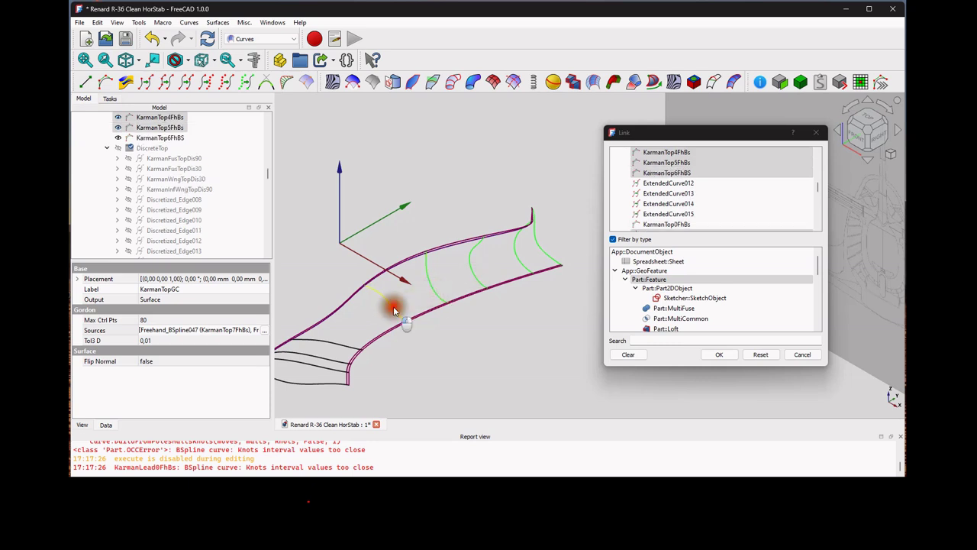
pyautogui.keyDown('ctrl'); pyautogui.click(393, 306); pyautogui.keyUp('ctrl')
pyautogui.keyDown('ctrl'); pyautogui.click(337, 342); pyautogui.keyUp('ctrl')
pyautogui.keyDown('ctrl'); pyautogui.click(326, 362); pyautogui.keyUp('ctrl')
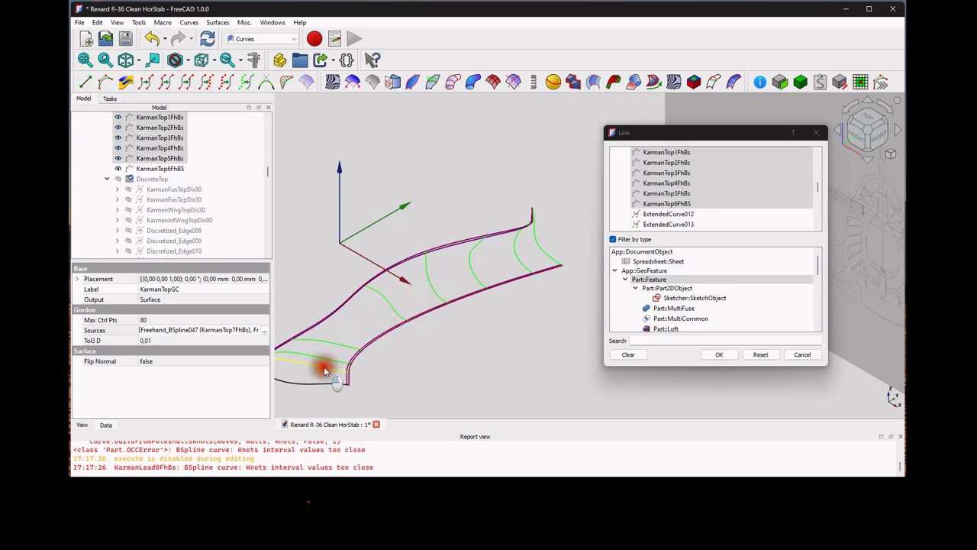
pyautogui.keyDown('ctrl'); pyautogui.click(321, 384); pyautogui.keyUp('ctrl')
# Add the lengthwise curves ExtendedCurve012, ExtendedCurve013, ExtendedCurve014 and ExtendedCurve015 to the KarmanTopGC sources and accept the links.
pyautogui.scroll(3, 404, 359)
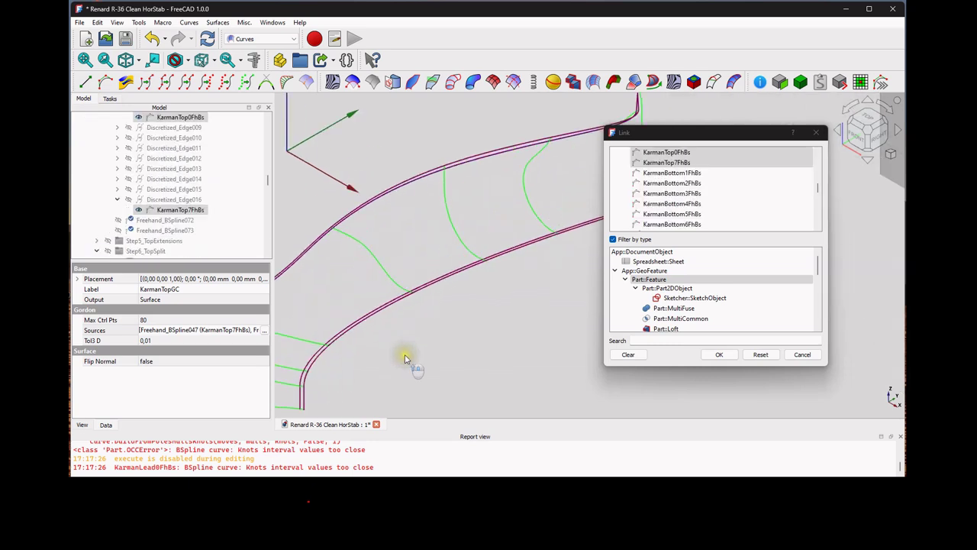
pyautogui.keyDown('ctrl'); pyautogui.click(373, 313); pyautogui.keyUp('ctrl')
pyautogui.keyDown('ctrl'); pyautogui.click(375, 310); pyautogui.keyUp('ctrl')
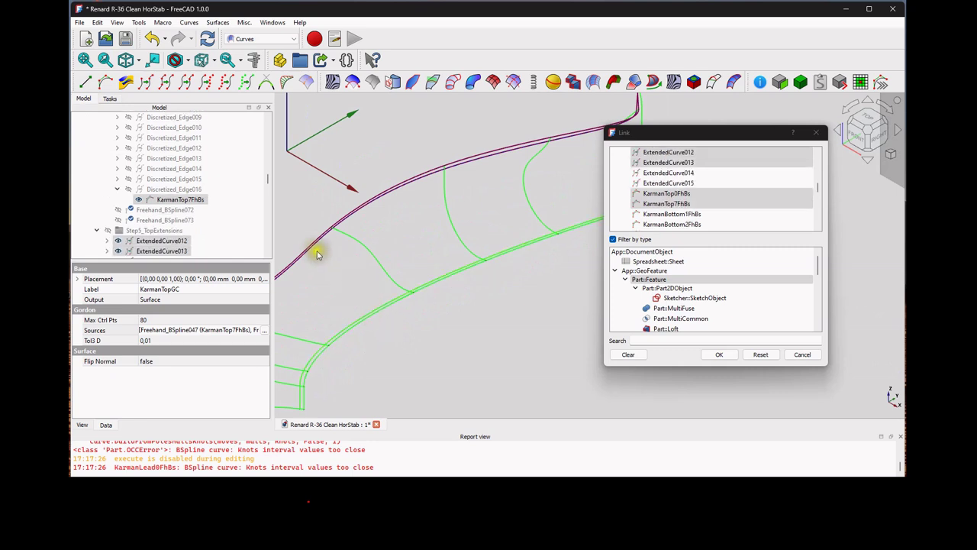
pyautogui.scroll(4, 311, 252)
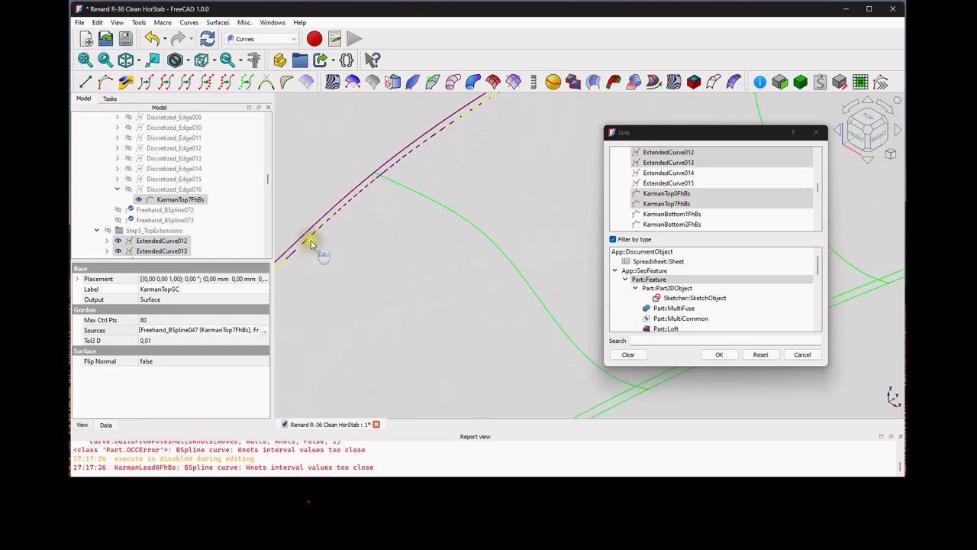
pyautogui.scroll(-5, 312, 241)
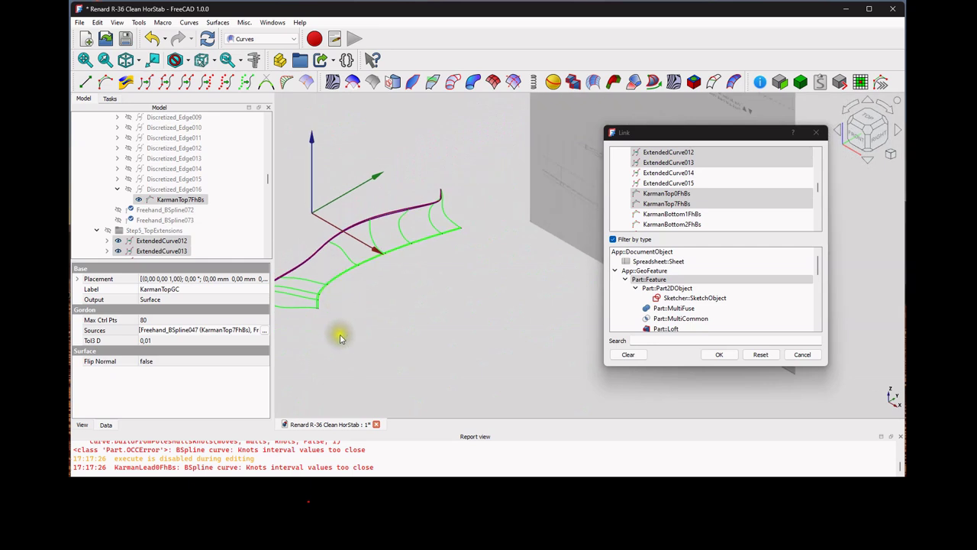
pyautogui.moveTo(479, 344)
pyautogui.mouseDown(button='middle')
pyautogui.moveTo(436, 339)
pyautogui.moveTo(479, 338)
pyautogui.mouseUp(button='middle')
pyautogui.scroll(5, 408, 323)
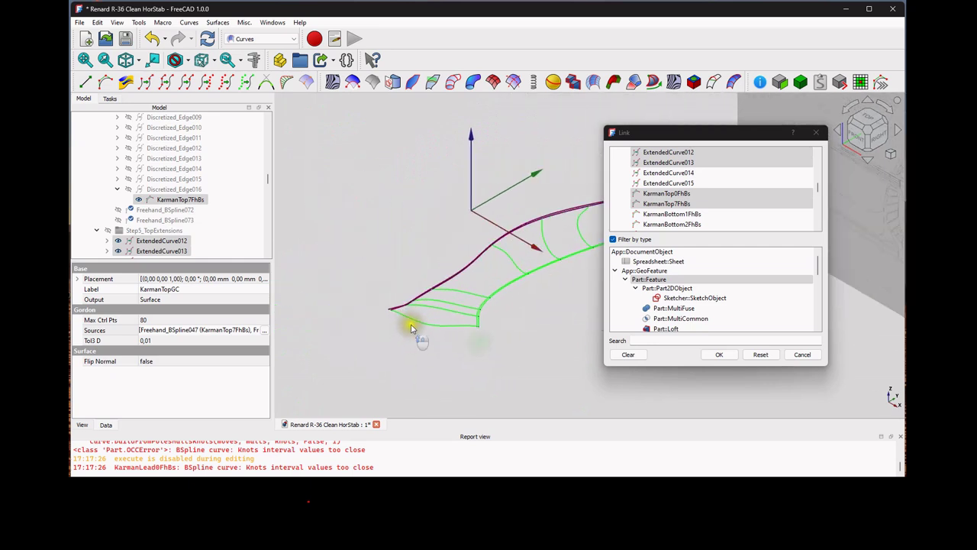
pyautogui.scroll(3, 398, 303)
pyautogui.click(379, 300)
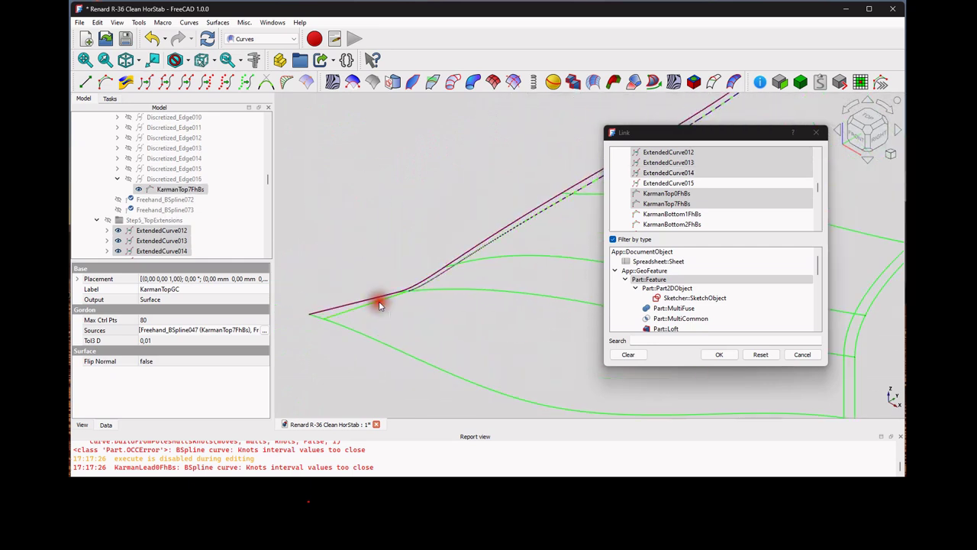
pyautogui.click(373, 302)
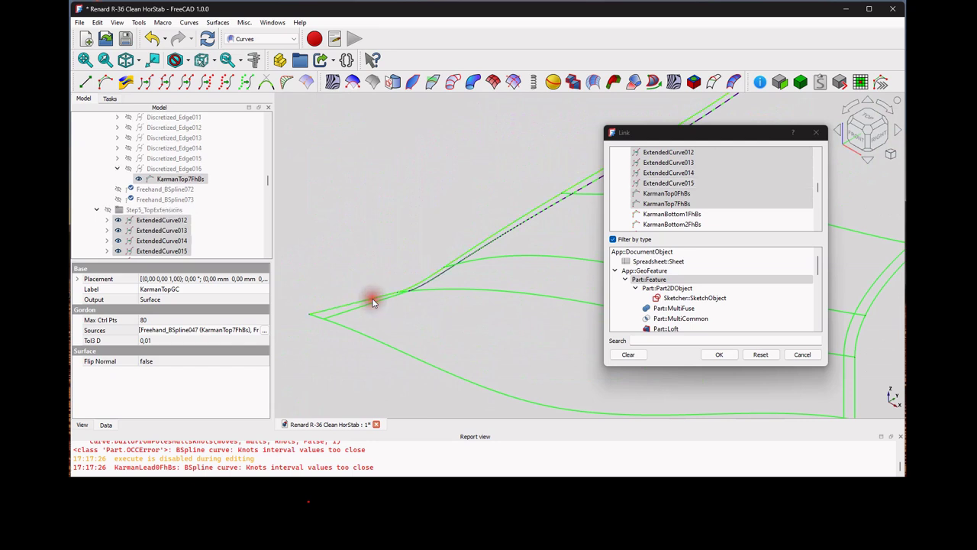
pyautogui.click(721, 355)
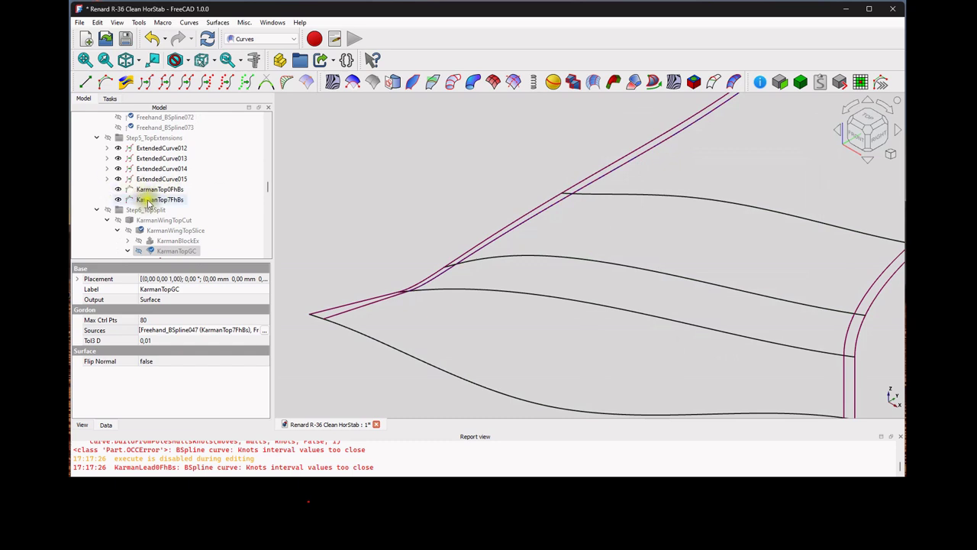
# Recompute the KarmanTopGC surface and the dependent KarmanWingBottomSlice.
pyautogui.scroll(-2, 174, 239)
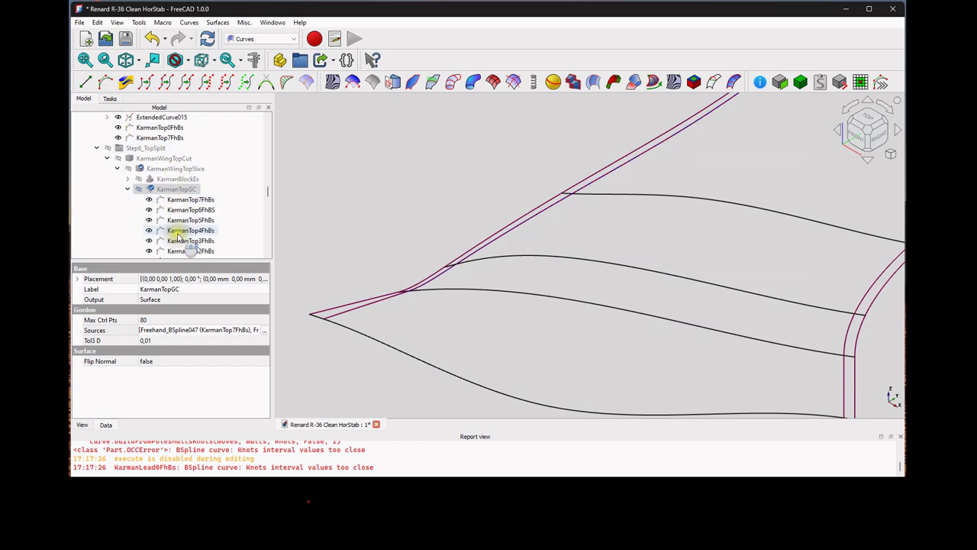
pyautogui.rightClick(175, 189)
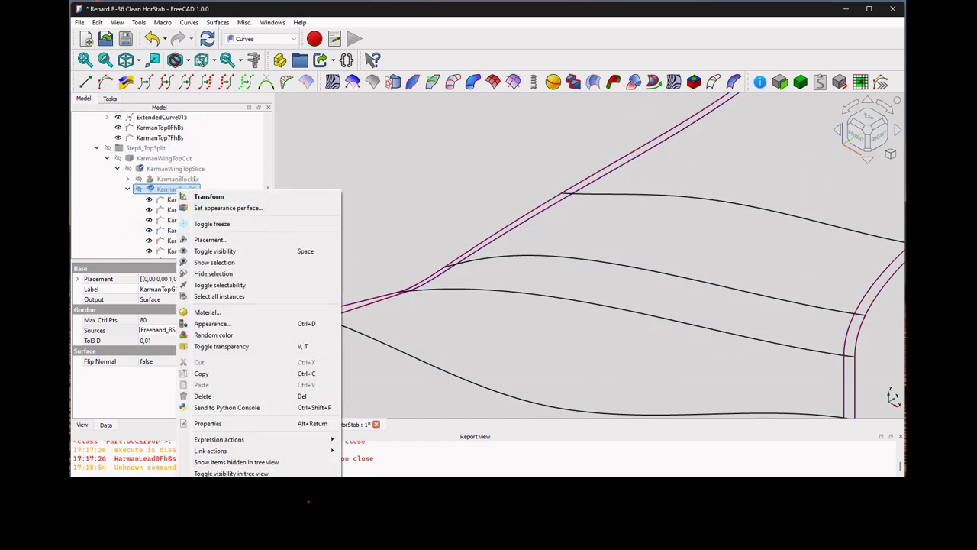
pyautogui.click(175, 200)
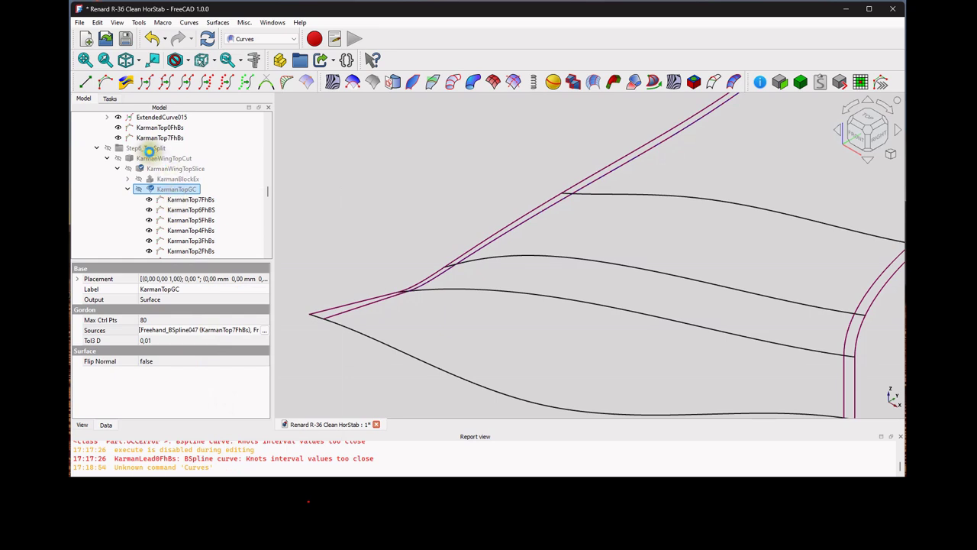
pyautogui.click(145, 149)
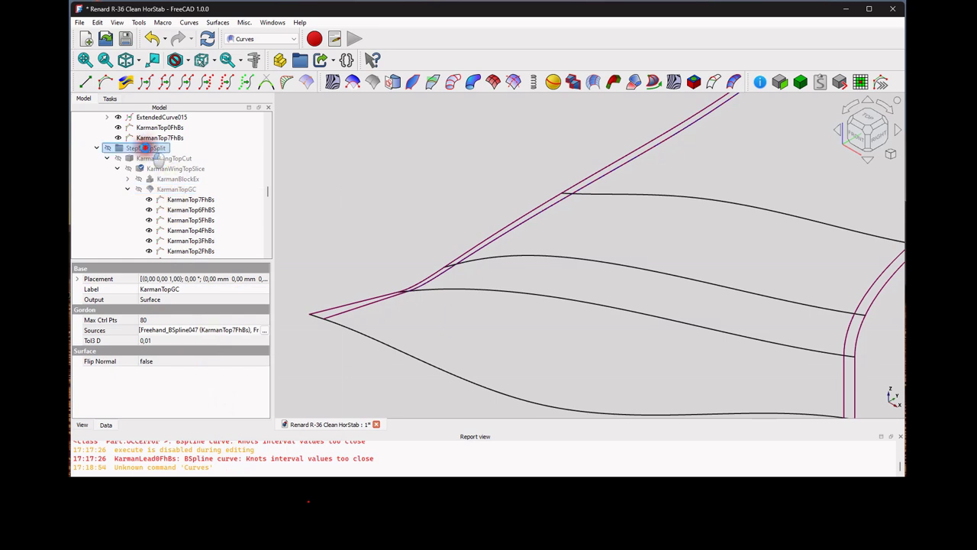
pyautogui.scroll(-5, 145, 148)
pyautogui.rightClick(145, 149)
pyautogui.click(138, 209)
# Review the source curves listed under KarmanTopGC and the top curve groups in the model tree.
pyautogui.scroll(6, 137, 207)
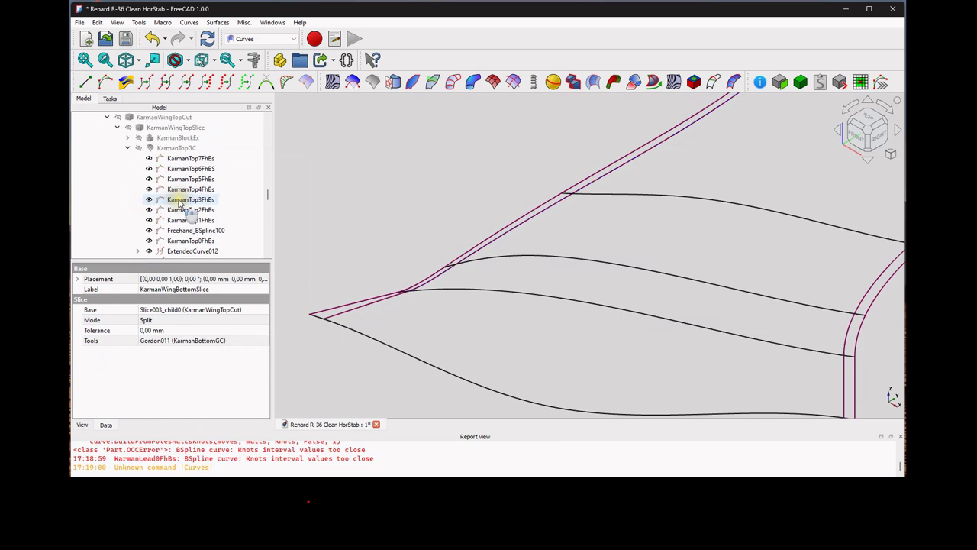
pyautogui.scroll(1, 164, 198)
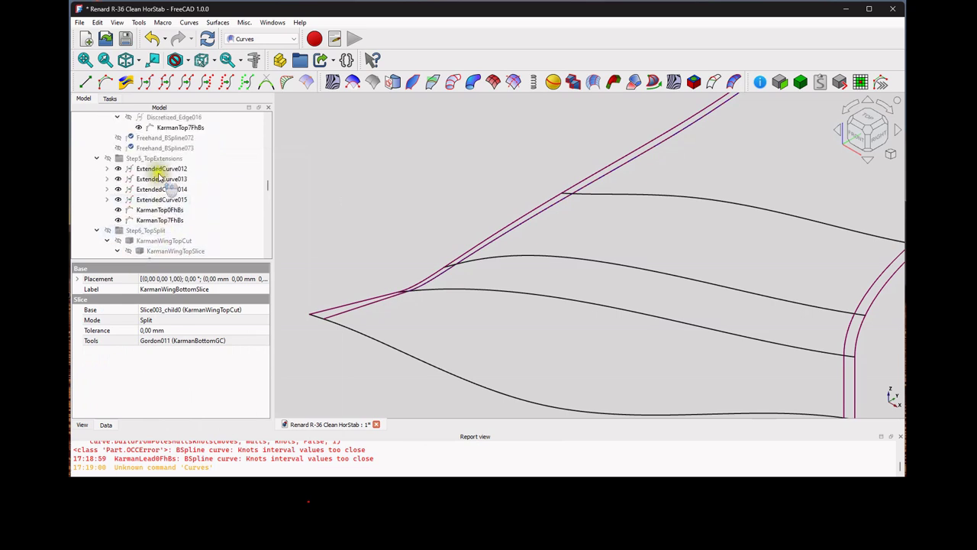
pyautogui.scroll(-3, 159, 200)
pyautogui.scroll(-6, 160, 200)
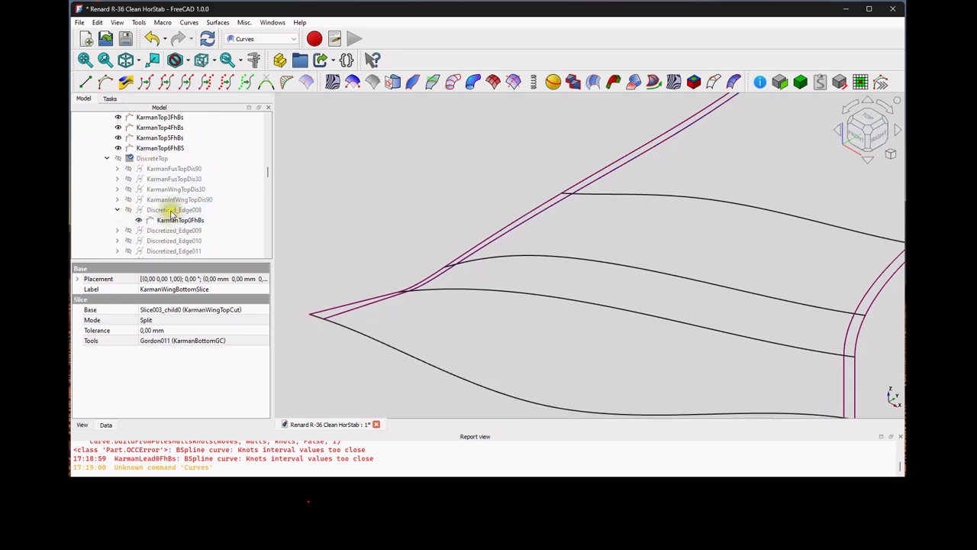
pyautogui.scroll(6, 172, 214)
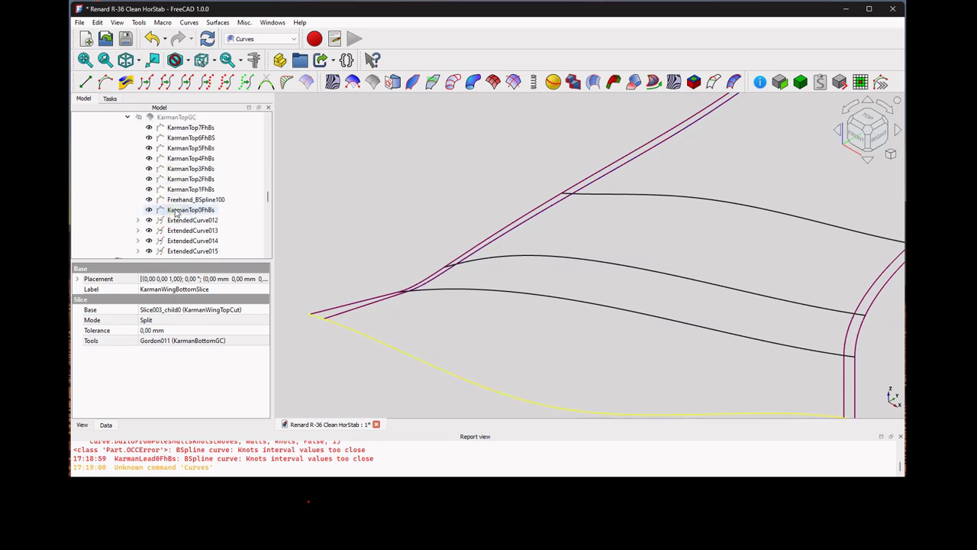
# Hide all source curves of KarmanTopGC, from KarmanTop7FhBs to ExtendedCurve015, and collapse their branch in the model tree.
pyautogui.scroll(2, 176, 214)
pyautogui.click(175, 178)
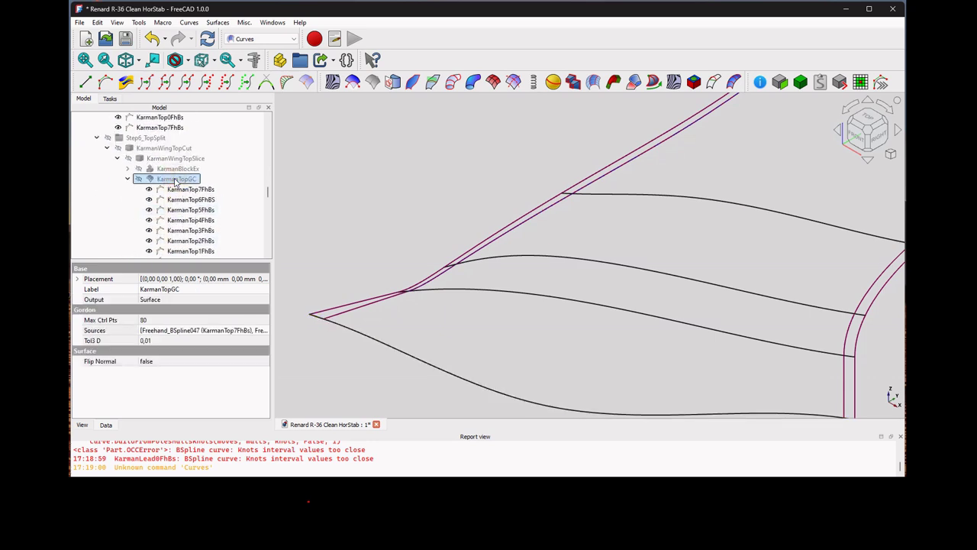
pyautogui.click(177, 189)
pyautogui.scroll(-3, 183, 195)
pyautogui.keyDown('shift'); pyautogui.click(192, 220); pyautogui.keyUp('shift')
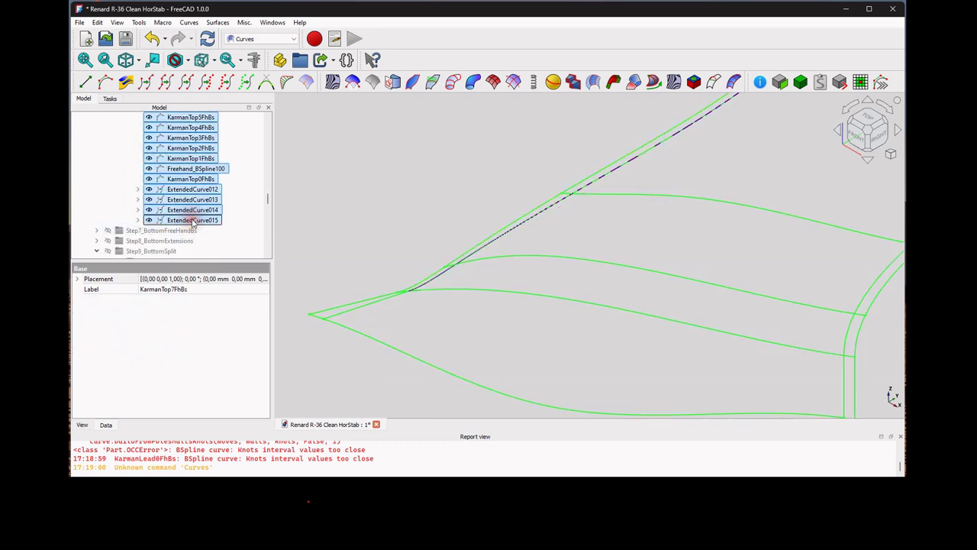
pyautogui.press('space')
pyautogui.scroll(3, 181, 213)
pyautogui.scroll(-3, 146, 240)
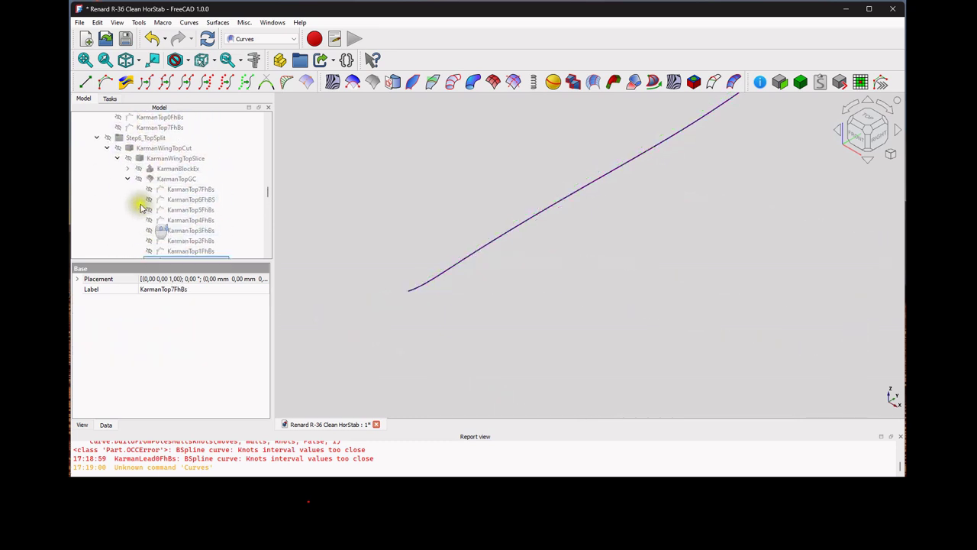
pyautogui.click(127, 179)
pyautogui.click(118, 157)
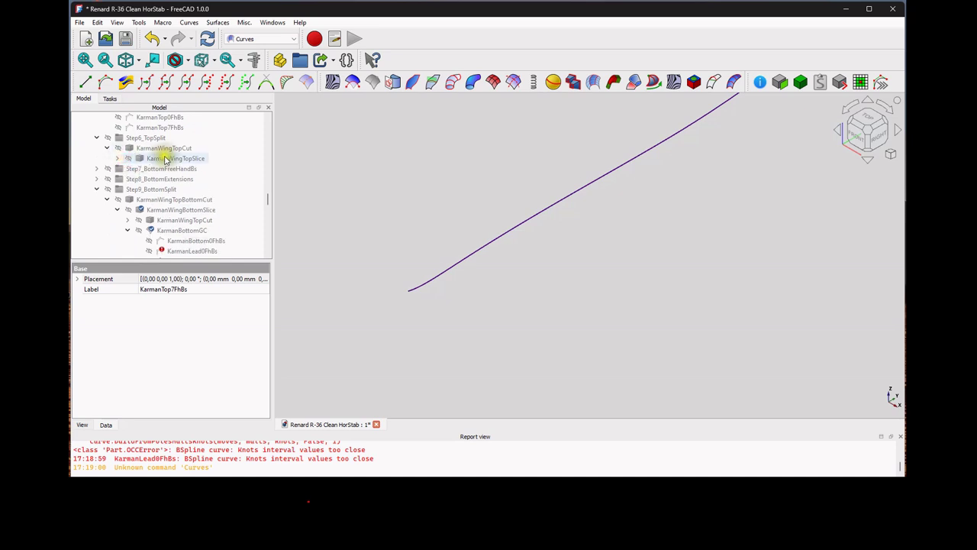
# Show the KarmanWingTopCut solid and inspect the recomputed shape around the leading edge.
pyautogui.click(166, 159)
pyautogui.click(157, 147)
pyautogui.rightClick(141, 149)
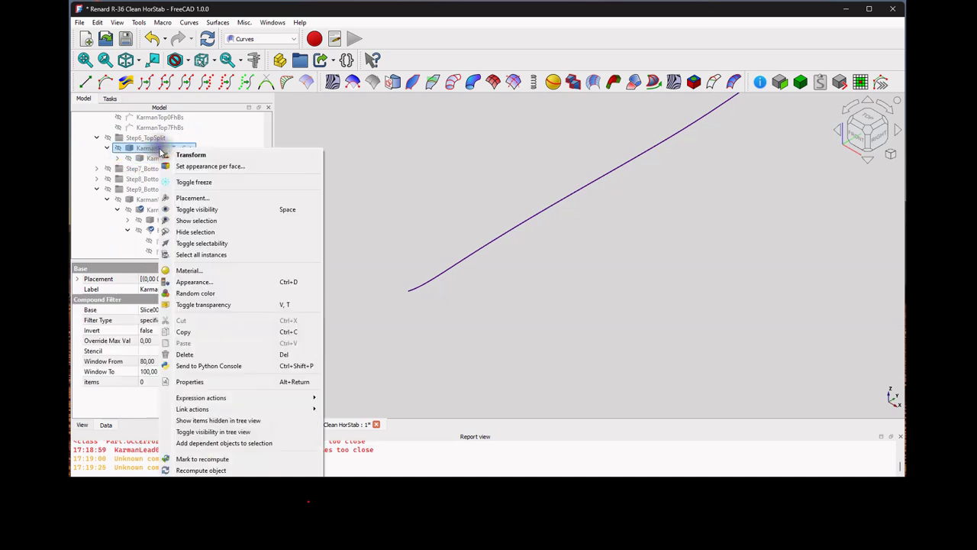
pyautogui.click(145, 151)
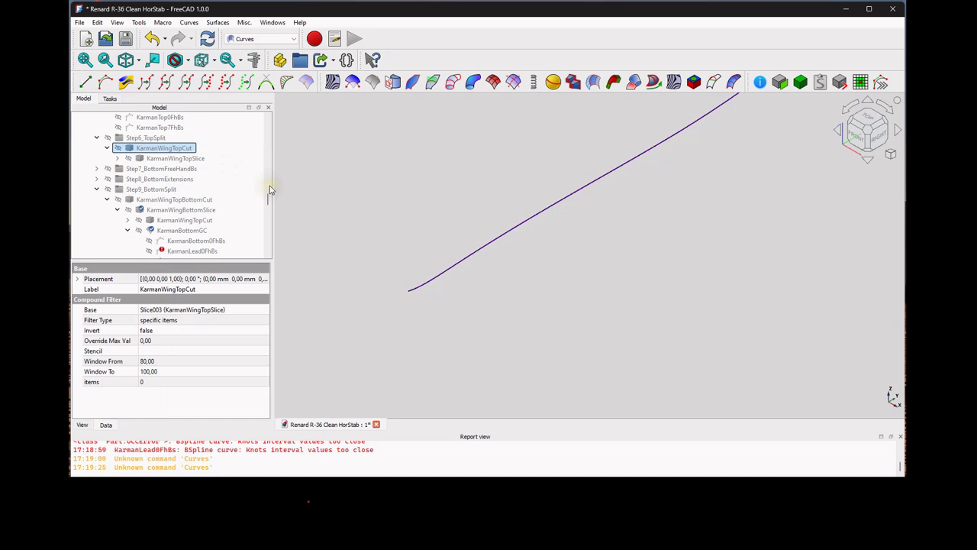
pyautogui.press('space')
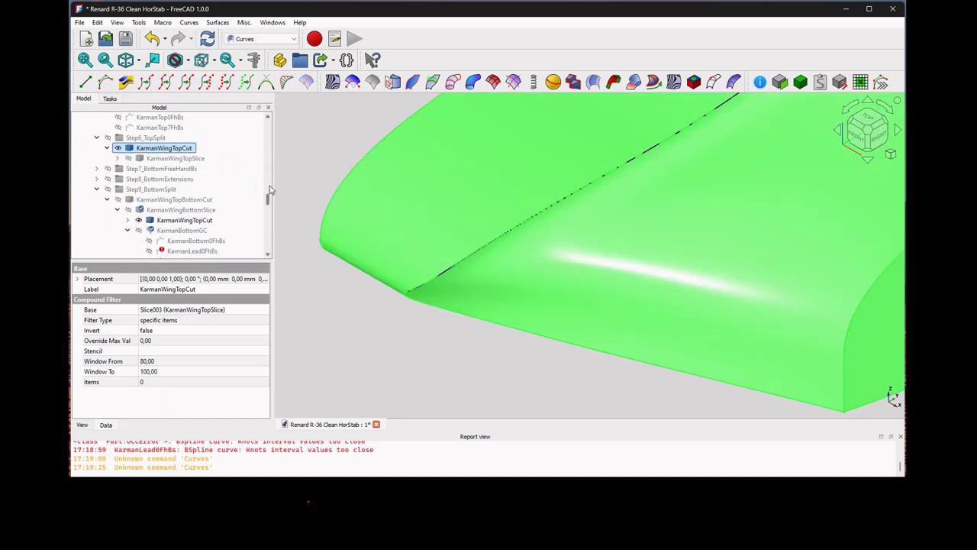
pyautogui.moveTo(732, 237); pyautogui.dragTo(733, 202, button='middle')
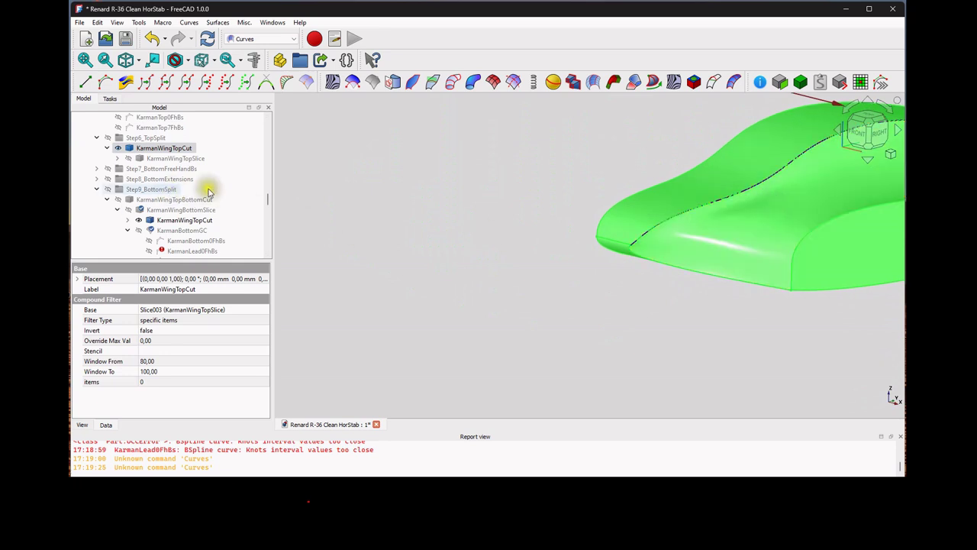
# Hide the KarmanWingTopCut solid and the remaining KarmanFusTopCu curve to empty the view.
pyautogui.scroll(-2, 183, 214)
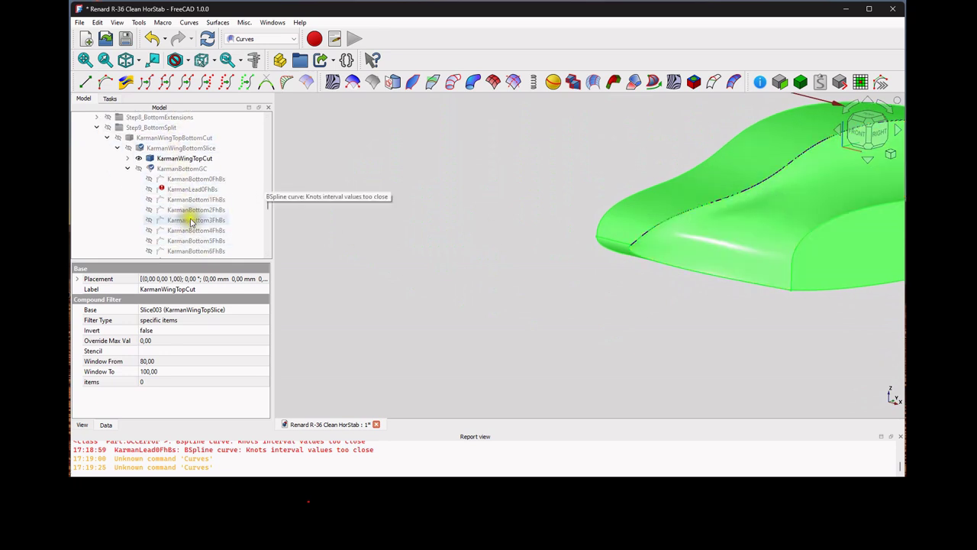
pyautogui.click(667, 206)
pyautogui.press('space')
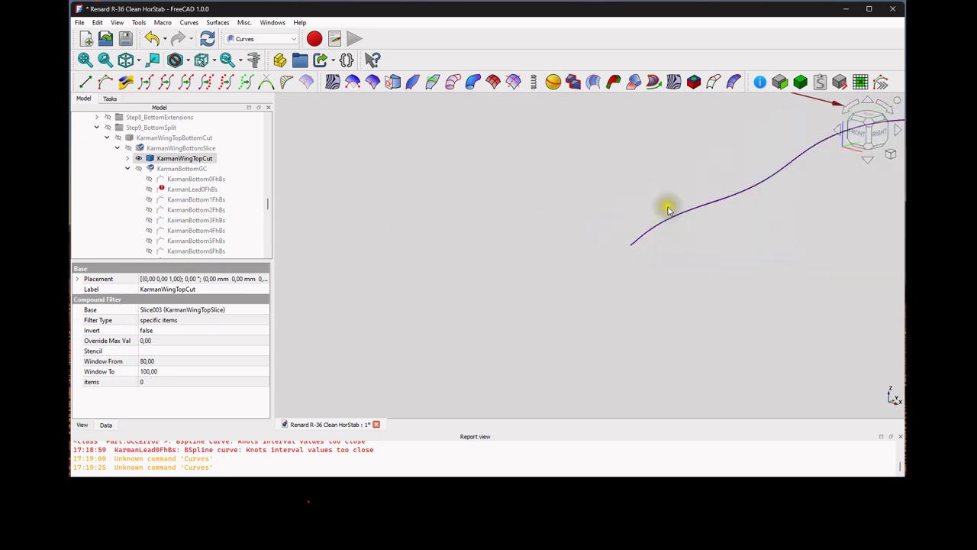
pyautogui.click(678, 213)
pyautogui.press('space')
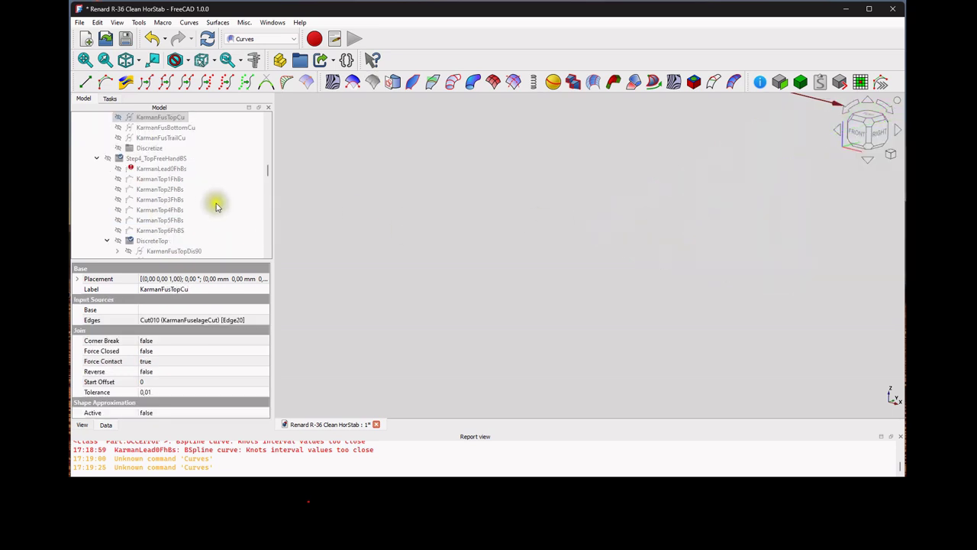
# Show the KarmanBottomGC source curves KarmanBottom0FhBs through KarmanBottom7FhBs and ExtendedCurve016 through ExtendedCurve019, leaving out KarmanLead0FhBs.
pyautogui.moveTo(268, 169); pyautogui.dragTo(275, 207)
pyautogui.click(189, 139)
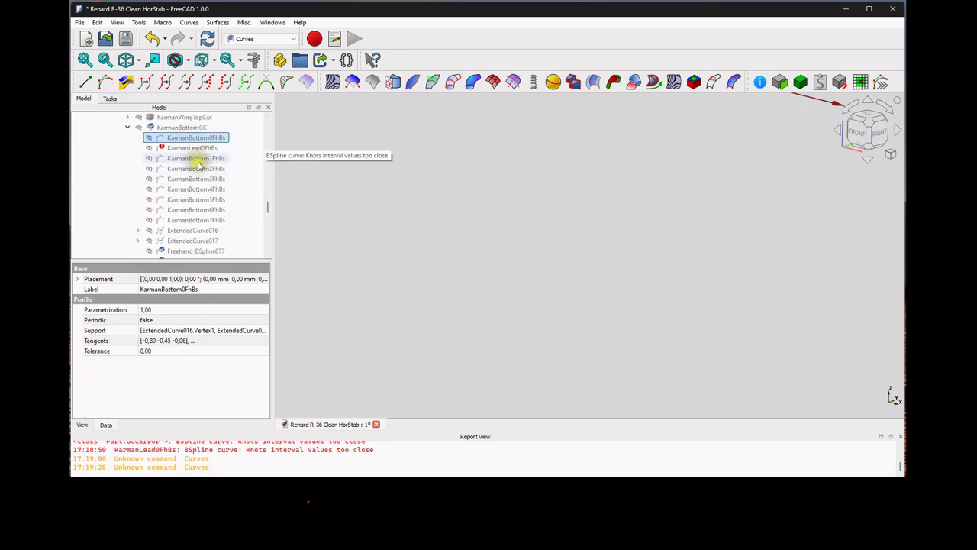
pyautogui.keyDown('ctrl'); pyautogui.click(196, 158); pyautogui.keyUp('ctrl')
pyautogui.keyDown('ctrl'); pyautogui.click(200, 168); pyautogui.keyUp('ctrl')
pyautogui.keyDown('ctrl'); pyautogui.click(203, 179); pyautogui.keyUp('ctrl')
pyautogui.keyDown('ctrl'); pyautogui.click(202, 188); pyautogui.keyUp('ctrl')
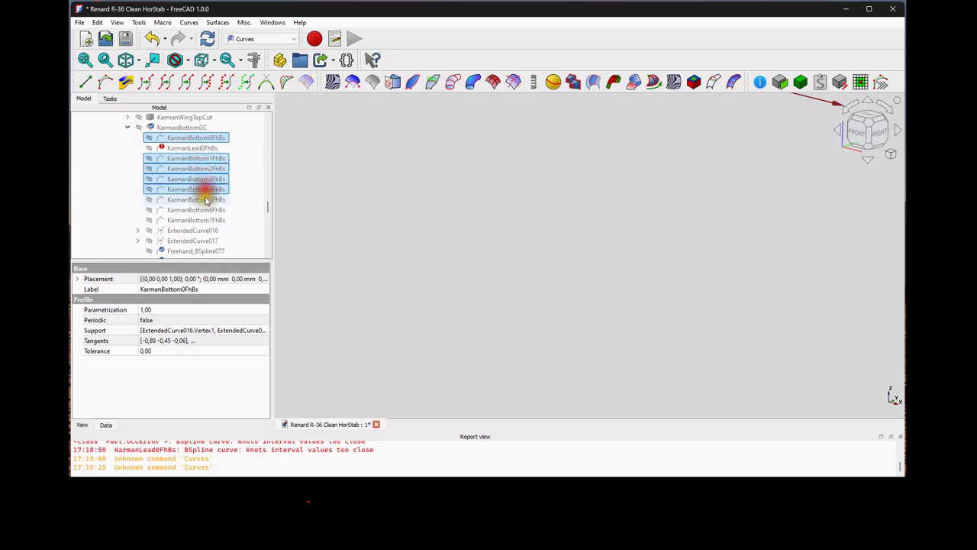
pyautogui.keyDown('ctrl'); pyautogui.click(201, 199); pyautogui.keyUp('ctrl')
pyautogui.keyDown('ctrl'); pyautogui.click(203, 209); pyautogui.keyUp('ctrl')
pyautogui.keyDown('ctrl'); pyautogui.click(204, 219); pyautogui.keyUp('ctrl')
pyautogui.keyDown('ctrl'); pyautogui.click(204, 231); pyautogui.keyUp('ctrl')
pyautogui.keyDown('ctrl'); pyautogui.click(204, 241); pyautogui.keyUp('ctrl')
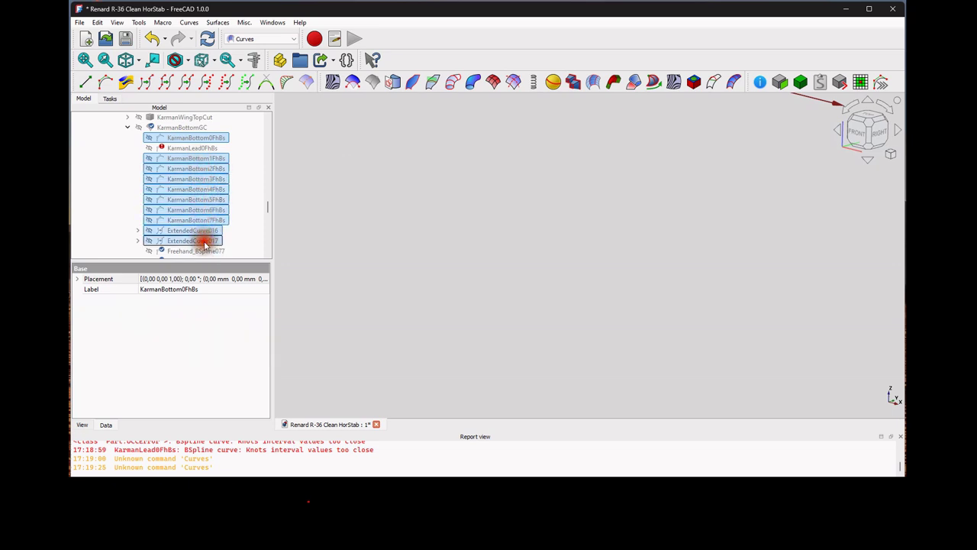
pyautogui.scroll(-2, 206, 239)
pyautogui.keyDown('ctrl'); pyautogui.click(202, 221); pyautogui.keyUp('ctrl')
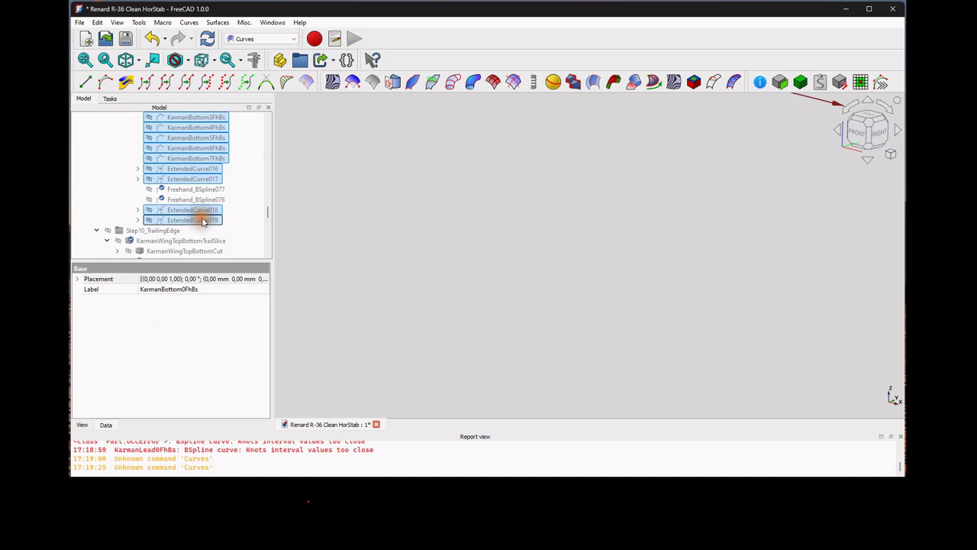
pyautogui.press('space')
pyautogui.scroll(-2, 454, 233)
pyautogui.scroll(-1, 453, 233)
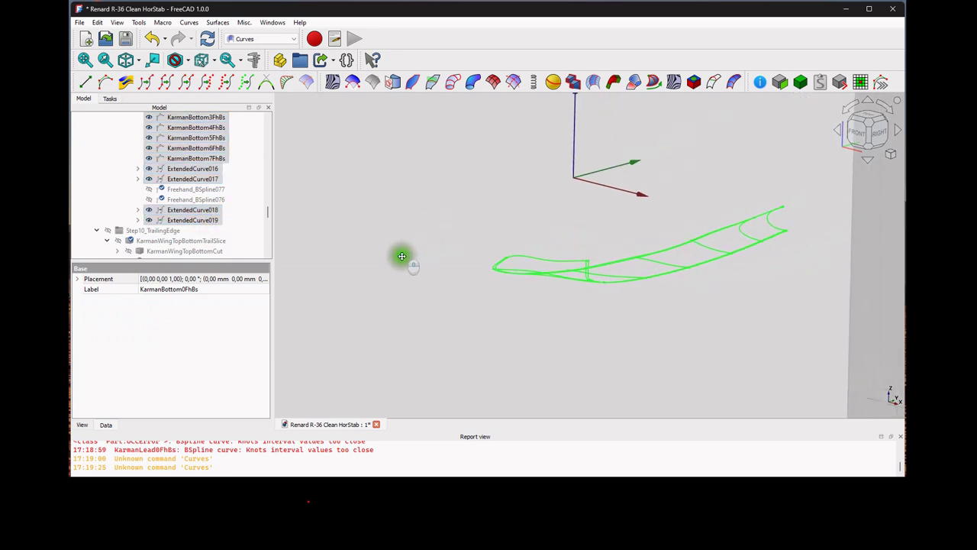
# Show Freehand_BSpline100 from the KarmanTopGC sources together with the bottom curves.
pyautogui.scroll(3, 168, 164)
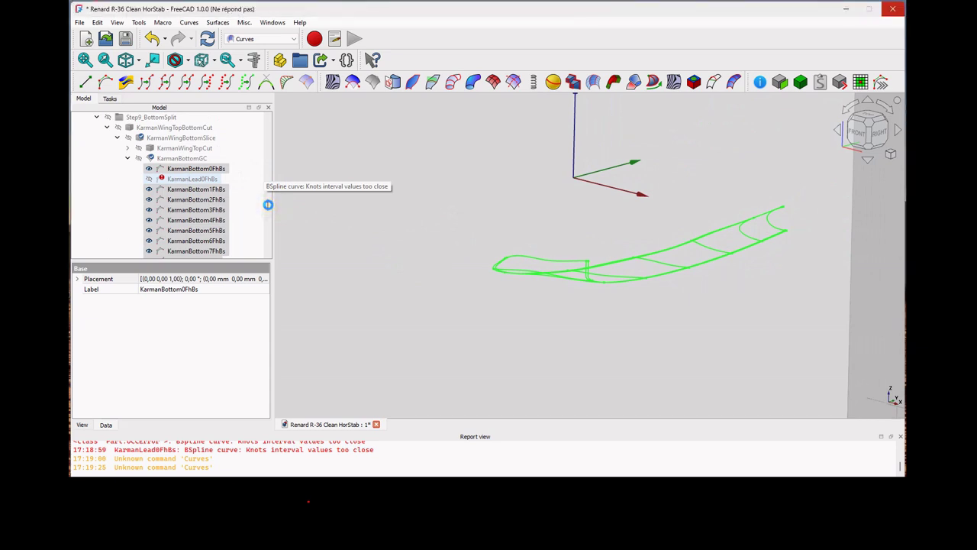
pyautogui.moveTo(268, 204)
pyautogui.mouseDown()
pyautogui.moveTo(274, 257)
pyautogui.moveTo(273, 164)
pyautogui.moveTo(268, 196)
pyautogui.mouseUp()
pyautogui.click(117, 189)
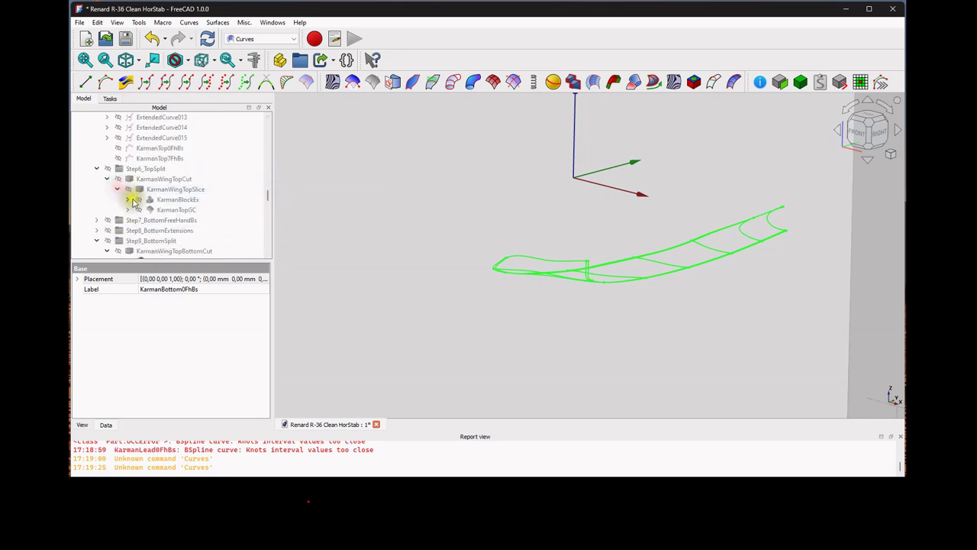
pyautogui.click(128, 210)
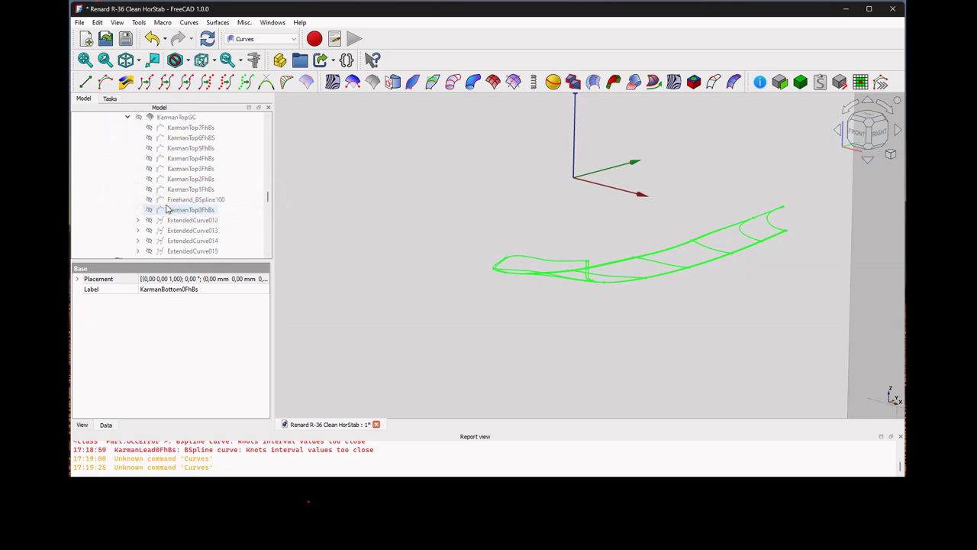
pyautogui.click(181, 200)
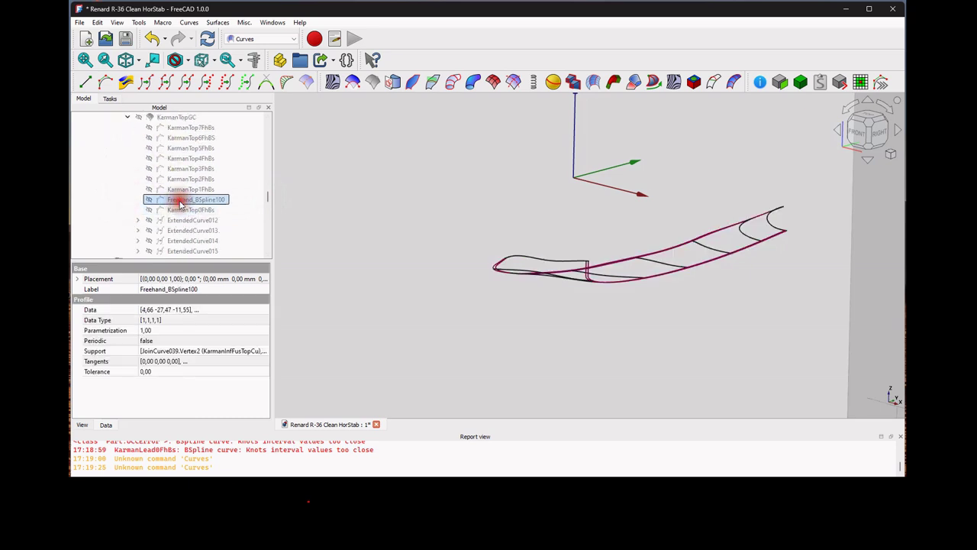
pyautogui.scroll(-3, 493, 236)
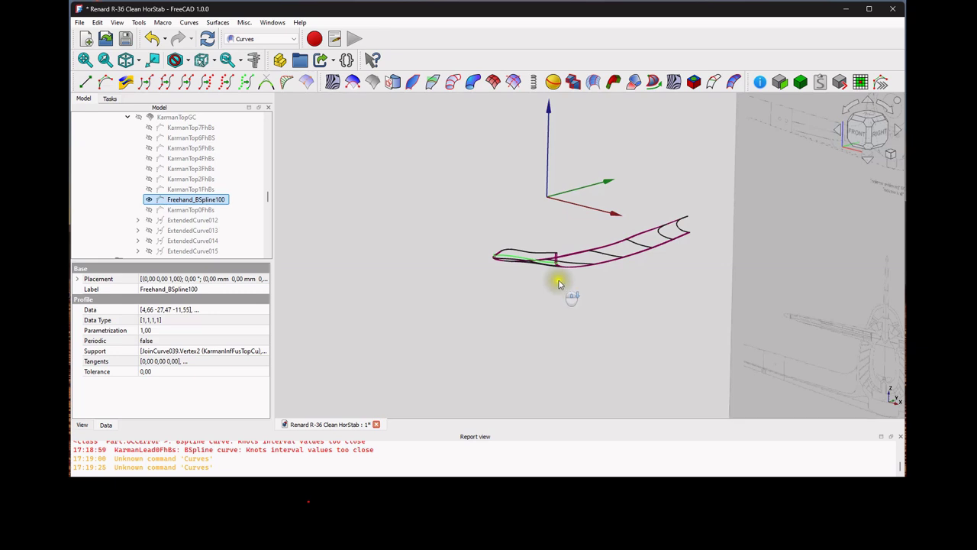
pyautogui.moveTo(550, 261); pyautogui.dragTo(552, 281, button='middle')
# Examine where KarmanBottom0FhBs and ExtendedCurve016 lie in the bottom curve network, viewed with all cross curves distinguishable.
pyautogui.scroll(-5, 204, 206)
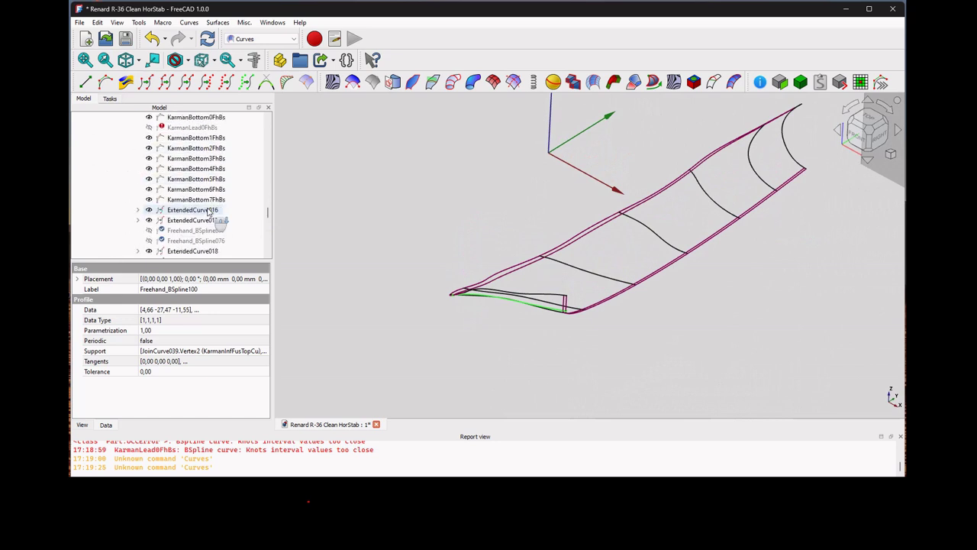
pyautogui.scroll(2, 208, 212)
pyautogui.click(208, 179)
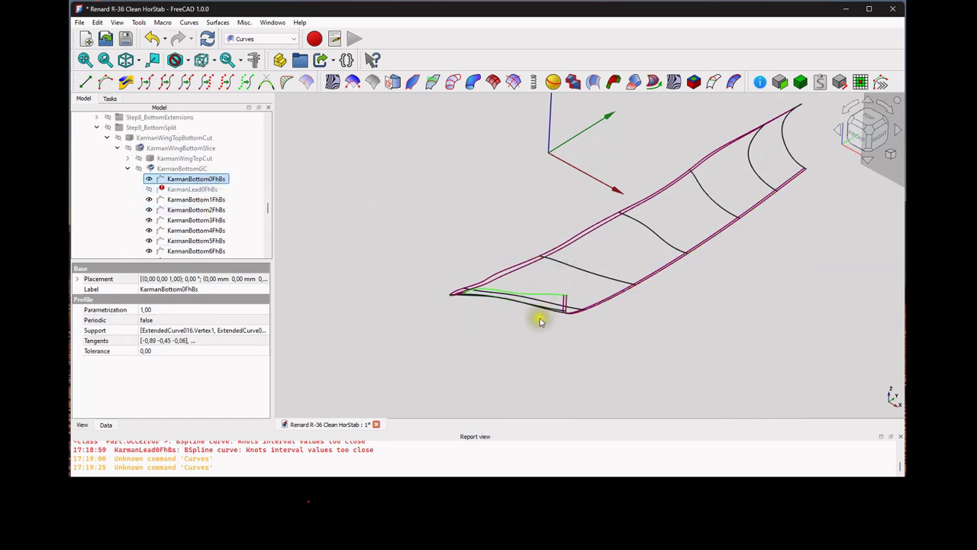
pyautogui.scroll(4, 535, 309)
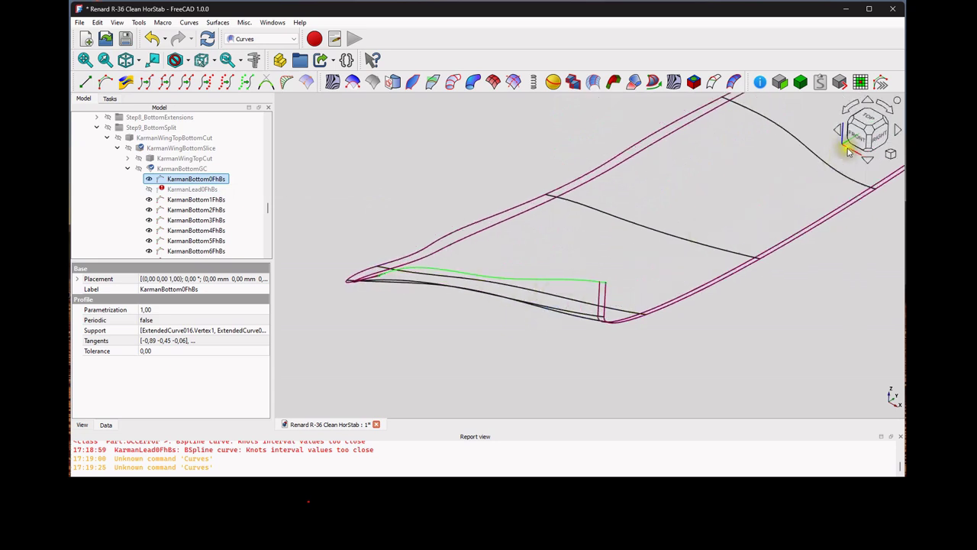
pyautogui.click(871, 101)
pyautogui.moveTo(697, 255); pyautogui.dragTo(484, 331, button='middle')
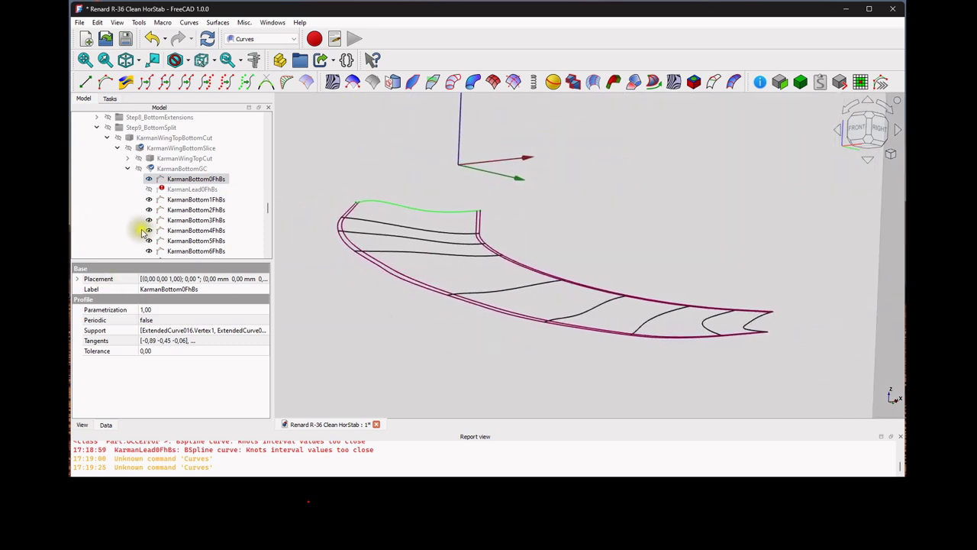
pyautogui.scroll(-1, 162, 239)
pyautogui.click(187, 242)
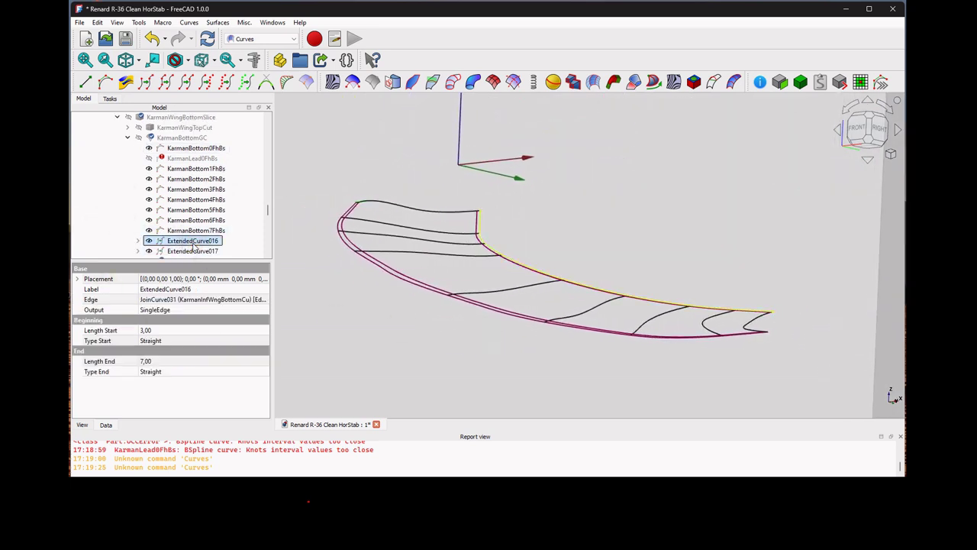
pyautogui.click(196, 148)
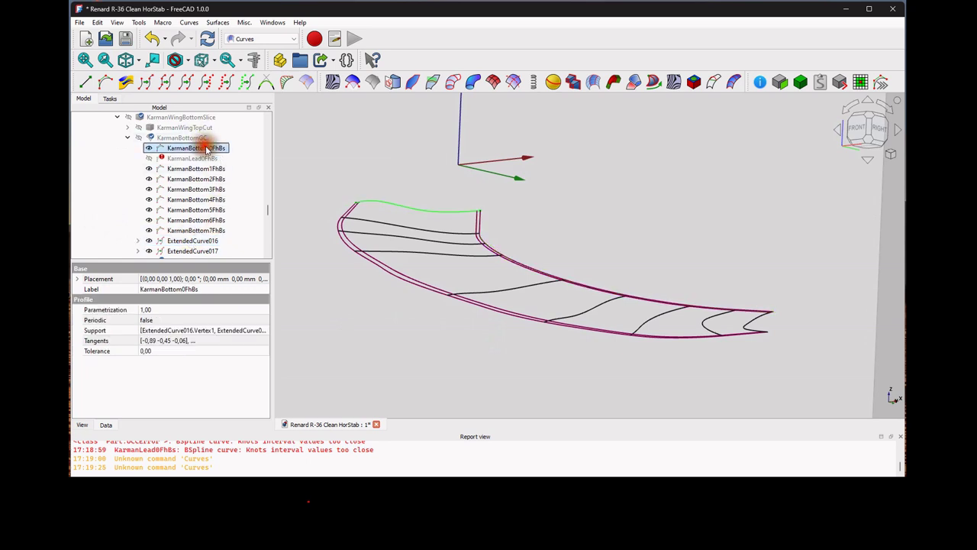
pyautogui.click(397, 175)
pyautogui.click(447, 214)
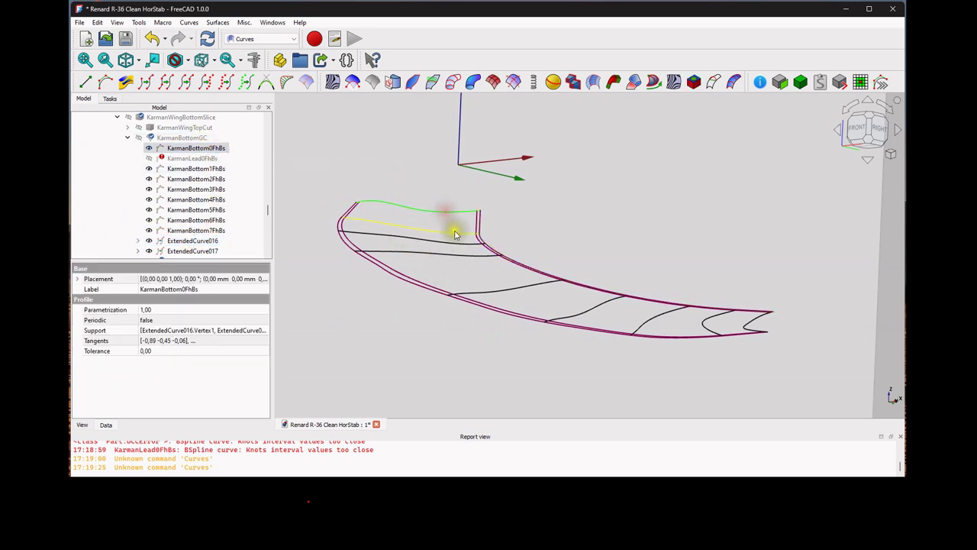
# Open the Sources links of KarmanBottomGC, clear the existing selection and keep the curve network uncovered.
pyautogui.click(189, 138)
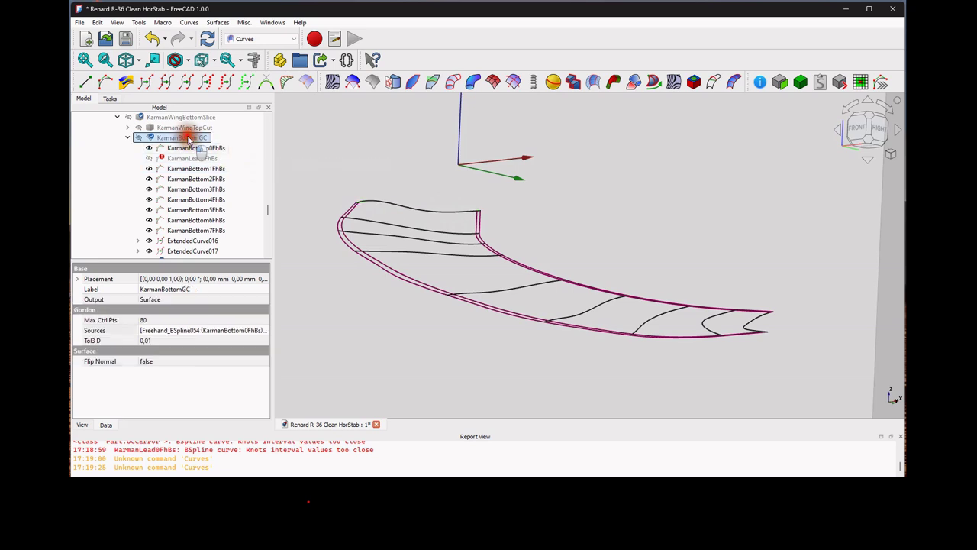
pyautogui.click(201, 331)
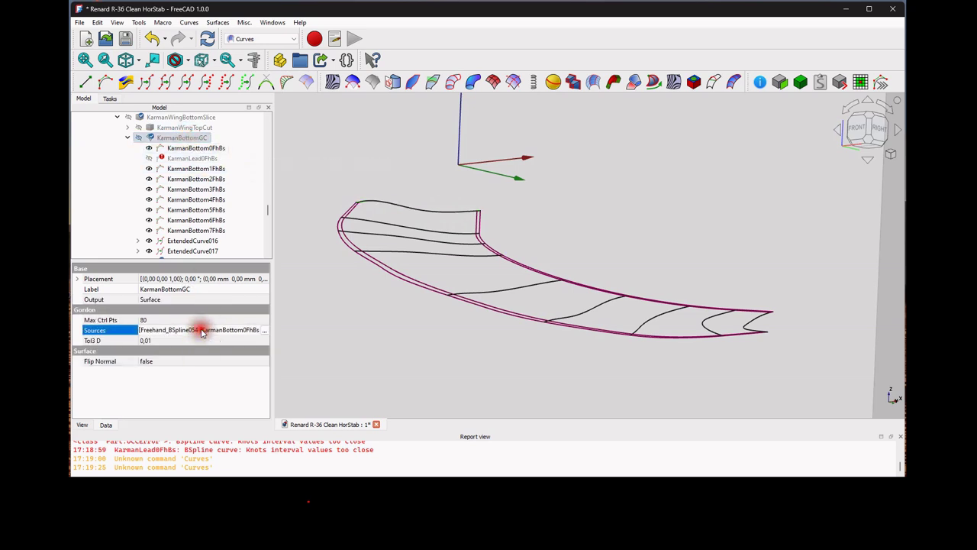
pyautogui.click(265, 330)
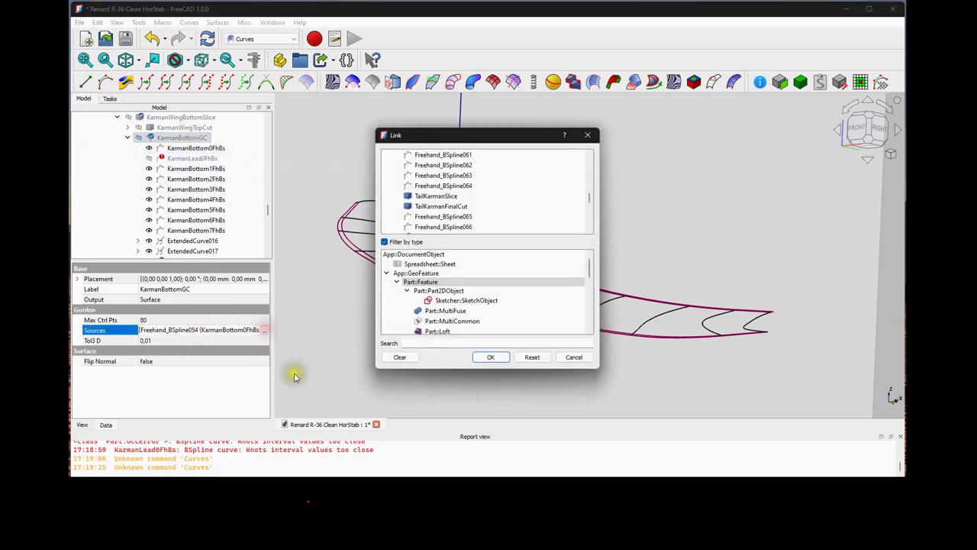
pyautogui.click(402, 359)
pyautogui.moveTo(526, 138); pyautogui.dragTo(225, 192)
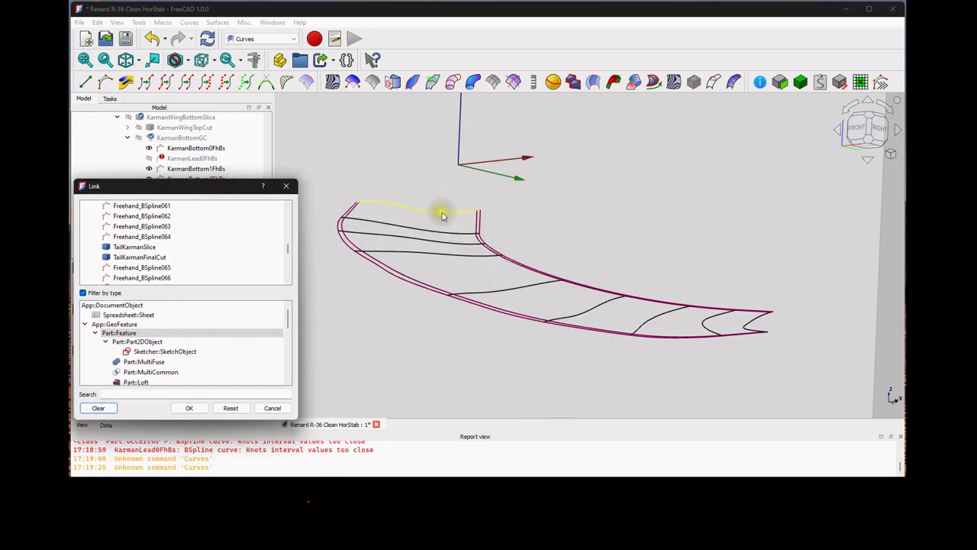
# Select the cross curves KarmanBottom0FhBs, Freehand_BSpline100 and KarmanBottom1FhBs through KarmanBottom7FhBs as sources of KarmanBottomGC.
pyautogui.click(442, 213)
pyautogui.click(448, 227)
pyautogui.click(453, 241)
pyautogui.click(460, 256)
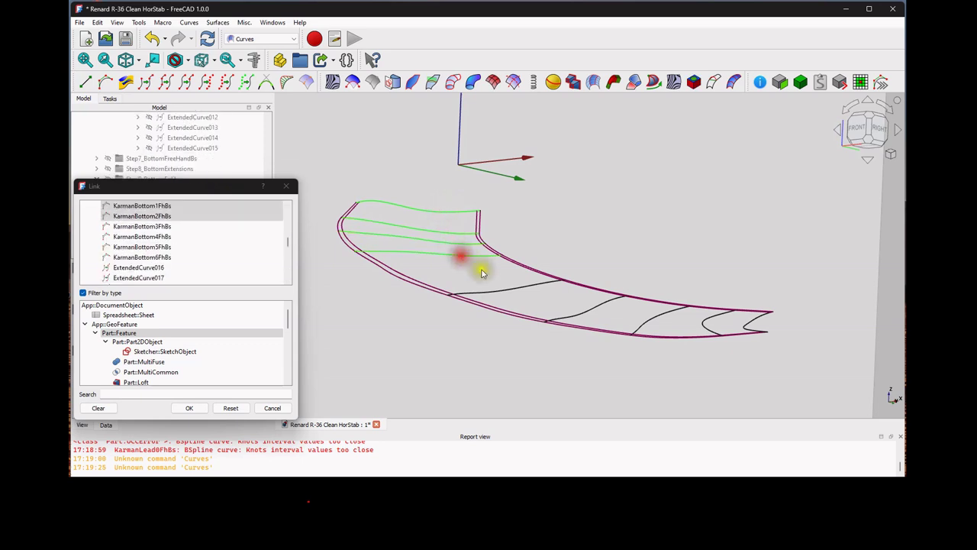
pyautogui.click(523, 296)
pyautogui.click(584, 319)
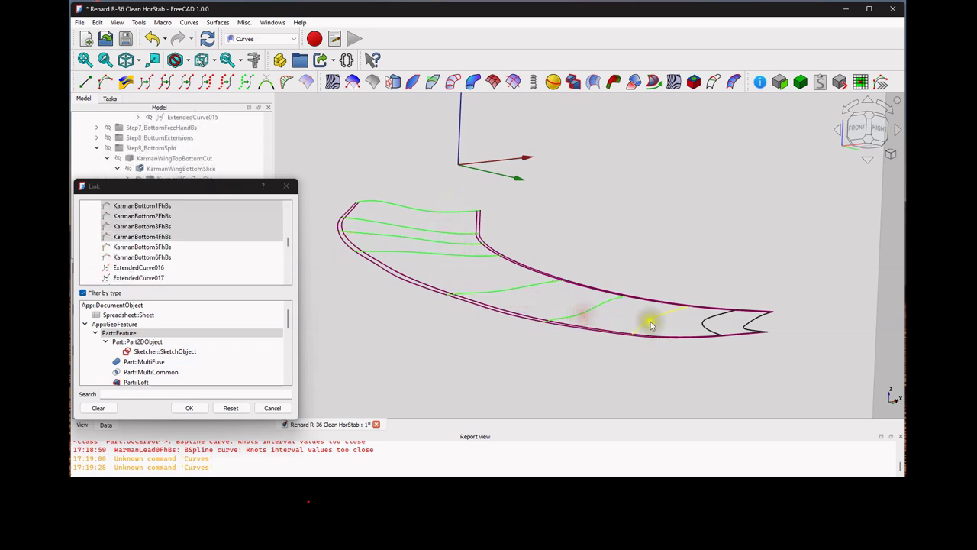
pyautogui.click(647, 320)
pyautogui.click(704, 322)
pyautogui.click(745, 330)
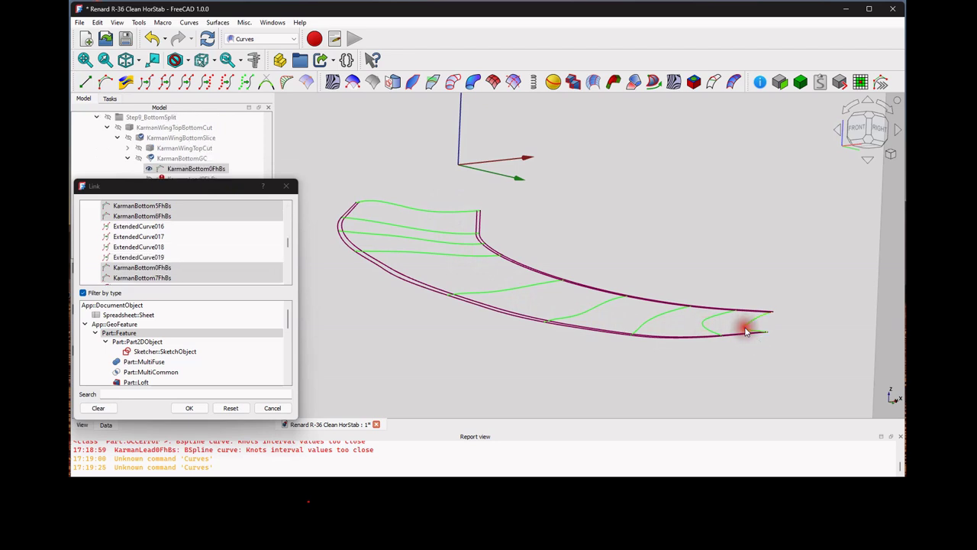
# Cancel the source editing and check which tree objects match the bottom cross curves from KarmanBottom0FhBs through KarmanBottom7FhBs.
pyautogui.click(272, 407)
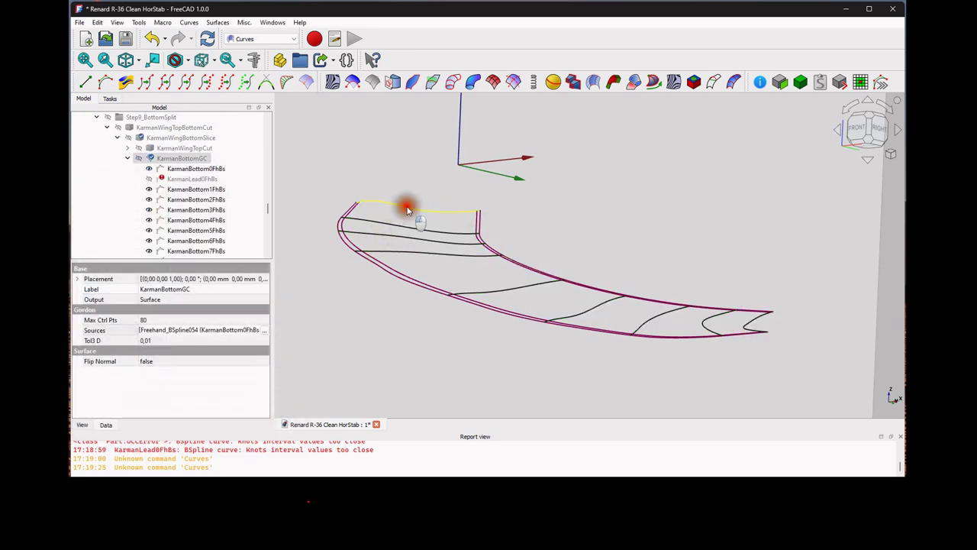
pyautogui.click(405, 223)
pyautogui.keyDown('ctrl'); pyautogui.click(416, 205); pyautogui.keyUp('ctrl')
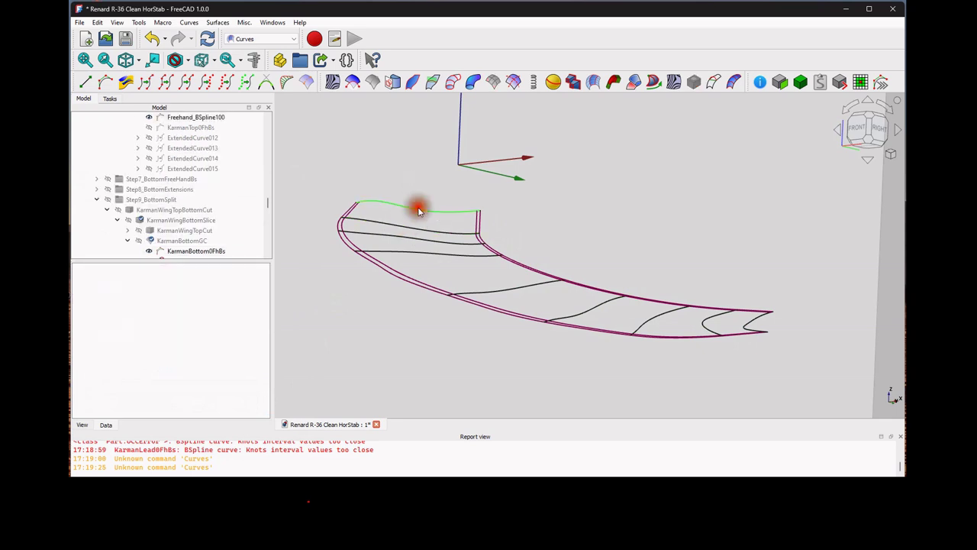
pyautogui.keyDown('ctrl'); pyautogui.click(414, 234); pyautogui.keyUp('ctrl')
pyautogui.keyDown('ctrl'); pyautogui.click(428, 254); pyautogui.keyUp('ctrl')
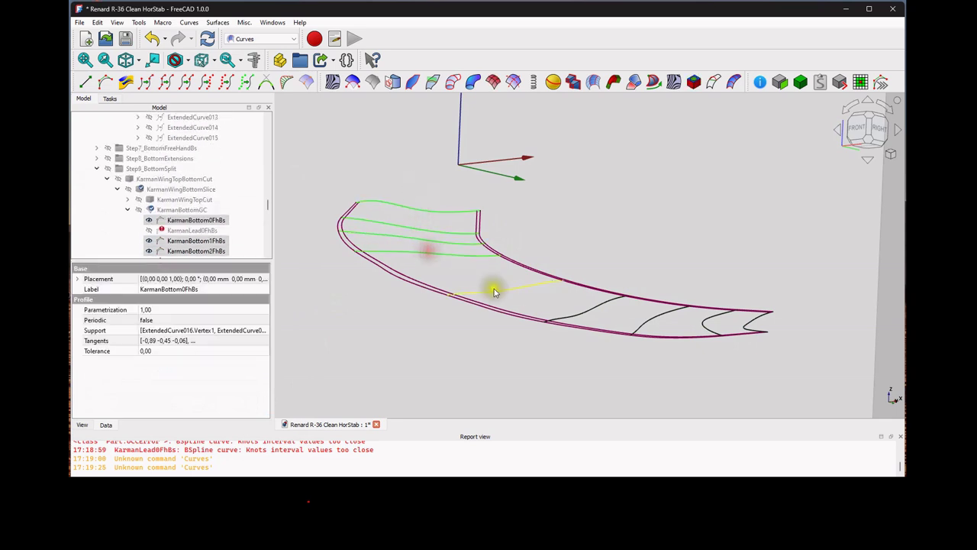
pyautogui.keyDown('ctrl'); pyautogui.click(497, 288); pyautogui.keyUp('ctrl')
pyautogui.keyDown('ctrl'); pyautogui.click(580, 317); pyautogui.keyUp('ctrl')
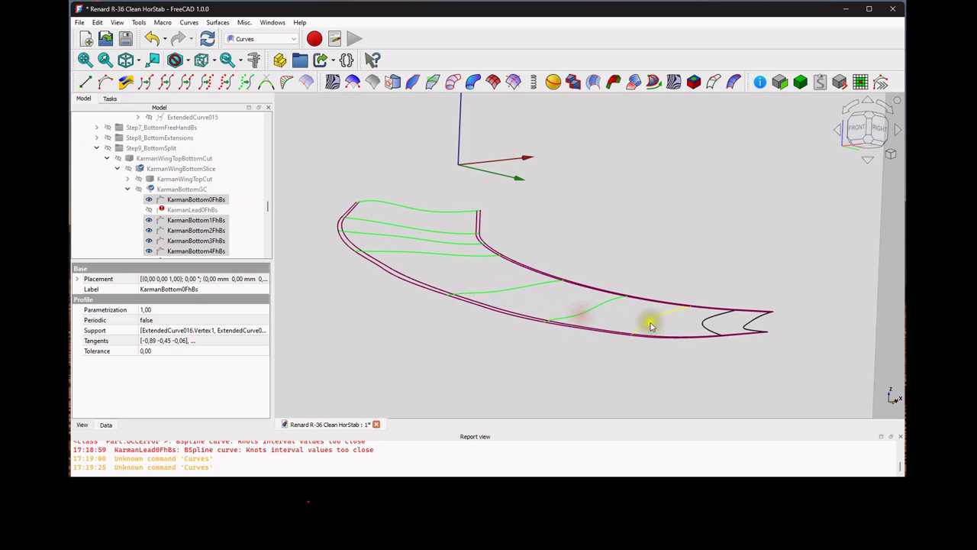
pyautogui.keyDown('ctrl'); pyautogui.click(649, 320); pyautogui.keyUp('ctrl')
pyautogui.keyDown('ctrl'); pyautogui.click(709, 326); pyautogui.keyUp('ctrl')
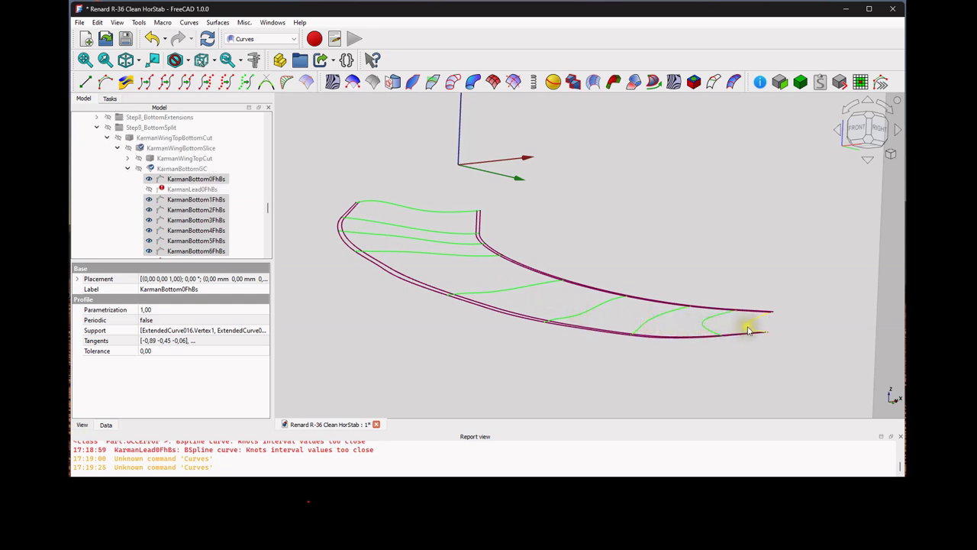
pyautogui.keyDown('ctrl'); pyautogui.click(748, 330); pyautogui.keyUp('ctrl')
# Identify the guide curves ExtendedCurve016 through ExtendedCurve019 along the edges of the bottom network, then clear the selection.
pyautogui.keyDown('ctrl'); pyautogui.click(481, 226); pyautogui.keyUp('ctrl')
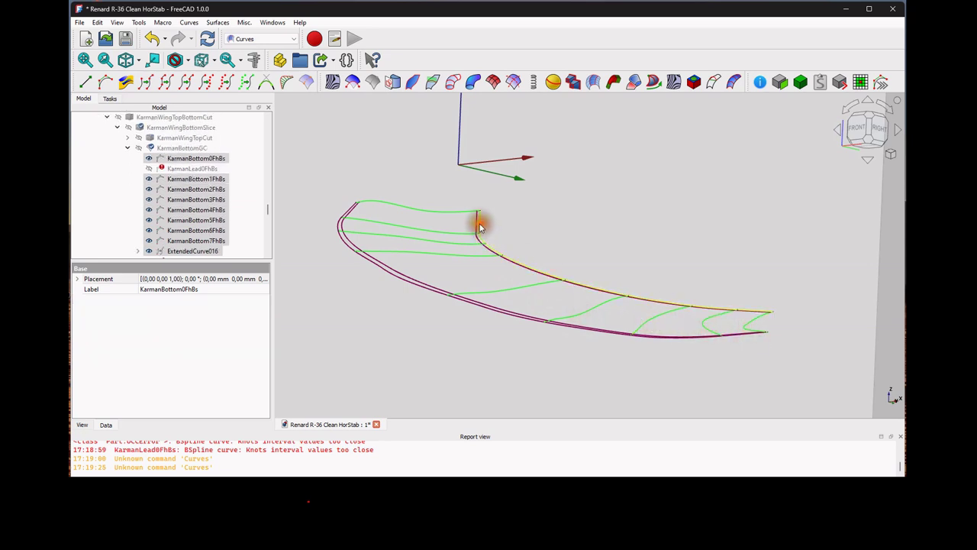
pyautogui.scroll(2, 340, 212)
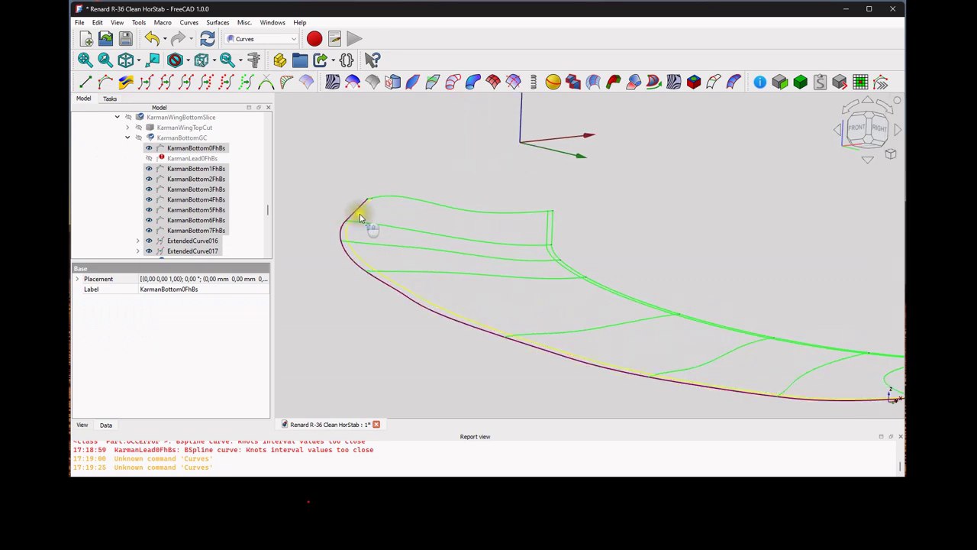
pyautogui.keyDown('ctrl'); pyautogui.click(357, 217); pyautogui.keyUp('ctrl')
pyautogui.keyDown('ctrl'); pyautogui.click(357, 217); pyautogui.keyUp('ctrl')
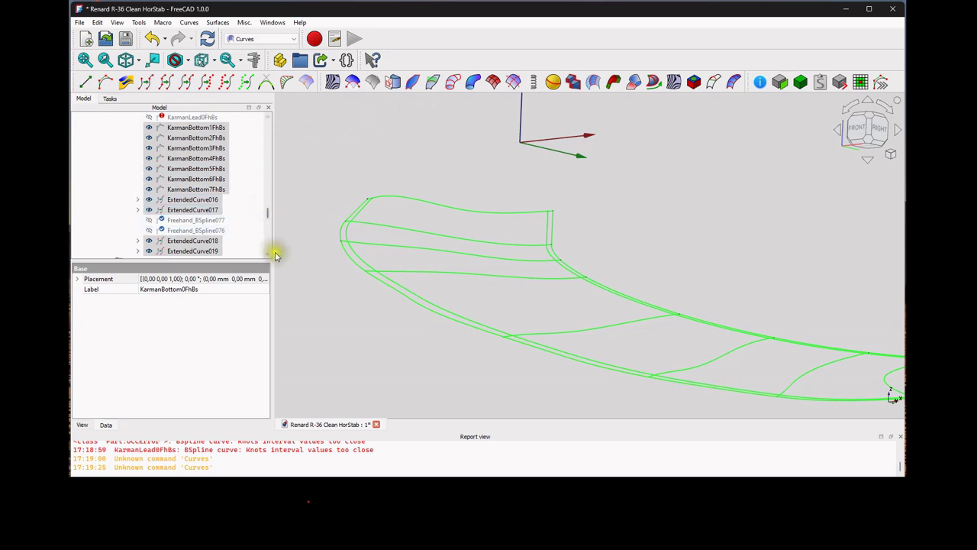
pyautogui.click(321, 341)
pyautogui.scroll(2, 185, 185)
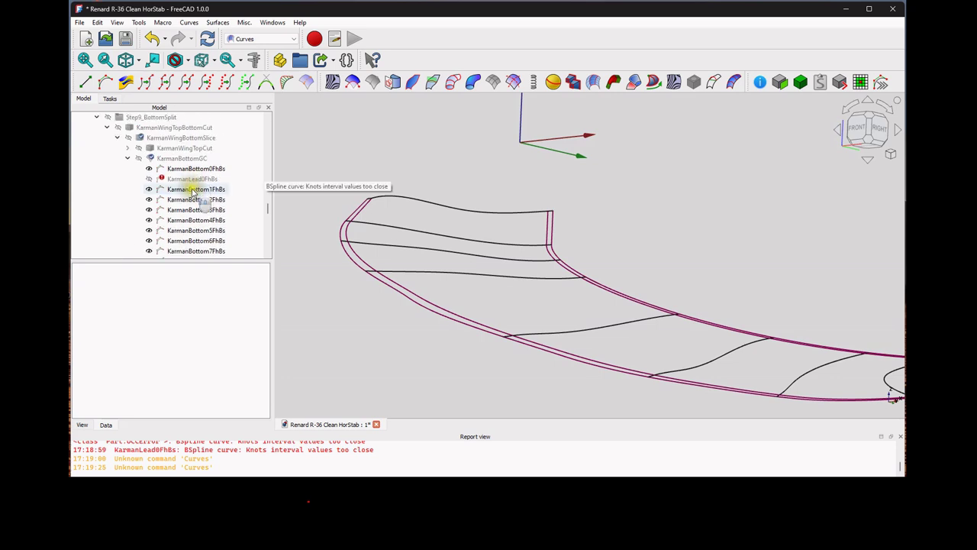
# Reopen the Sources links of KarmanBottomGC, empty the current selection and keep the bottom curve network uncovered.
pyautogui.click(180, 158)
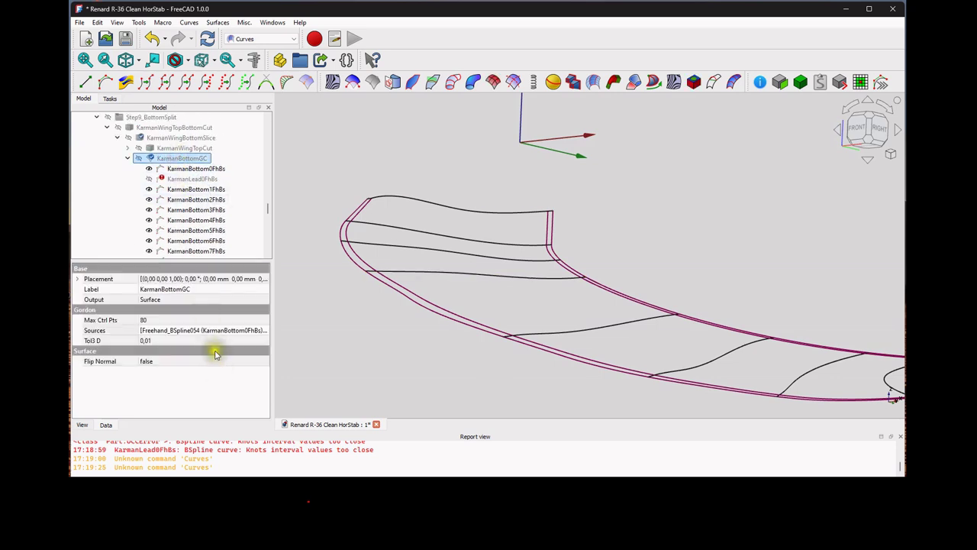
pyautogui.click(211, 330)
pyautogui.click(264, 329)
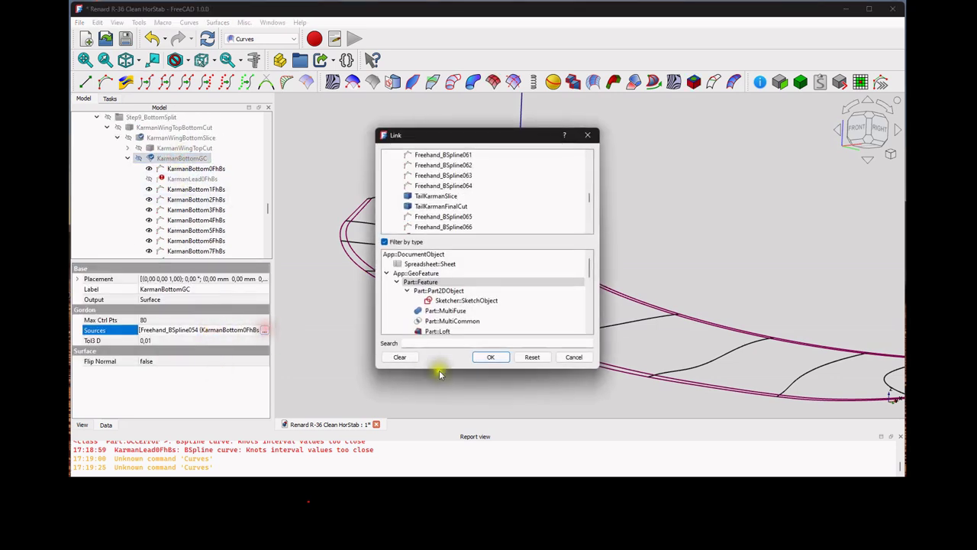
pyautogui.click(400, 356)
pyautogui.moveTo(521, 138); pyautogui.dragTo(236, 138)
# Select the cross curves in order as KarmanBottomGC sources: KarmanBottom0FhBs, Freehand_BSpline100, and KarmanBottom1FhBs through KarmanBottom7FhBs.
pyautogui.click(494, 214)
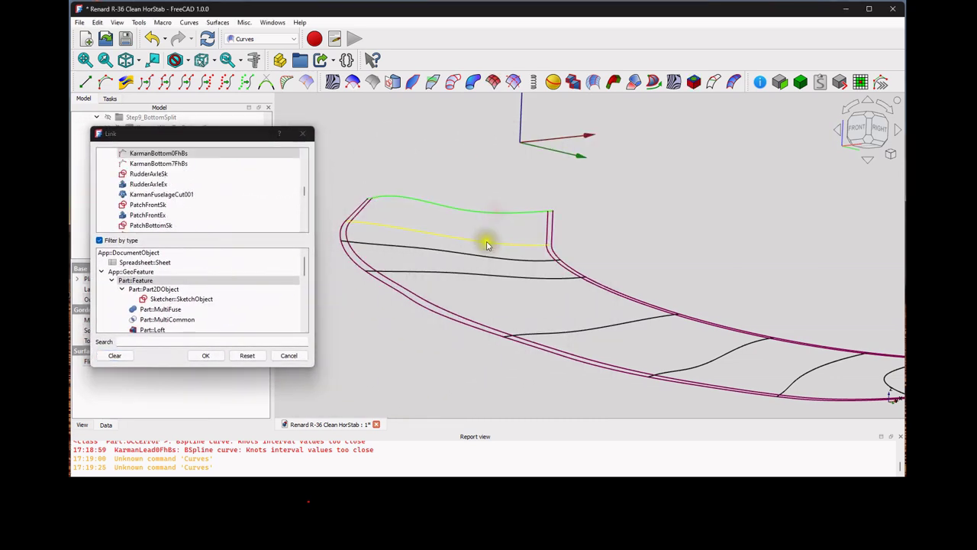
pyautogui.keyDown('ctrl'); pyautogui.click(487, 246); pyautogui.keyUp('ctrl')
pyautogui.keyDown('ctrl'); pyautogui.click(494, 257); pyautogui.keyUp('ctrl')
pyautogui.keyDown('ctrl'); pyautogui.click(506, 277); pyautogui.keyUp('ctrl')
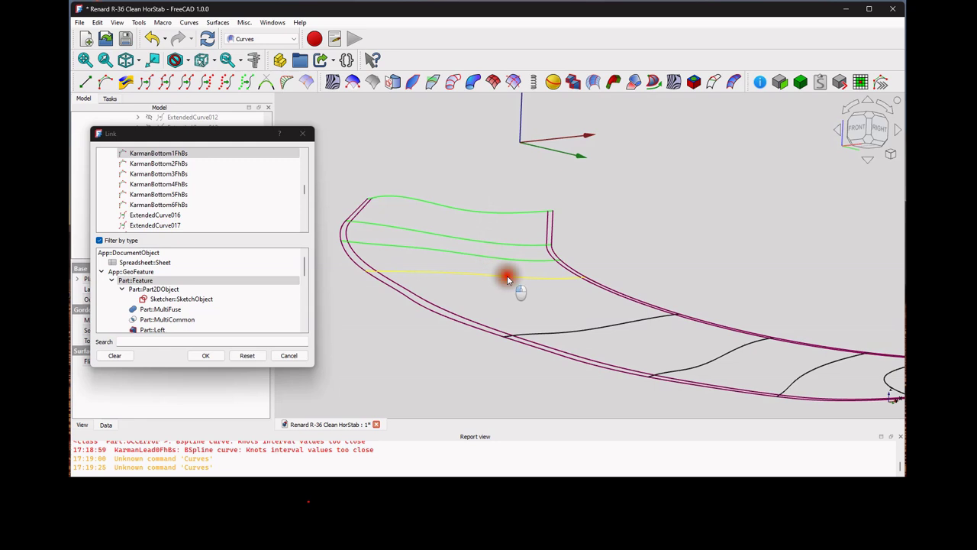
pyautogui.keyDown('ctrl'); pyautogui.click(578, 332); pyautogui.keyUp('ctrl')
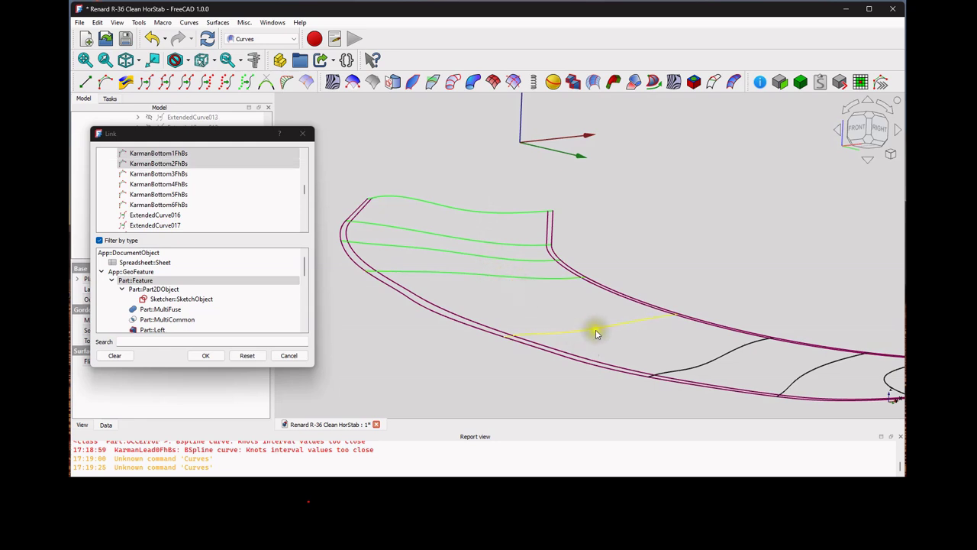
pyautogui.keyDown('ctrl'); pyautogui.click(594, 331); pyautogui.keyUp('ctrl')
pyautogui.moveTo(593, 329); pyautogui.dragTo(517, 272, button='middle')
pyautogui.keyDown('ctrl'); pyautogui.click(580, 298); pyautogui.keyUp('ctrl')
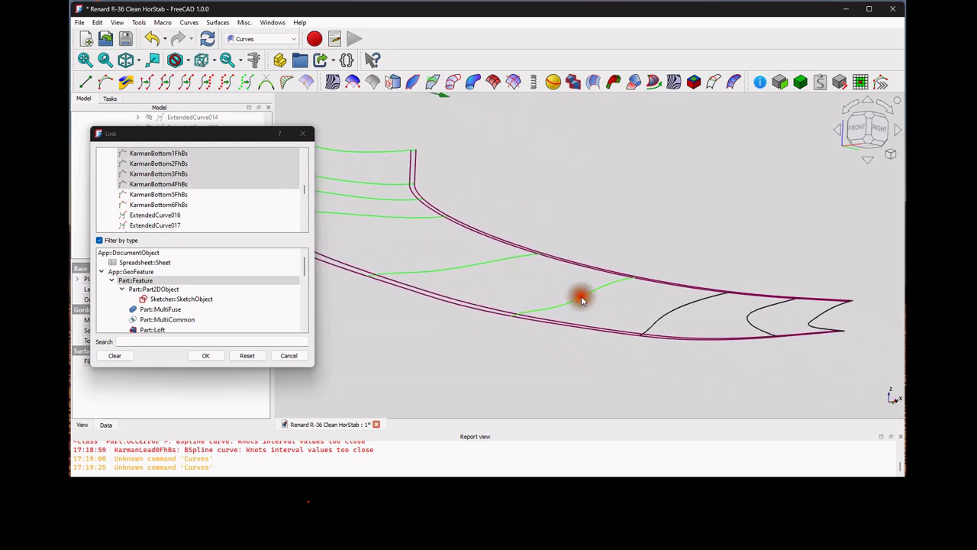
pyautogui.keyDown('ctrl'); pyautogui.click(663, 318); pyautogui.keyUp('ctrl')
pyautogui.keyDown('ctrl'); pyautogui.click(756, 323); pyautogui.keyUp('ctrl')
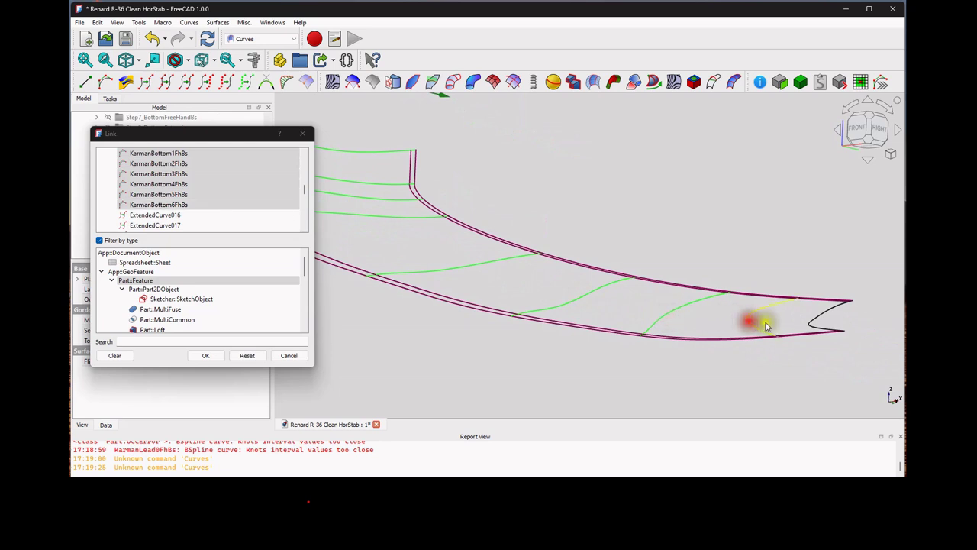
pyautogui.keyDown('ctrl'); pyautogui.click(815, 326); pyautogui.keyUp('ctrl')
# Add the guide curves ExtendedCurve016, ExtendedCurve017, ExtendedCurve019 and ExtendedCurve018 to the KarmanBottomGC sources and accept the links.
pyautogui.keyDown('ctrl'); pyautogui.click(414, 159); pyautogui.keyUp('ctrl')
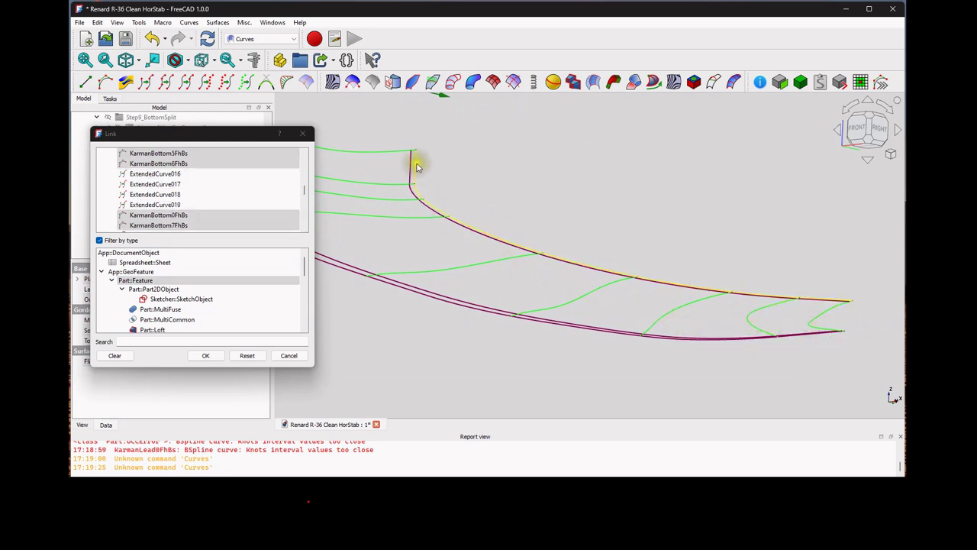
pyautogui.moveTo(452, 173); pyautogui.dragTo(616, 207, button='middle')
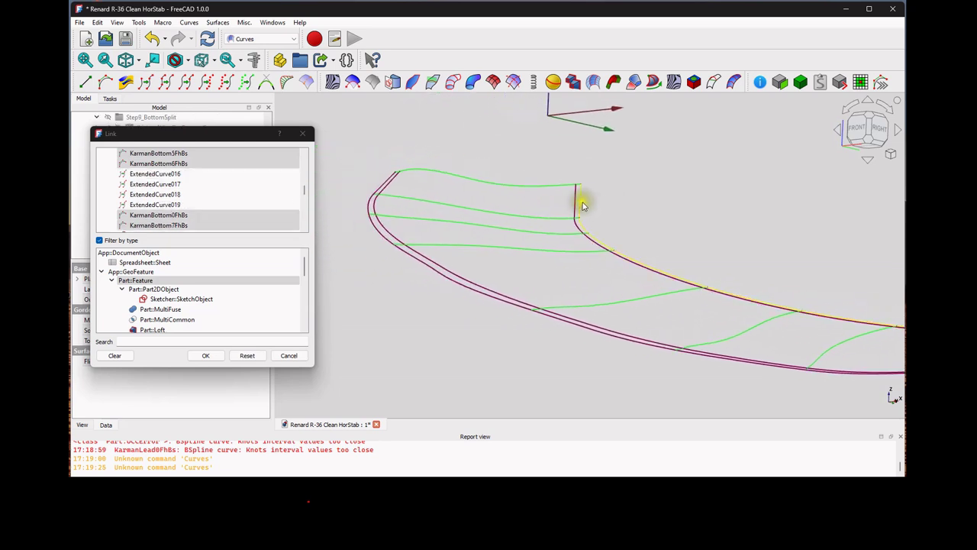
pyautogui.keyDown('ctrl'); pyautogui.click(578, 204); pyautogui.keyUp('ctrl')
pyautogui.keyDown('ctrl'); pyautogui.click(417, 175); pyautogui.keyUp('ctrl')
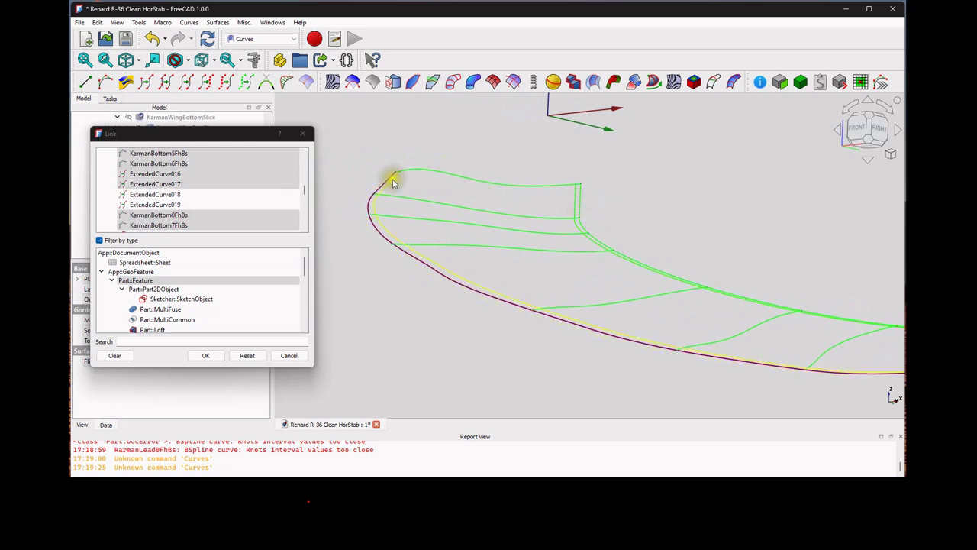
pyautogui.keyDown('ctrl'); pyautogui.click(390, 179); pyautogui.keyUp('ctrl')
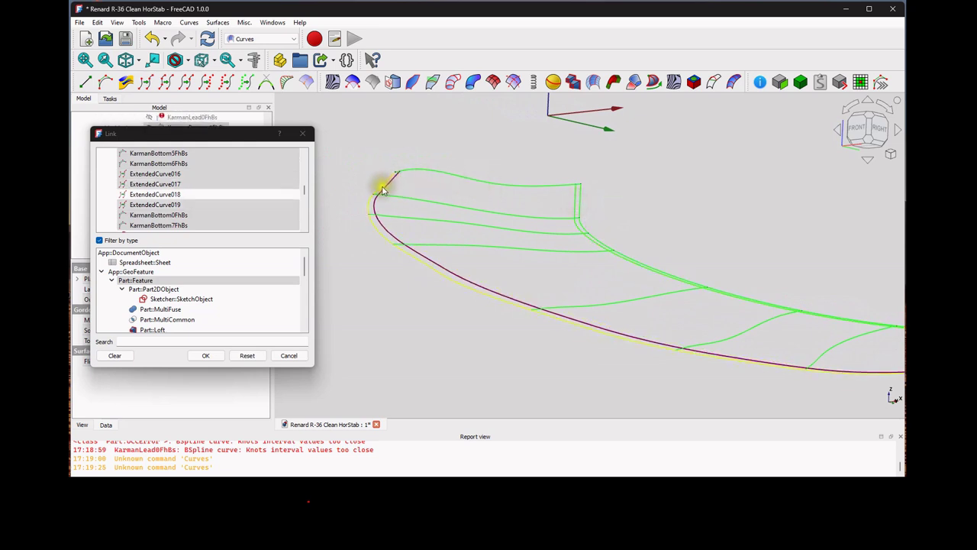
pyautogui.keyDown('ctrl'); pyautogui.click(387, 187); pyautogui.keyUp('ctrl')
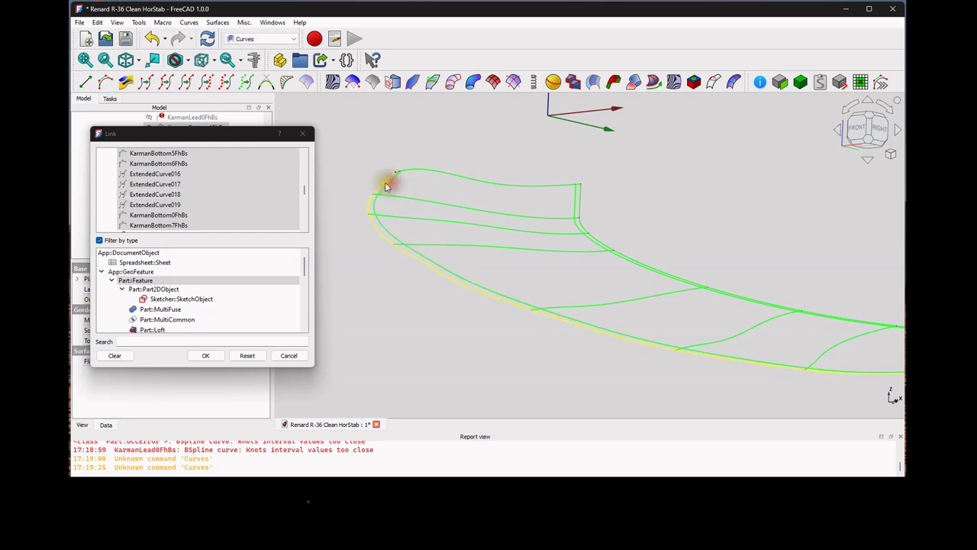
pyautogui.click(205, 355)
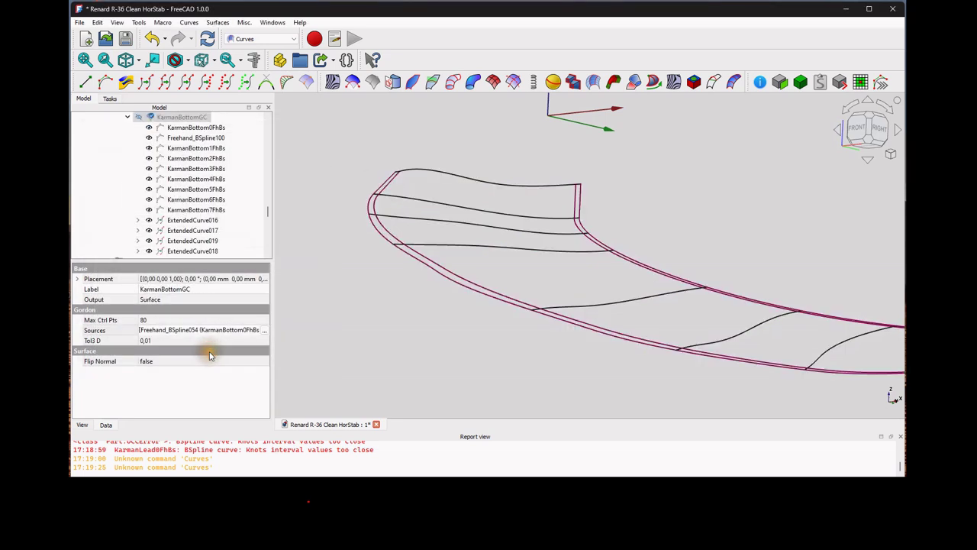
# Recompute KarmanBottomGC and the features of the Step9_BottomSplit group that depend on it.
pyautogui.rightClick(175, 117)
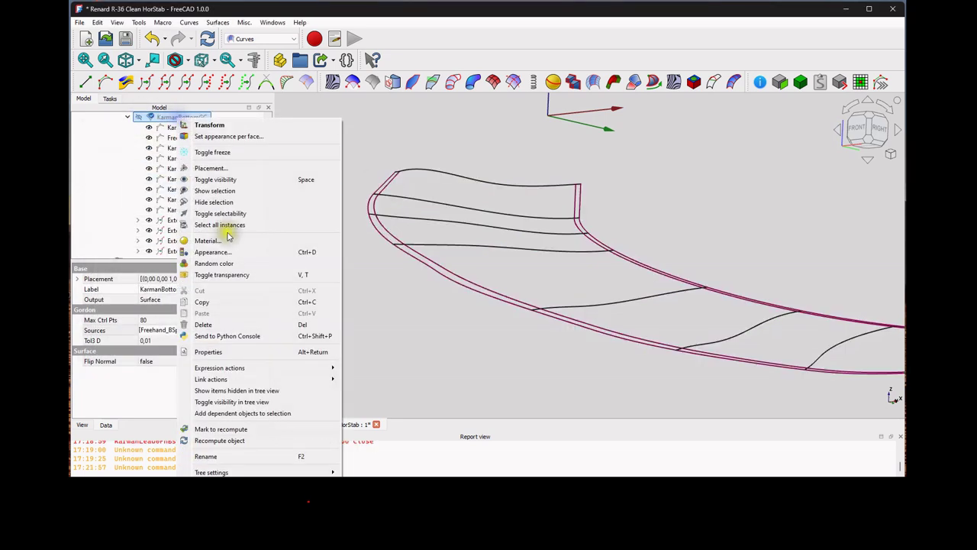
pyautogui.click(246, 430)
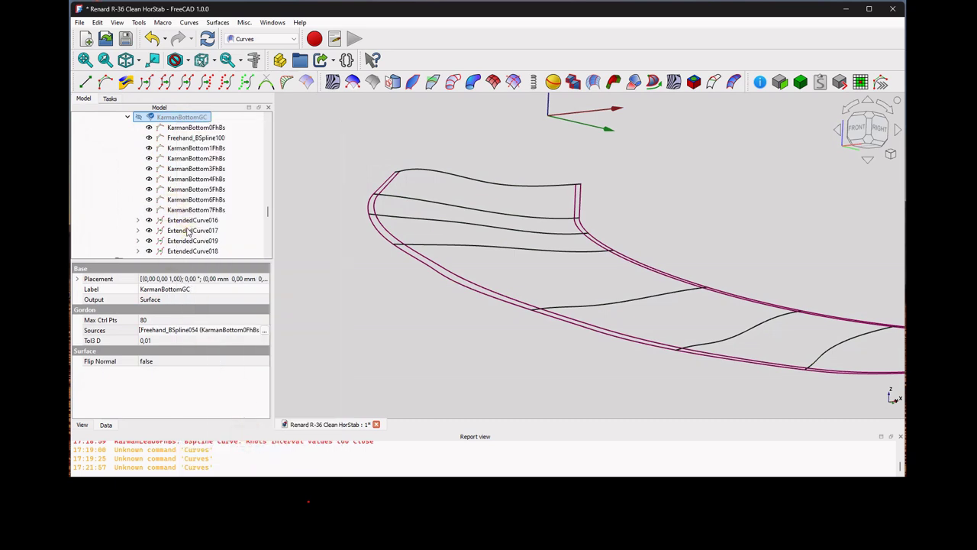
pyautogui.scroll(3, 188, 232)
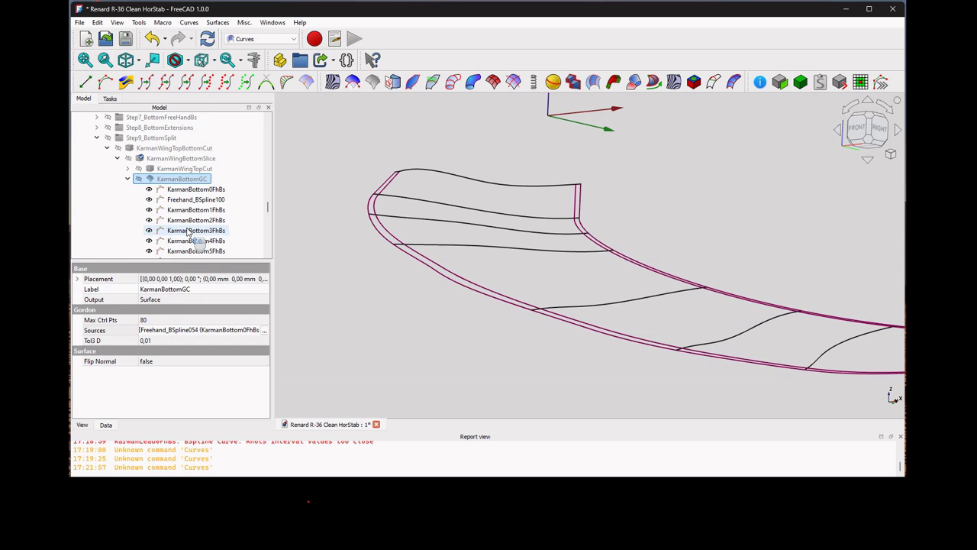
pyautogui.click(138, 169)
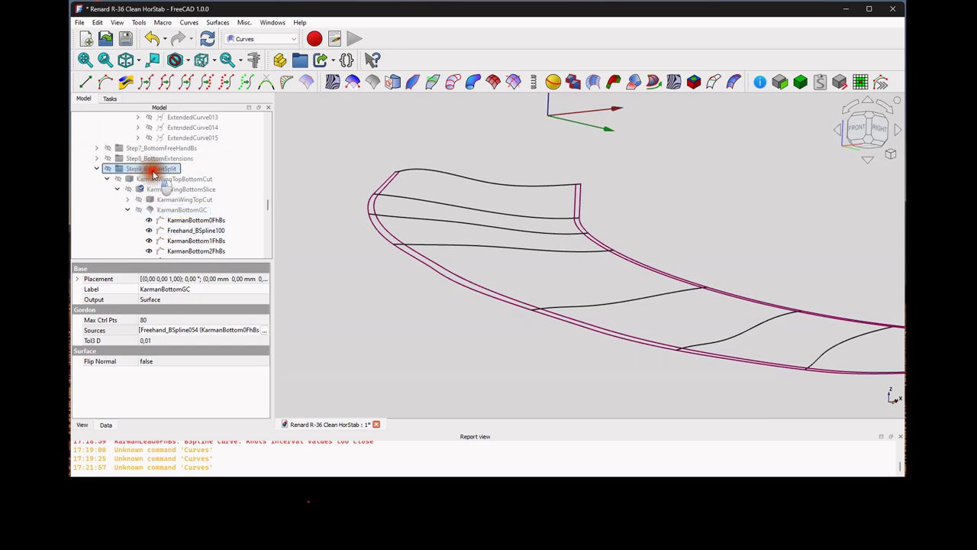
pyautogui.rightClick(149, 173)
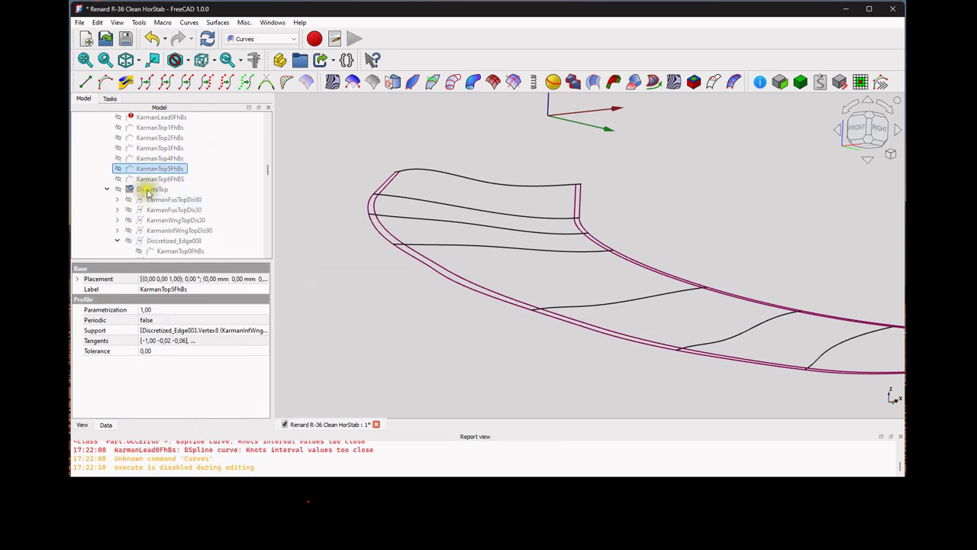
# Look through the model tree from DiscreteTop to InteriorGroup for features still marked for recompute.
pyautogui.click(151, 189)
pyautogui.scroll(-10, 149, 197)
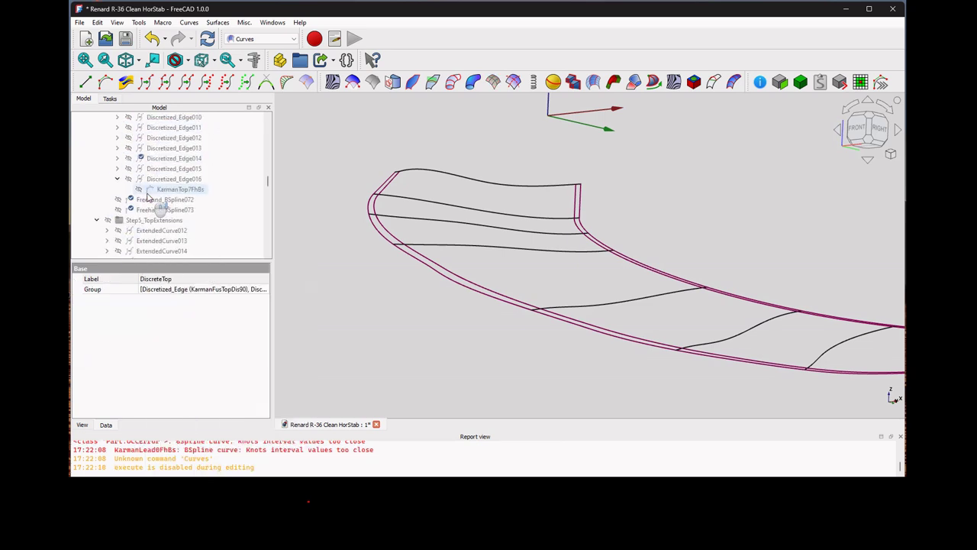
pyautogui.scroll(-10, 148, 197)
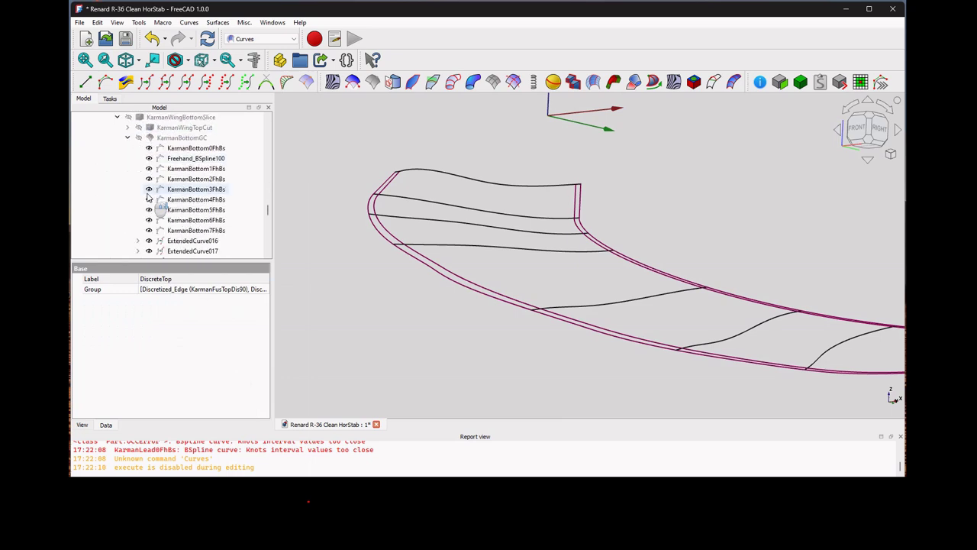
pyautogui.scroll(-10, 149, 198)
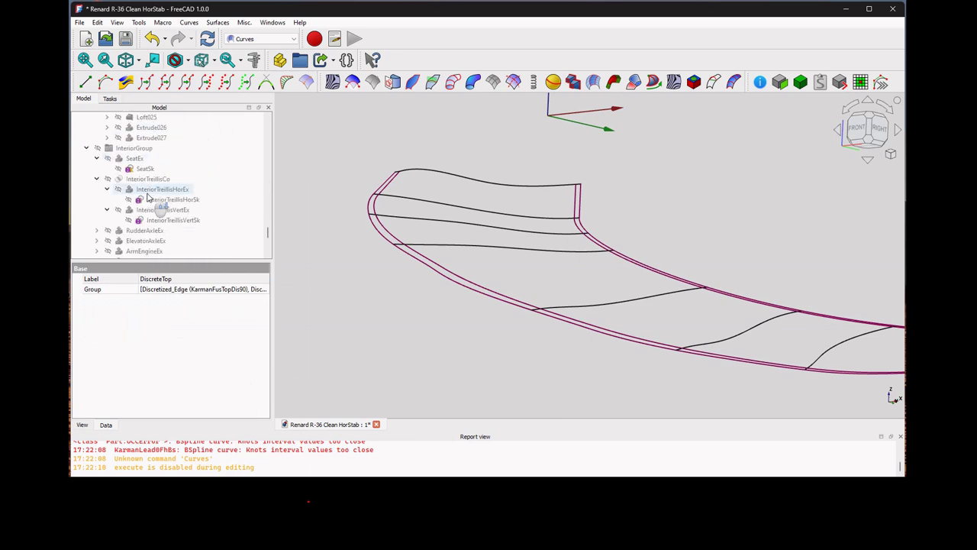
pyautogui.scroll(20, 149, 198)
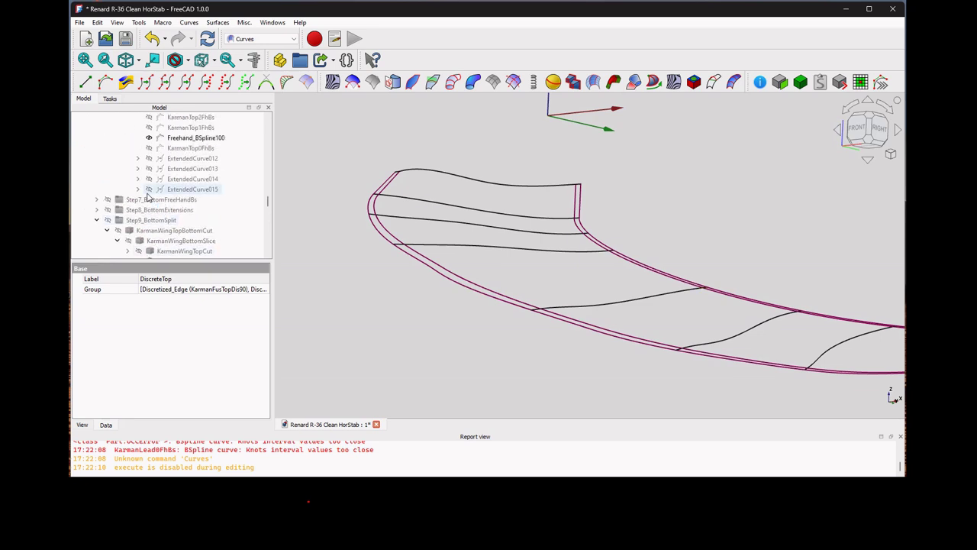
pyautogui.moveTo(192, 145); pyautogui.dragTo(183, 197)
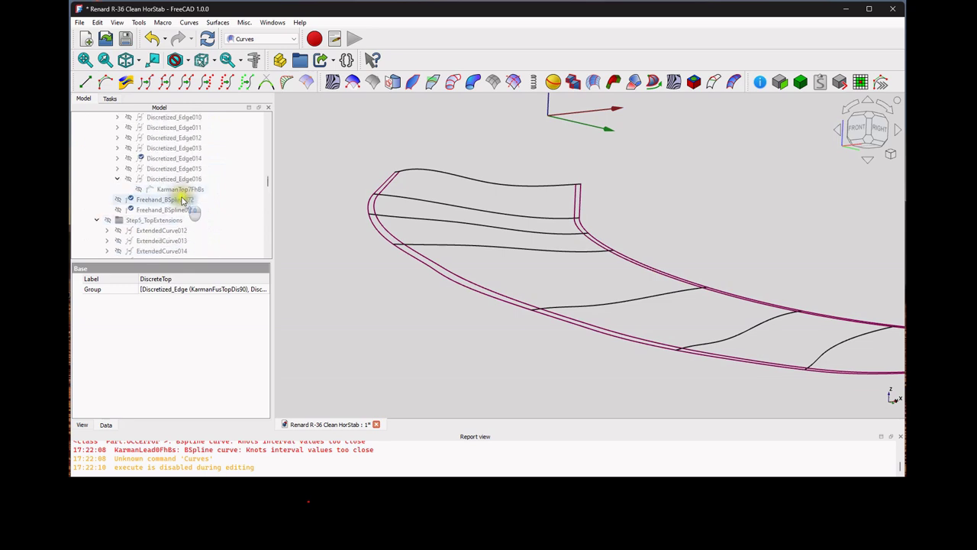
# Recompute Discretized_Edge014 in the DiscreteTop group, the discretization built on KarmanTop5FhBs.
pyautogui.click(155, 200)
pyautogui.click(118, 158)
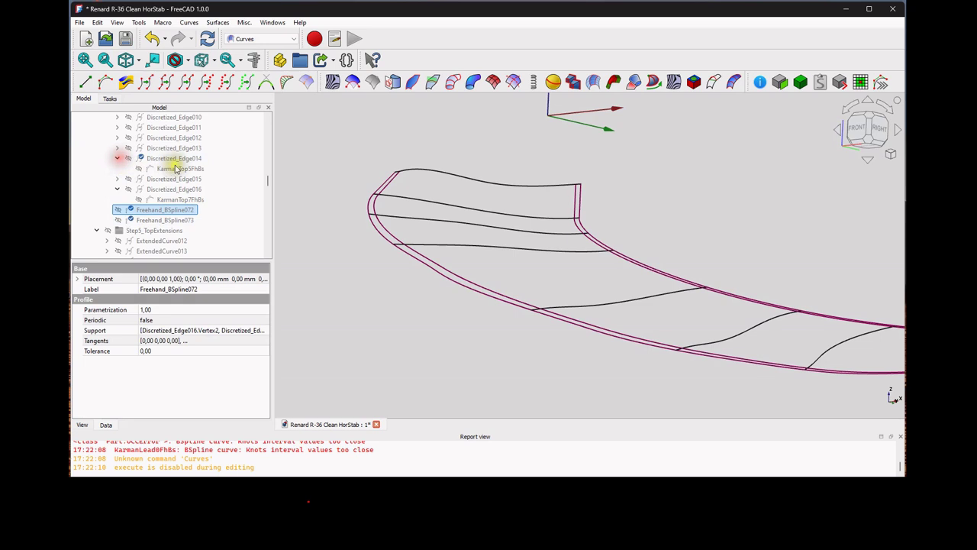
pyautogui.click(180, 169)
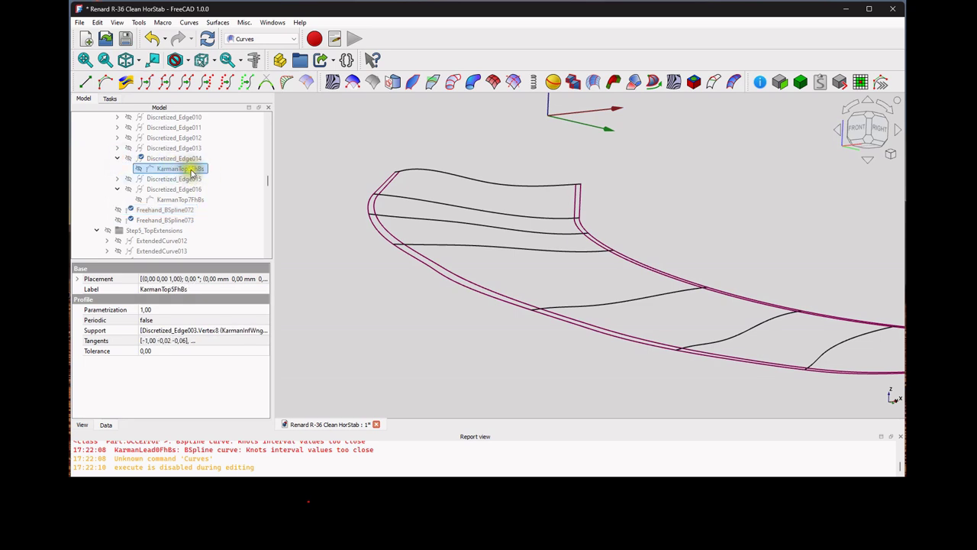
pyautogui.rightClick(185, 158)
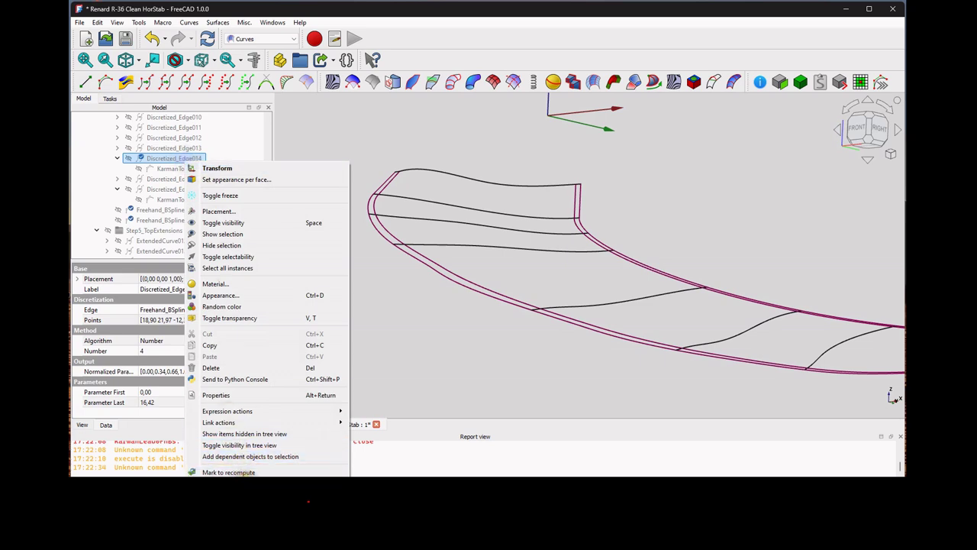
pyautogui.click(244, 480)
pyautogui.scroll(2, 165, 243)
pyautogui.scroll(-2, 166, 244)
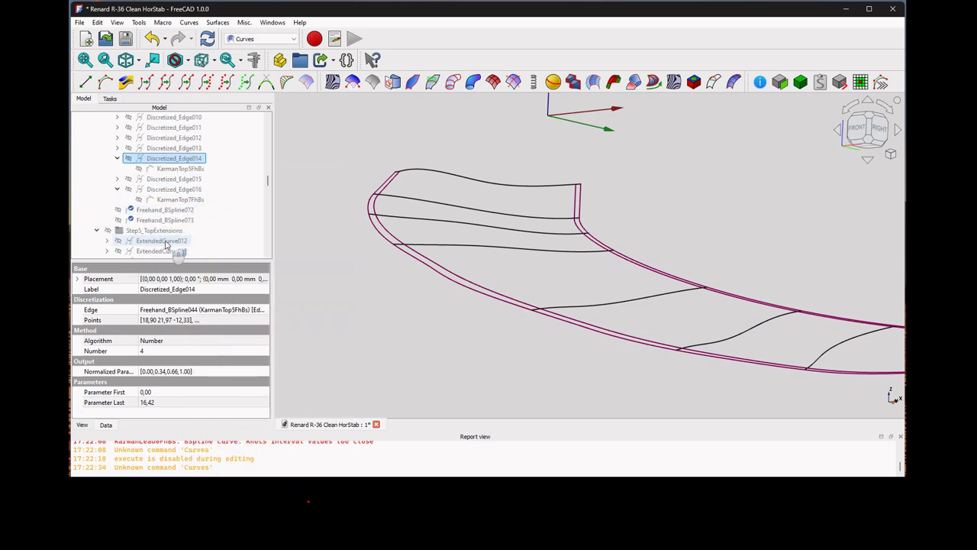
# Try to recompute Freehand_BSpline072 on its own.
pyautogui.click(164, 210)
pyautogui.rightClick(164, 210)
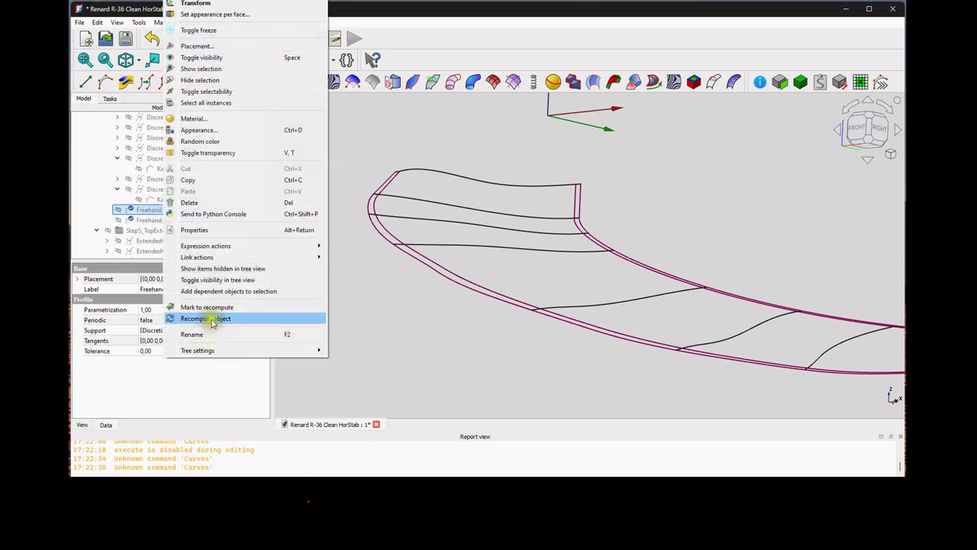
pyautogui.click(213, 319)
pyautogui.scroll(2, 161, 231)
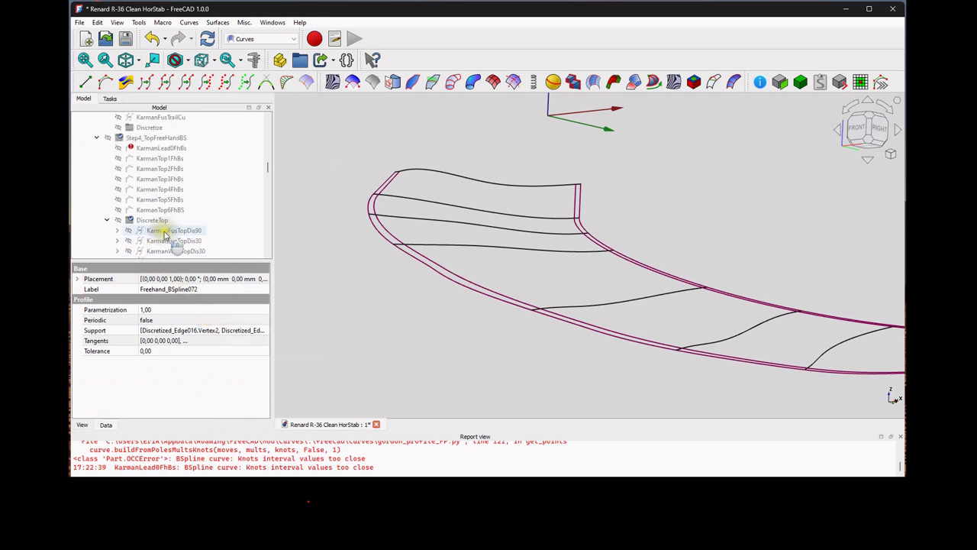
# Check which objects depend on KarmanLead0FhBs by starting its deletion, and decline the deletion.
pyautogui.scroll(-1, 155, 193)
pyautogui.click(152, 149)
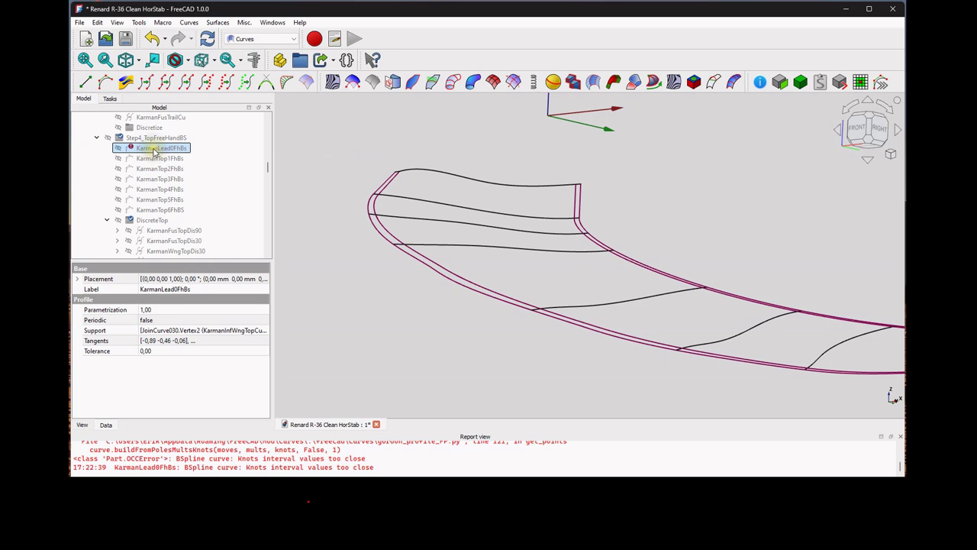
pyautogui.press('Delete')
pyautogui.click(553, 282)
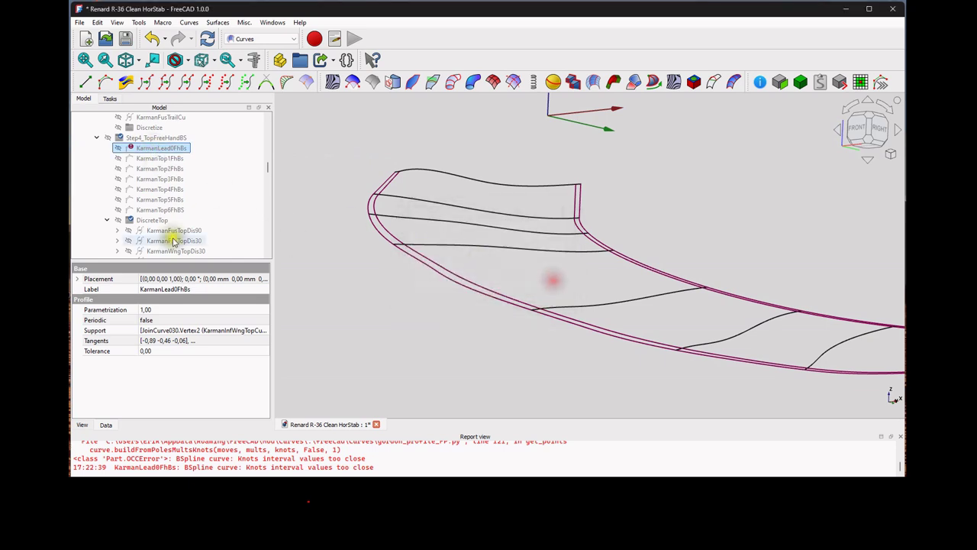
# Find the DiscreteTop edge built on KarmanLead0FhBs and check what references Discretized_Edge009 by starting its deletion, then decline.
pyautogui.scroll(-2, 154, 239)
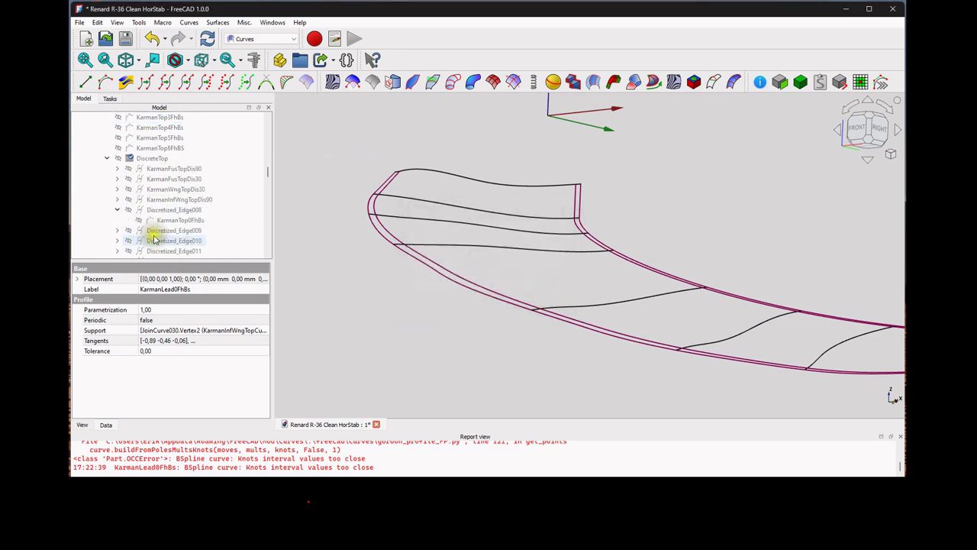
pyautogui.click(117, 210)
pyautogui.click(116, 220)
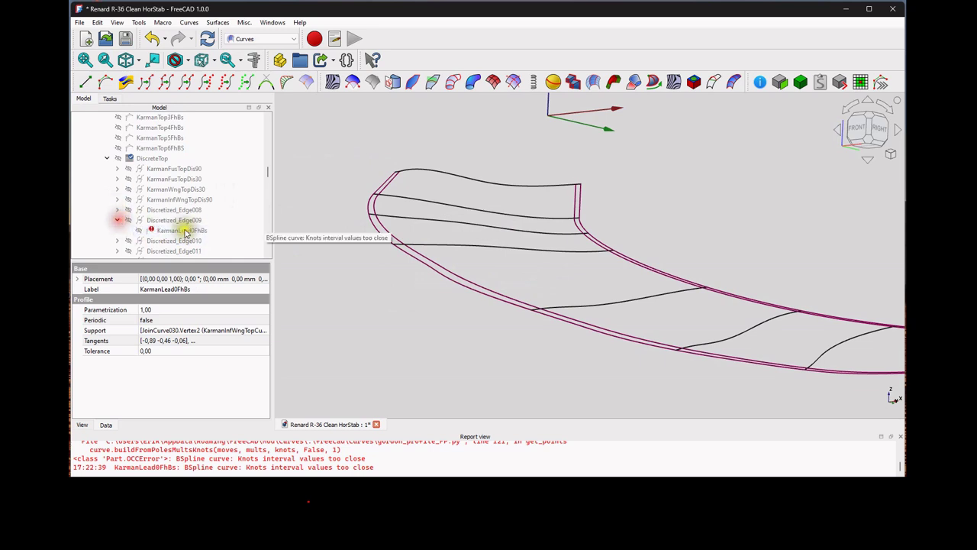
pyautogui.click(181, 220)
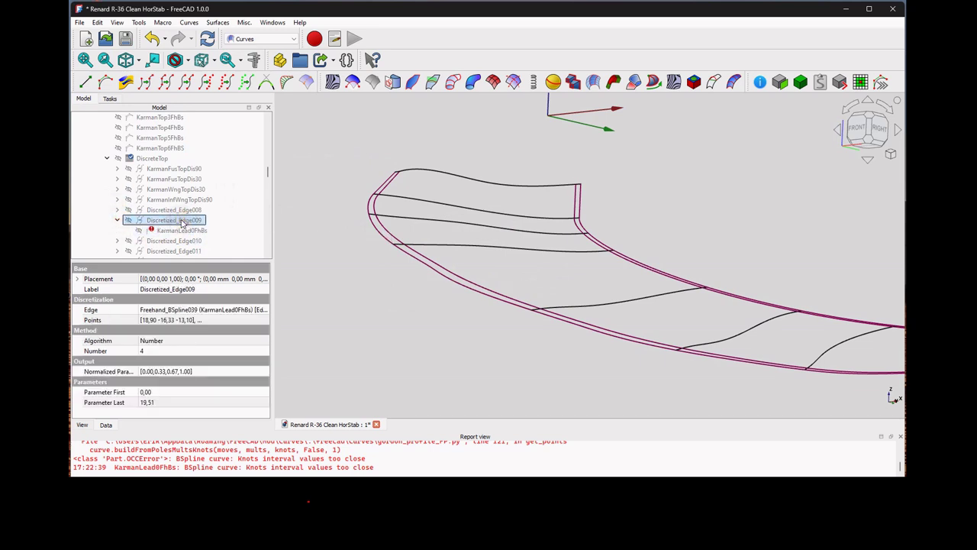
pyautogui.press('Delete')
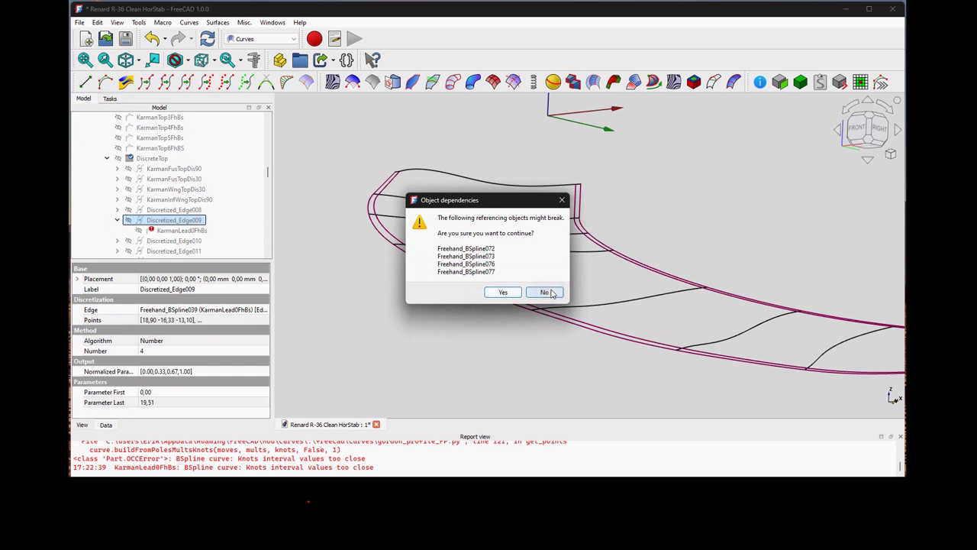
pyautogui.click(547, 293)
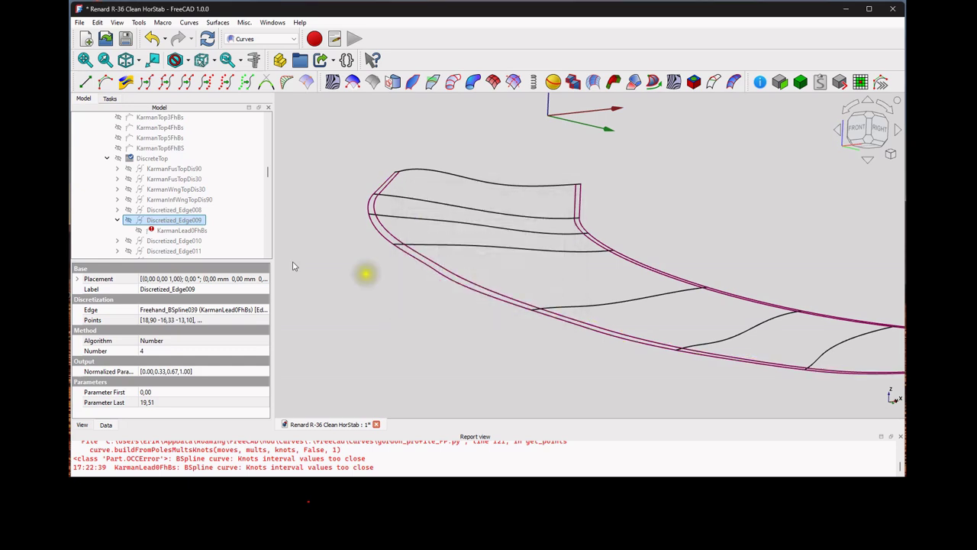
# Delete the Freehand_BSpline072 curve that references Discretized_Edge009 from the Step4_TopFreeHandBS group.
pyautogui.scroll(-4, 195, 228)
pyautogui.click(178, 210)
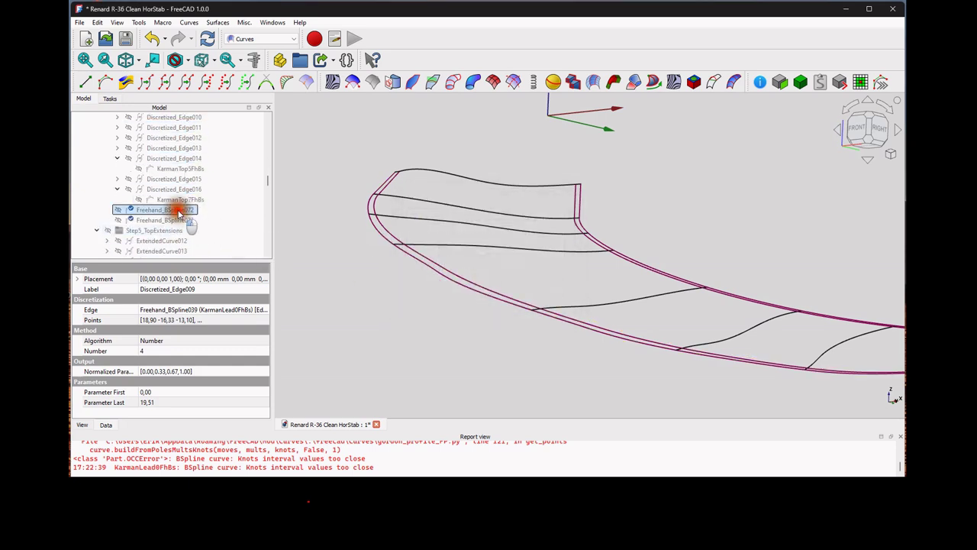
pyautogui.scroll(-5, 179, 215)
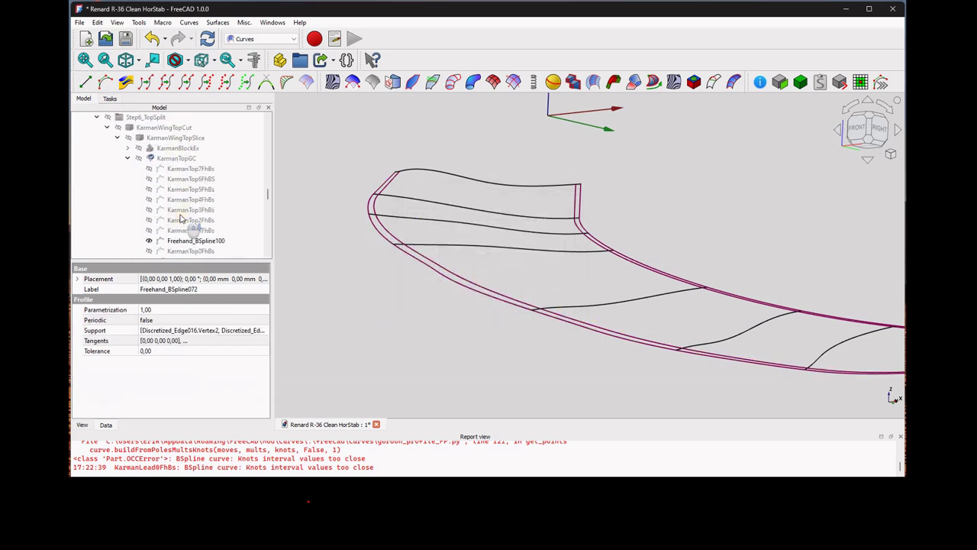
pyautogui.scroll(-10, 181, 219)
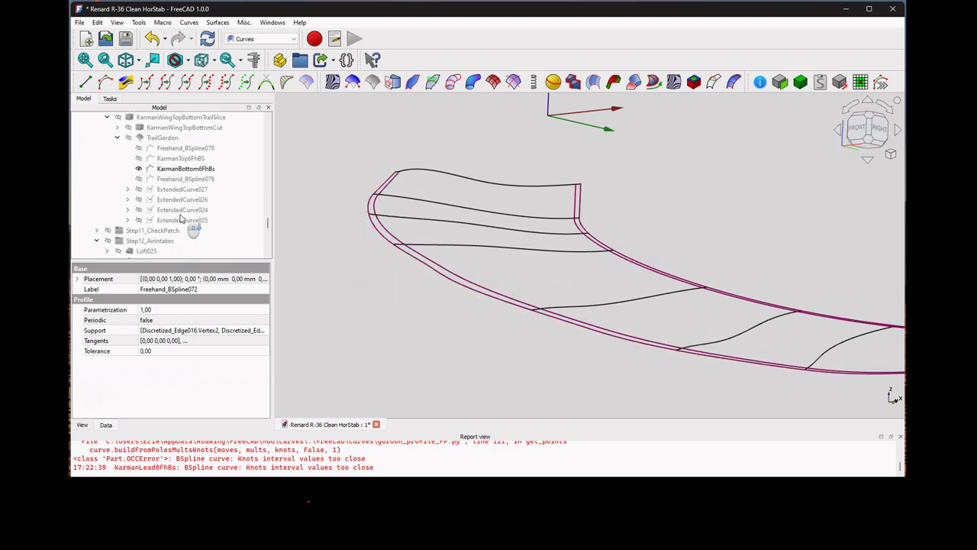
pyautogui.scroll(8, 182, 225)
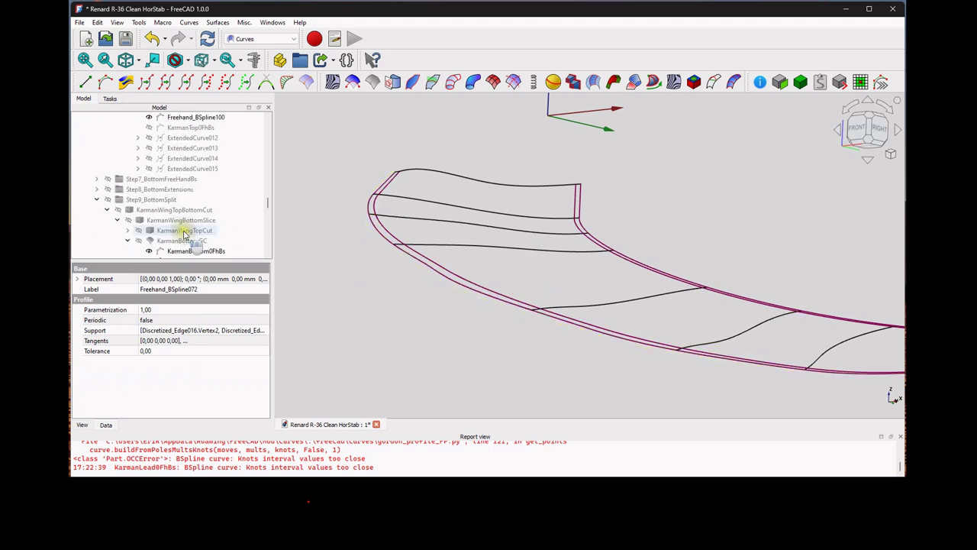
pyautogui.scroll(6, 183, 234)
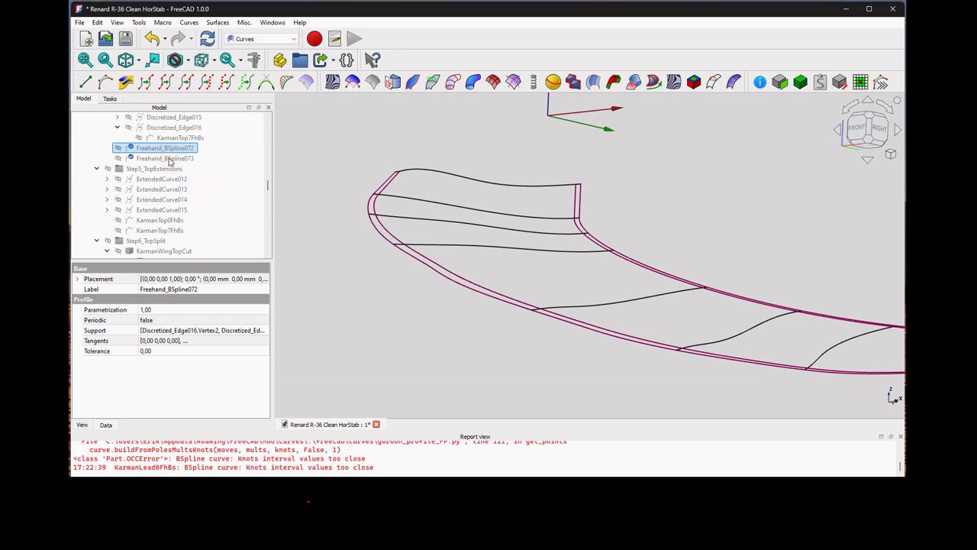
pyautogui.click(168, 158)
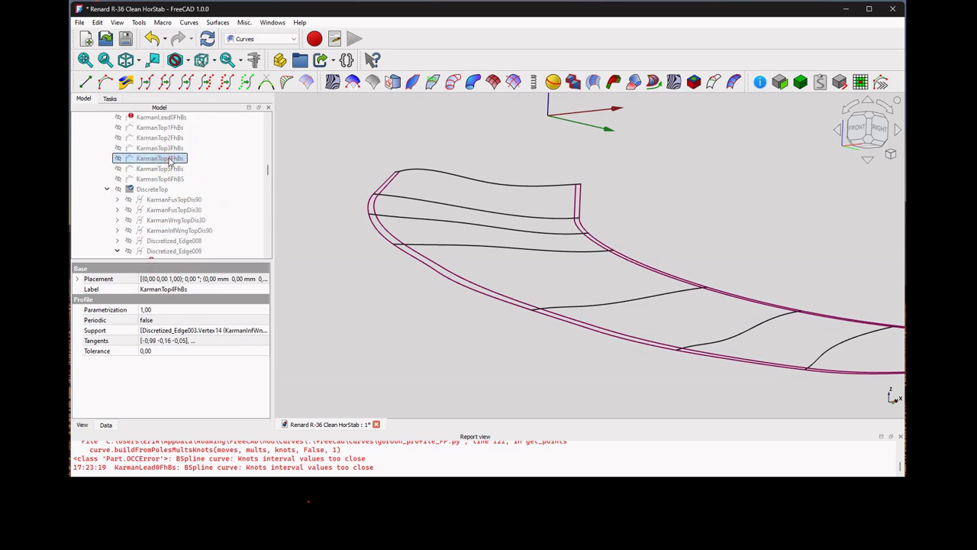
# Delete the Freehand_BSpline073 curve from the Step4_TopFreeHandBS group.
pyautogui.scroll(-3, 175, 211)
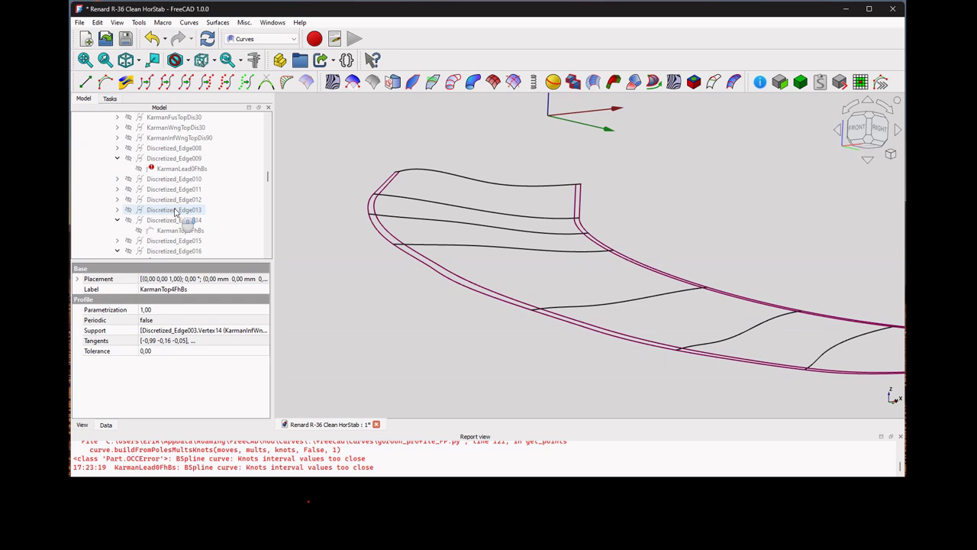
pyautogui.scroll(-2, 175, 211)
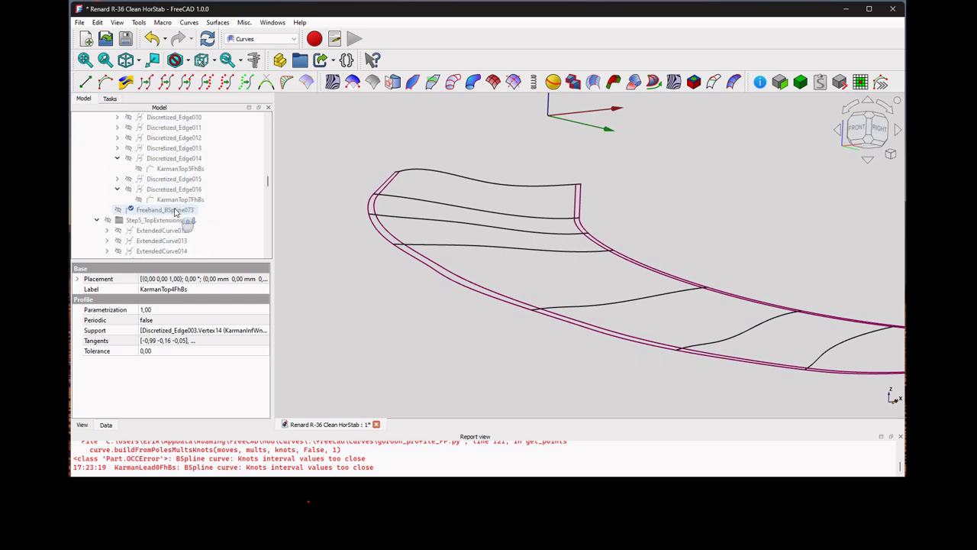
pyautogui.scroll(-1, 175, 212)
pyautogui.click(168, 180)
pyautogui.press('Delete')
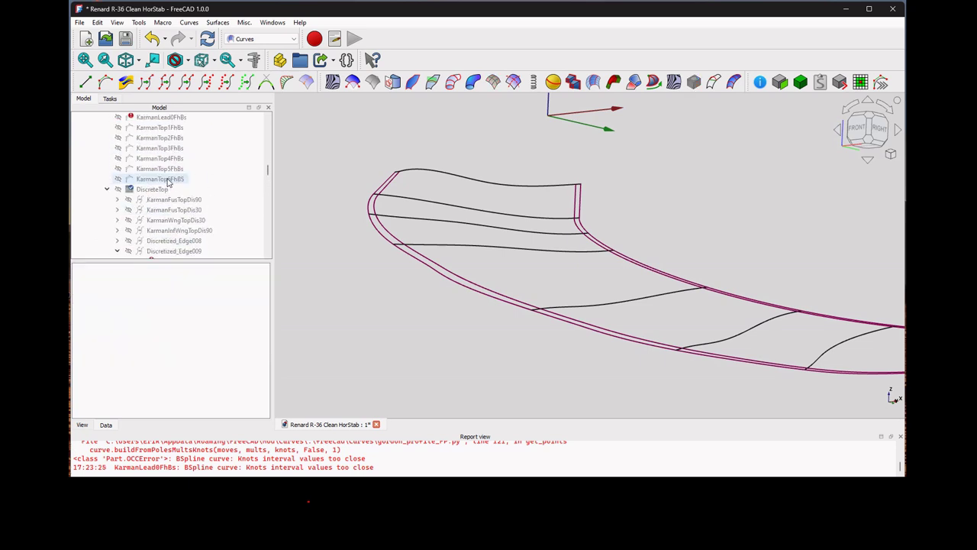
pyautogui.scroll(1, 182, 211)
# Look through the model tree, including Step7_BottomFreeHandBs, DiscreteBottom and Step8_BottomExtensions, for the remaining curves that reference Discretized_Edge009.
pyautogui.scroll(-4, 182, 211)
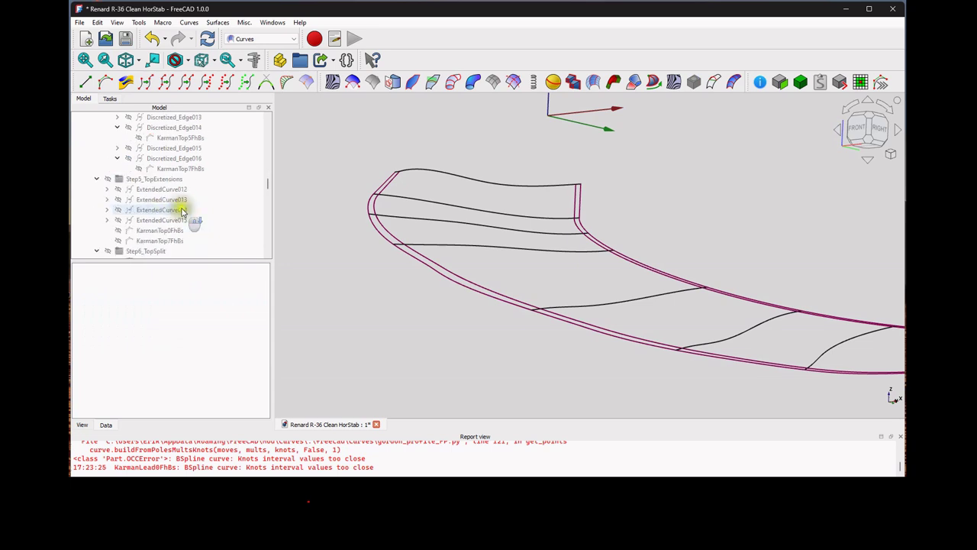
pyautogui.scroll(-5, 182, 212)
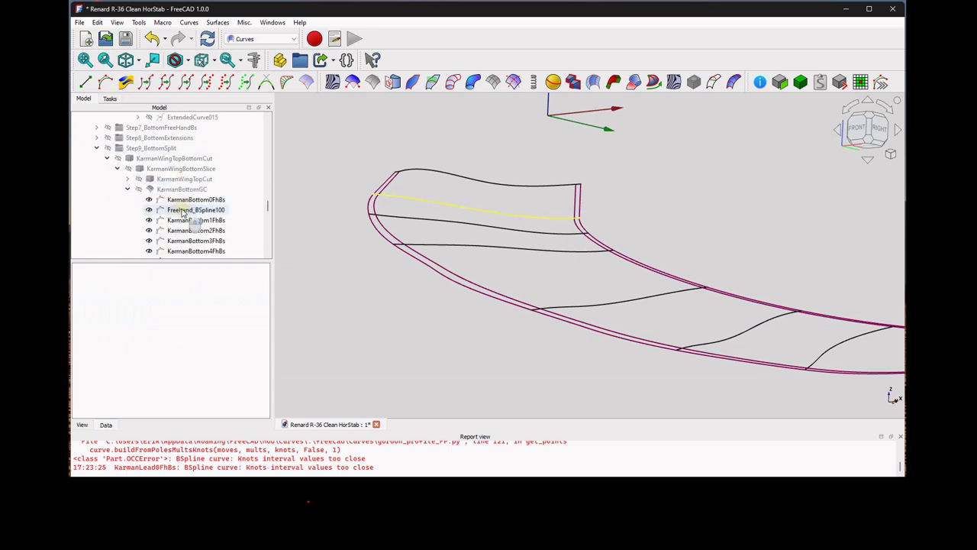
pyautogui.click(96, 137)
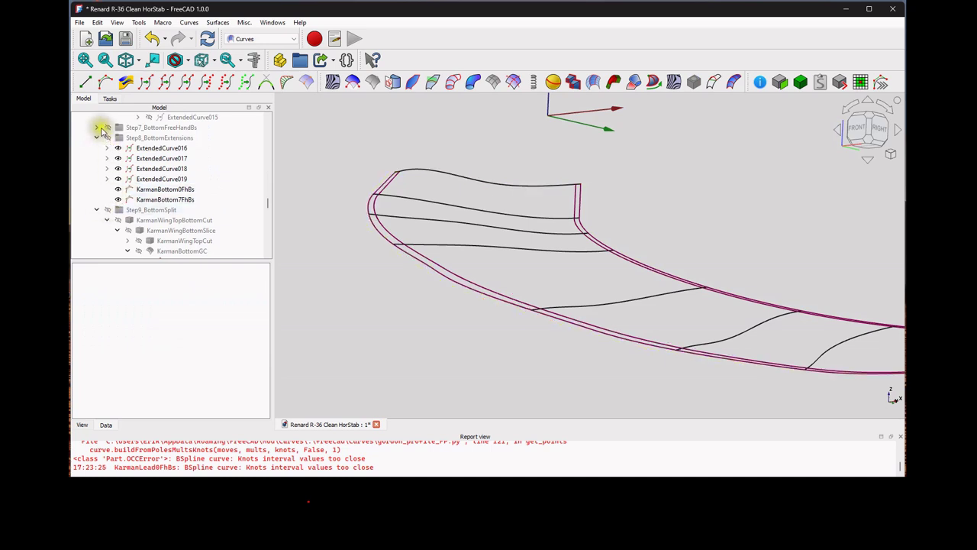
pyautogui.click(97, 128)
pyautogui.click(107, 200)
pyautogui.scroll(-8, 161, 198)
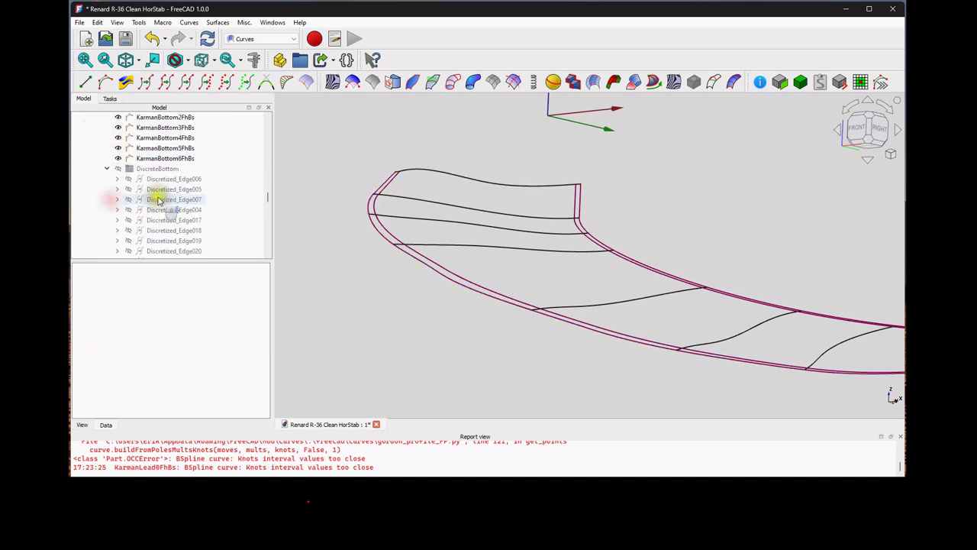
pyautogui.scroll(-7, 158, 200)
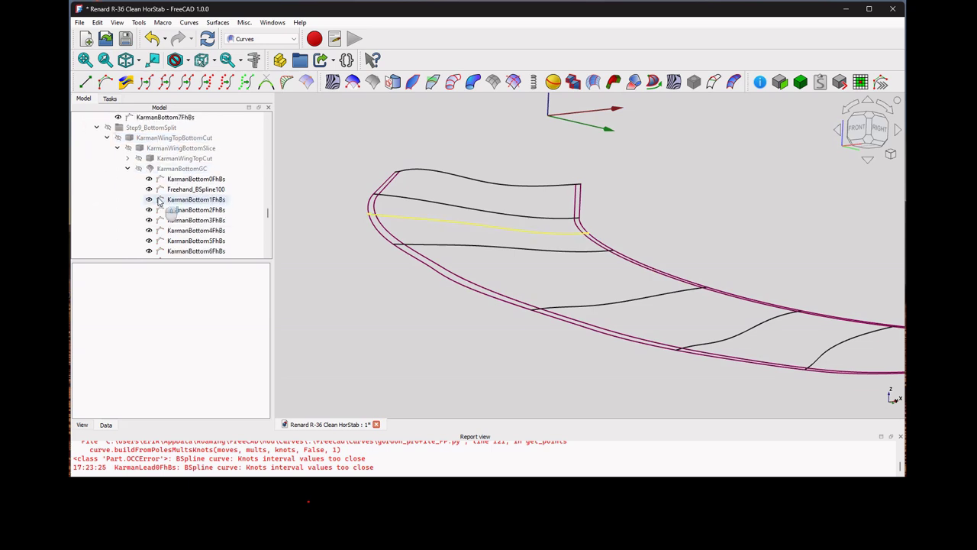
pyautogui.scroll(-10, 158, 200)
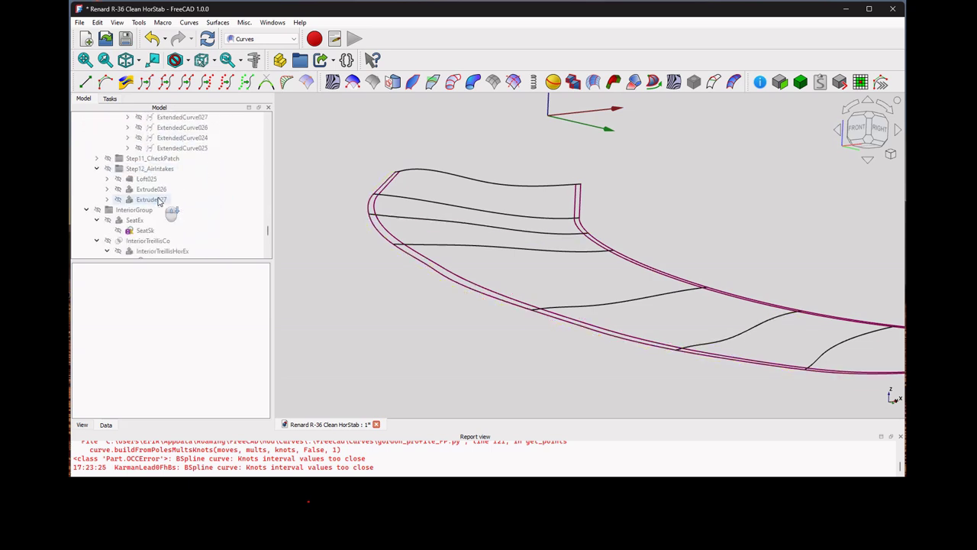
pyautogui.scroll(-4, 159, 201)
# Delete the Freehand_BSpline076 and Freehand_BSpline077 curves near the end of the model tree.
pyautogui.click(139, 220)
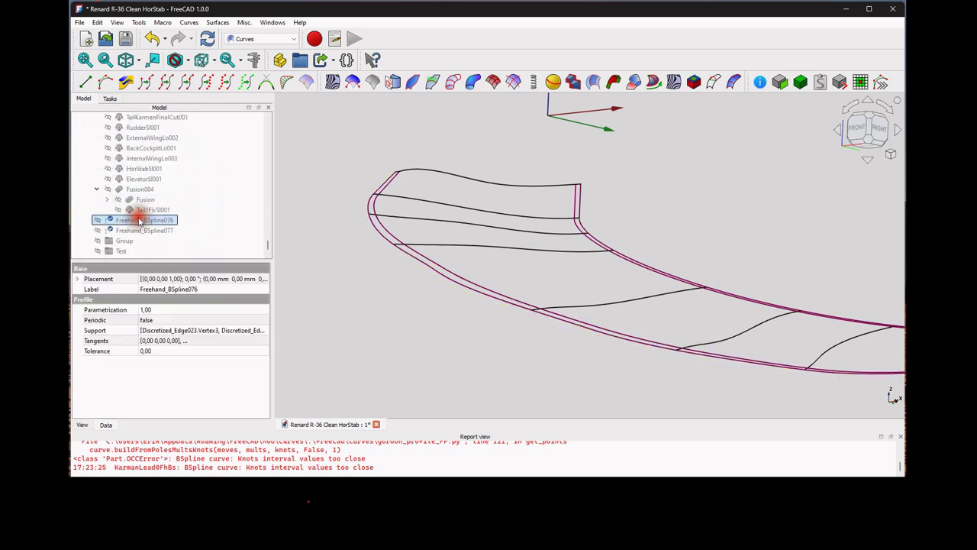
pyautogui.keyDown('ctrl'); pyautogui.click(140, 220); pyautogui.keyUp('ctrl')
pyautogui.scroll(18, 141, 229)
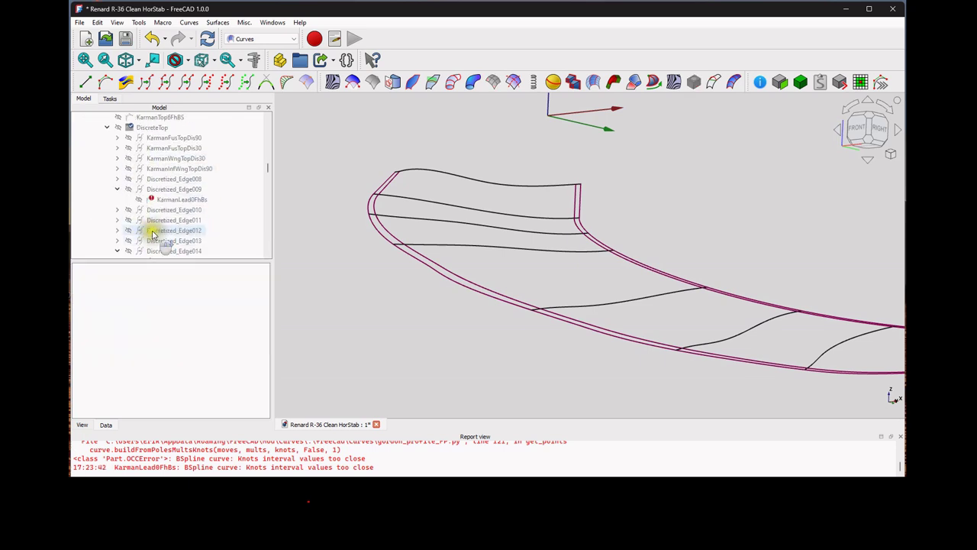
pyautogui.scroll(-20, 141, 246)
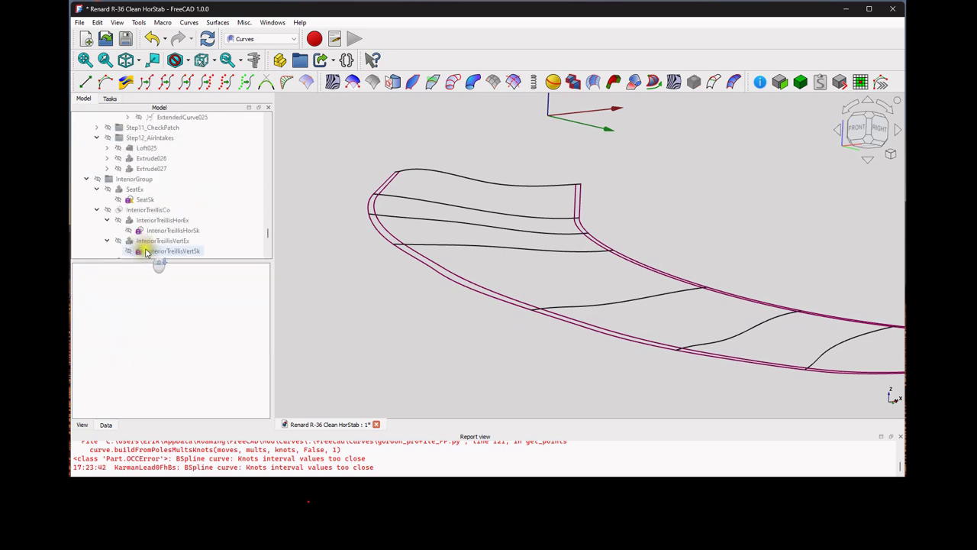
pyautogui.click(134, 230)
pyautogui.keyDown('ctrl'); pyautogui.click(134, 230); pyautogui.keyUp('ctrl')
pyautogui.scroll(8, 152, 229)
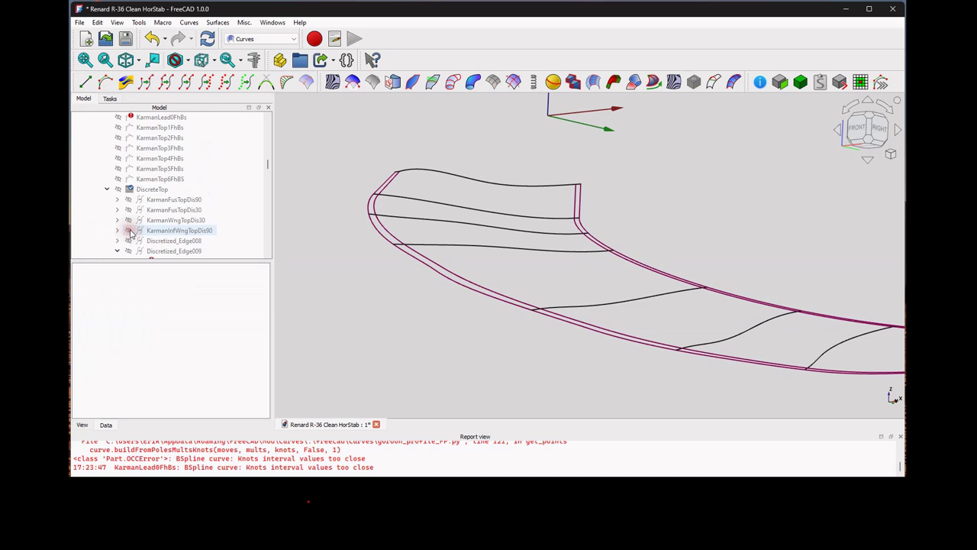
# Delete Discretized_Edge009 from the DiscreteTop group and the failing KarmanLead0FhBs curve from Step4_TopFreeHandBS.
pyautogui.moveTo(173, 245)
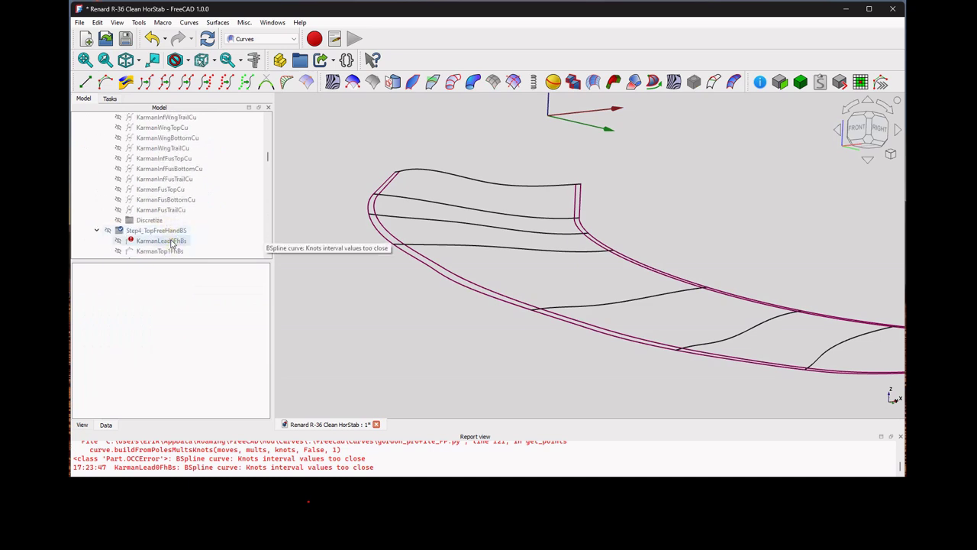
pyautogui.click(173, 243)
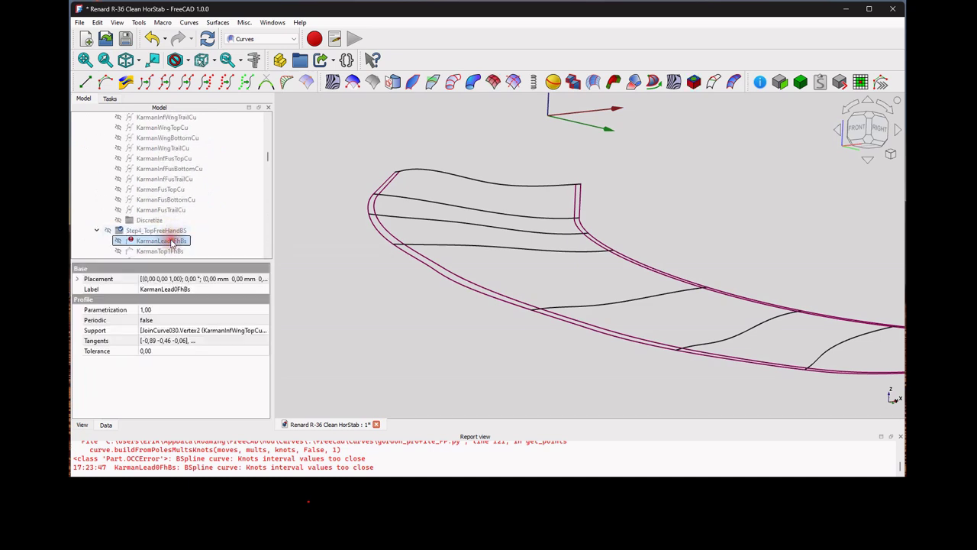
pyautogui.scroll(-5, 172, 243)
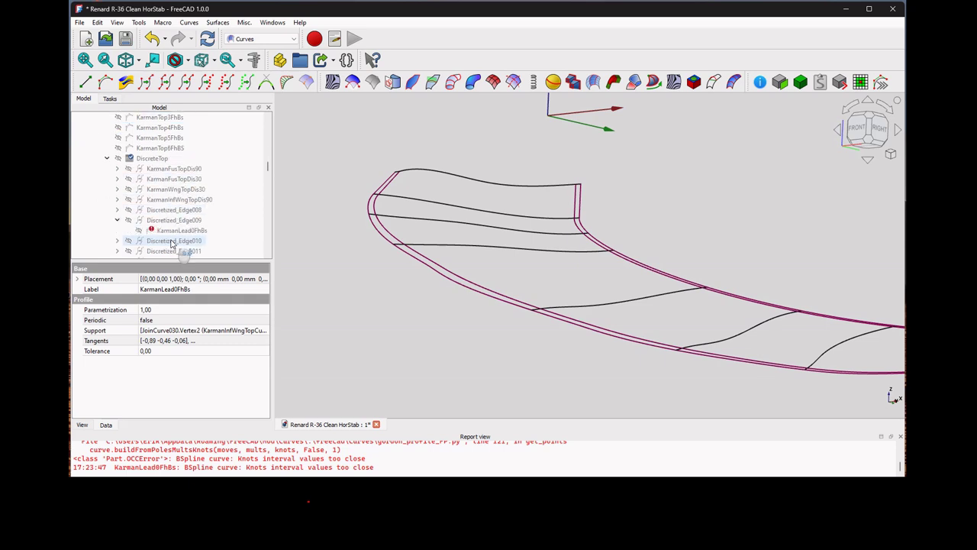
pyautogui.click(169, 220)
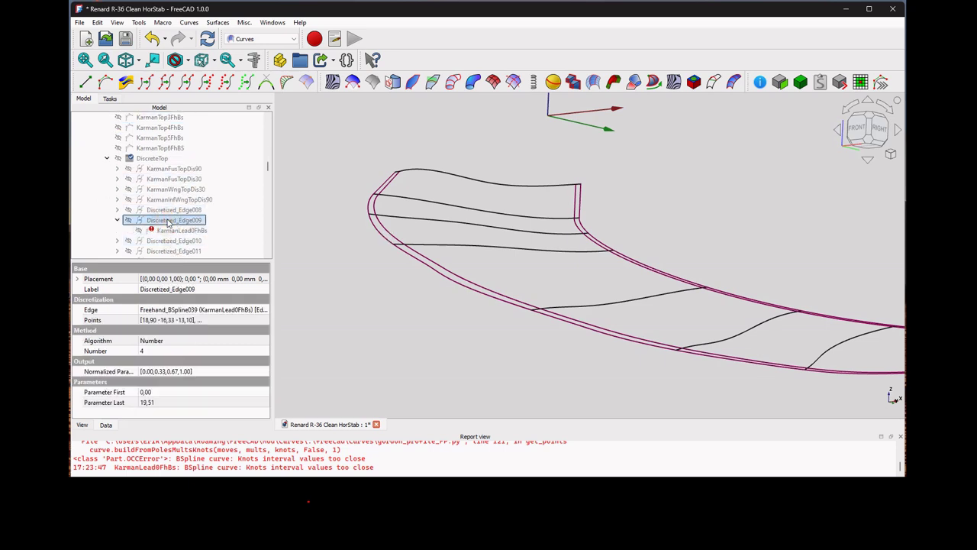
pyautogui.press('Delete')
pyautogui.scroll(1, 160, 130)
pyautogui.click(158, 118)
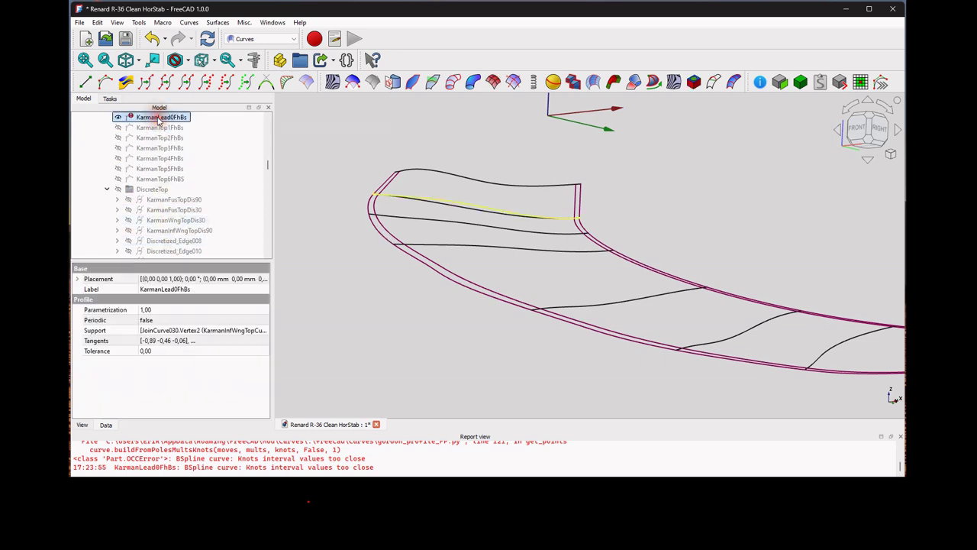
pyautogui.press('Delete')
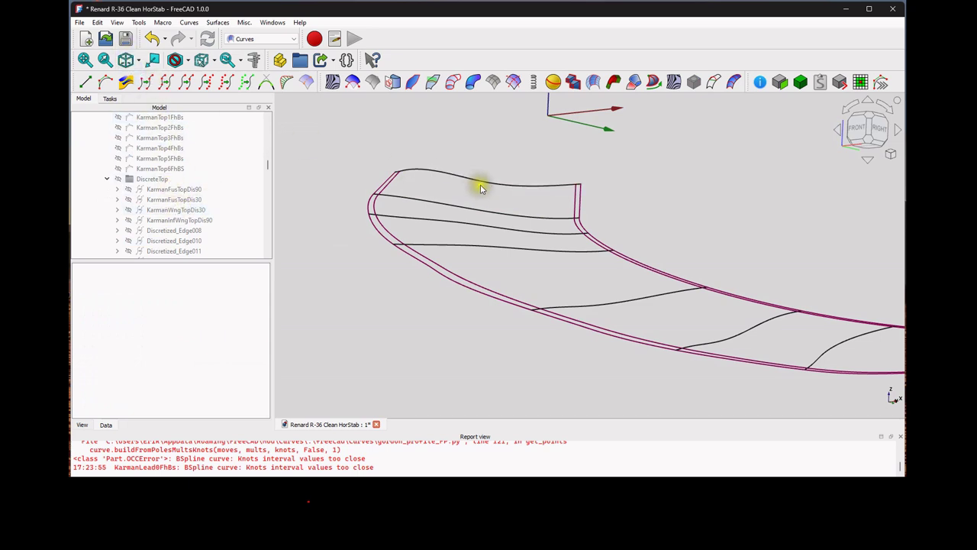
# Hide Freehand_BSpline100 and the curves KarmanBottom1FhBs through KarmanBottom6FhBs in Step7_BottomFreeHandBs.
pyautogui.scroll(-3, 190, 200)
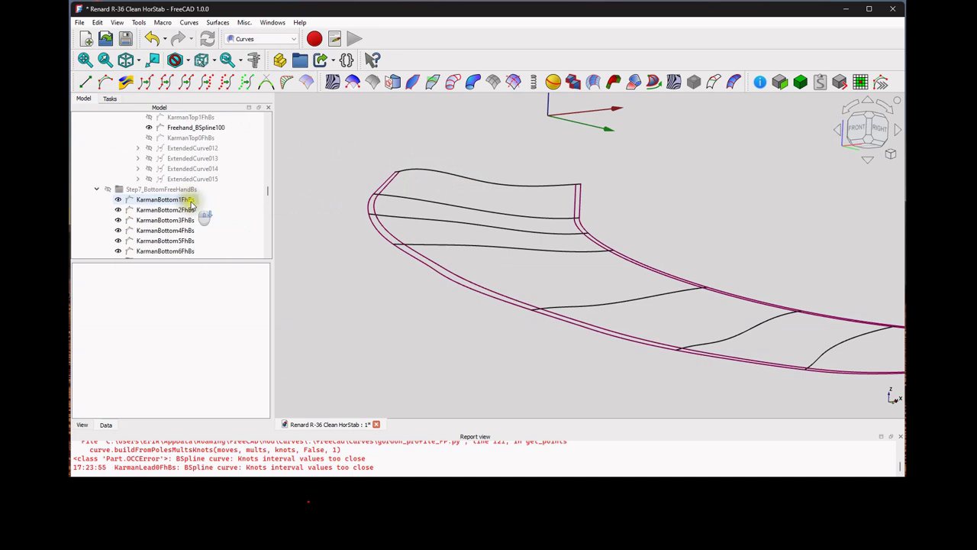
pyautogui.click(197, 128)
pyautogui.click(175, 198)
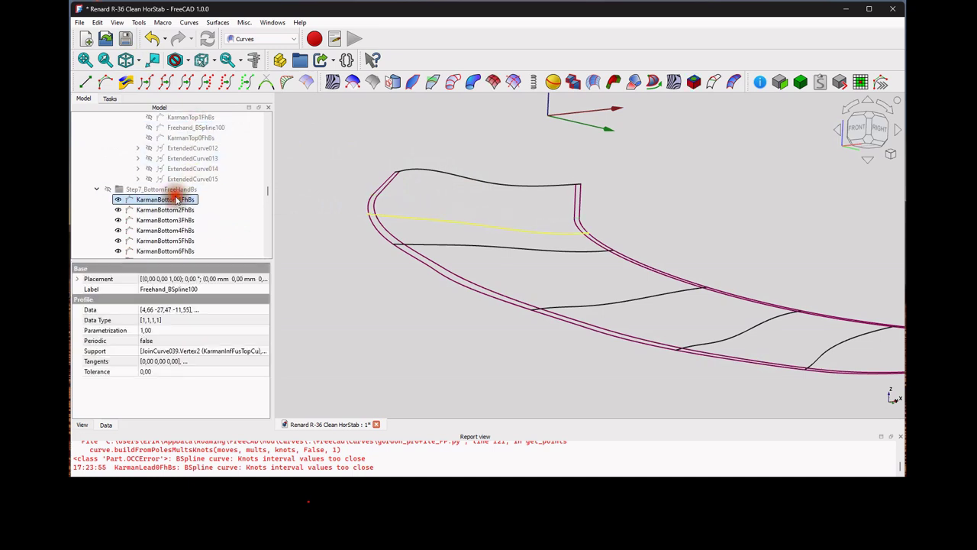
pyautogui.scroll(-5, 183, 206)
pyautogui.scroll(-4, 176, 200)
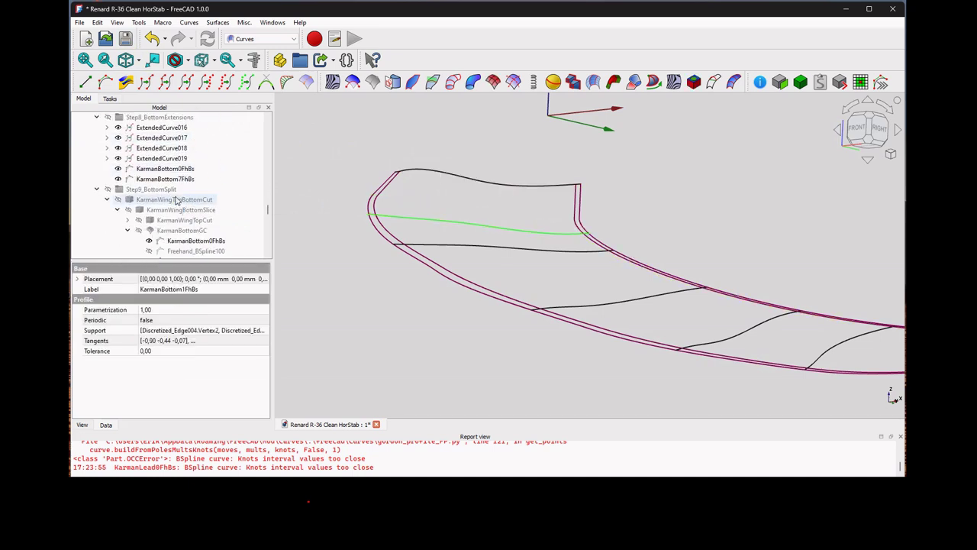
pyautogui.scroll(4, 181, 200)
pyautogui.keyDown('shift'); pyautogui.click(167, 159); pyautogui.keyUp('shift')
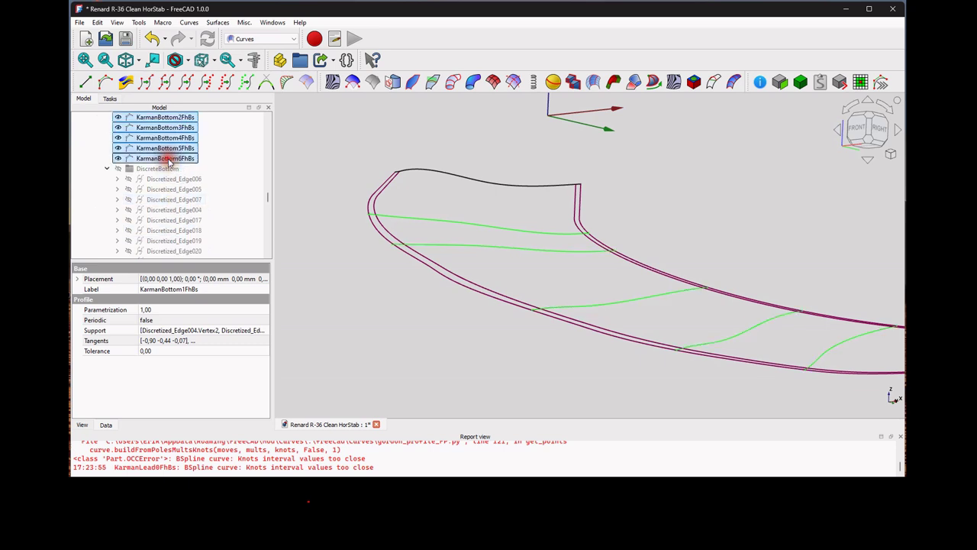
pyautogui.scroll(-5, 165, 191)
# Hide ExtendedCurve016 through ExtendedCurve019, KarmanBottom0FhBs and KarmanBottom7FhBs in the Step8_BottomExtensions group.
pyautogui.click(162, 188)
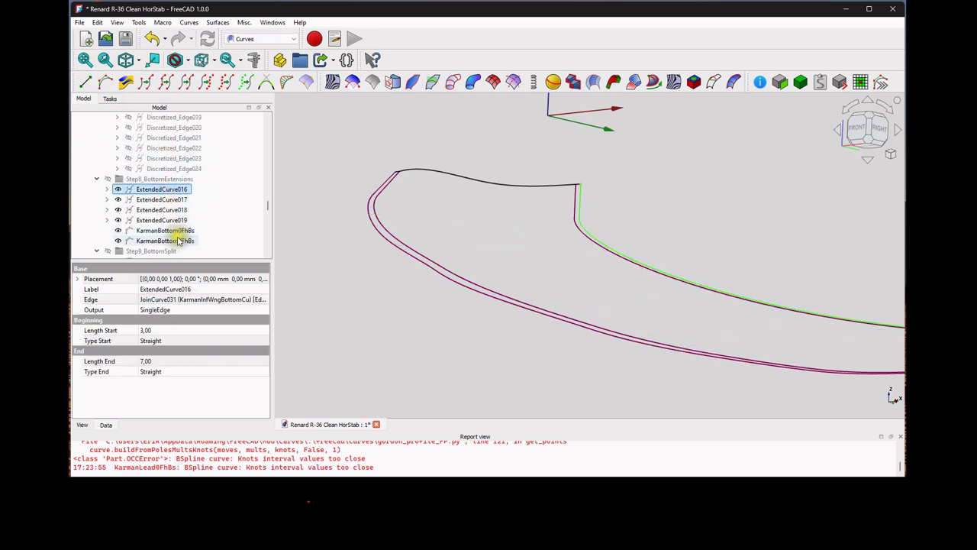
pyautogui.keyDown('shift'); pyautogui.click(179, 241); pyautogui.keyUp('shift')
pyautogui.press('space')
pyautogui.scroll(-5, 180, 240)
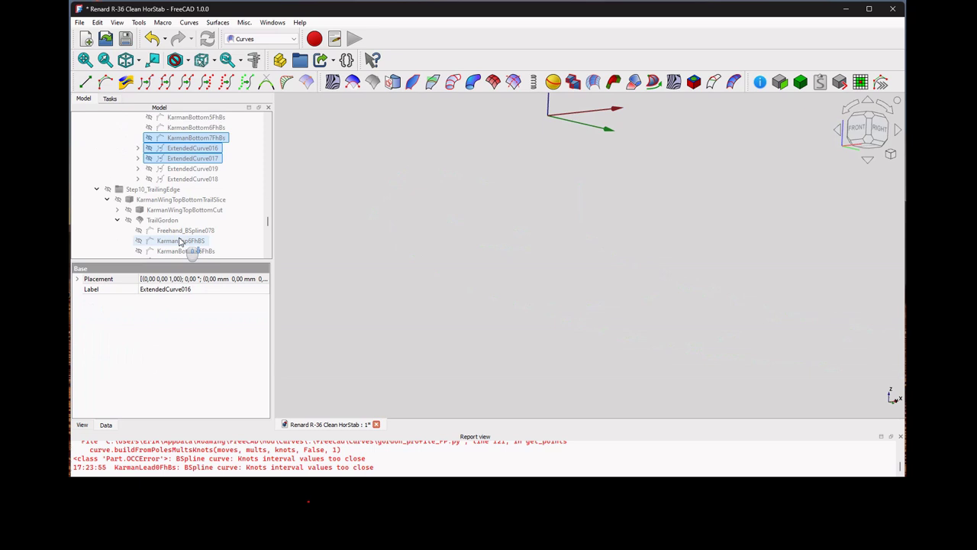
# Set the 3D view to isometric and clear the messages in the report view.
pyautogui.scroll(-5, 180, 183)
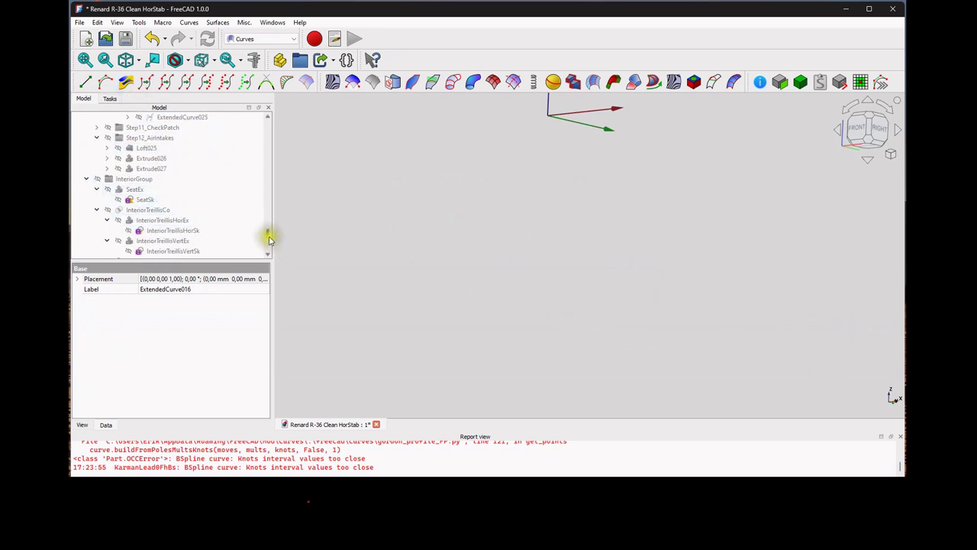
pyautogui.moveTo(269, 239); pyautogui.dragTo(266, 100)
pyautogui.click(125, 60)
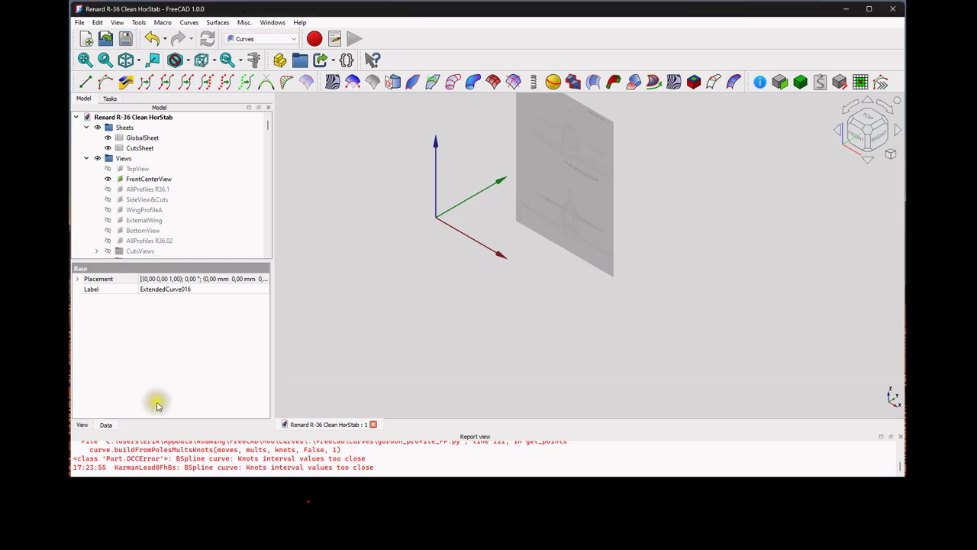
pyautogui.rightClick(248, 456)
pyautogui.click(286, 475)
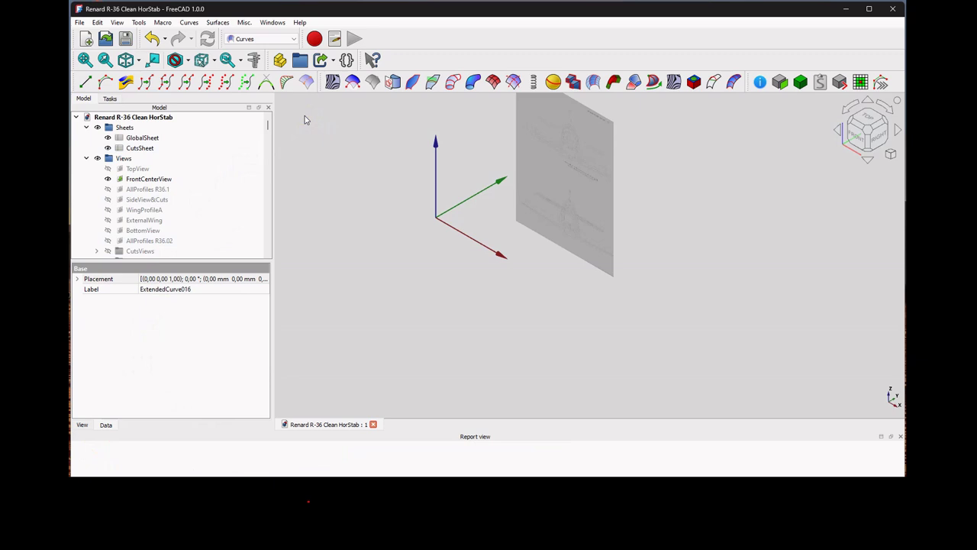
# Show the AllExternalShapes group to check the complete aircraft shape and hide the group again.
pyautogui.scroll(-9, 185, 207)
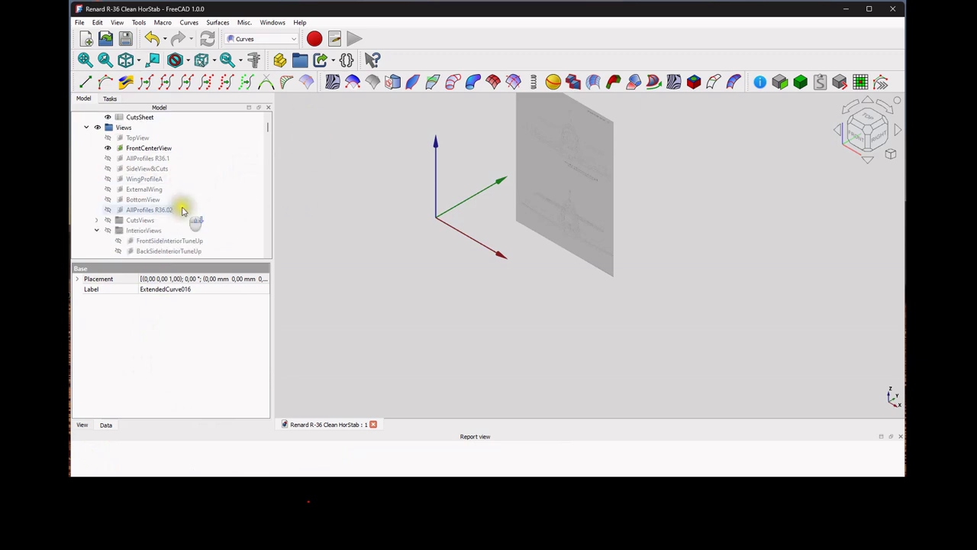
pyautogui.scroll(-8, 183, 212)
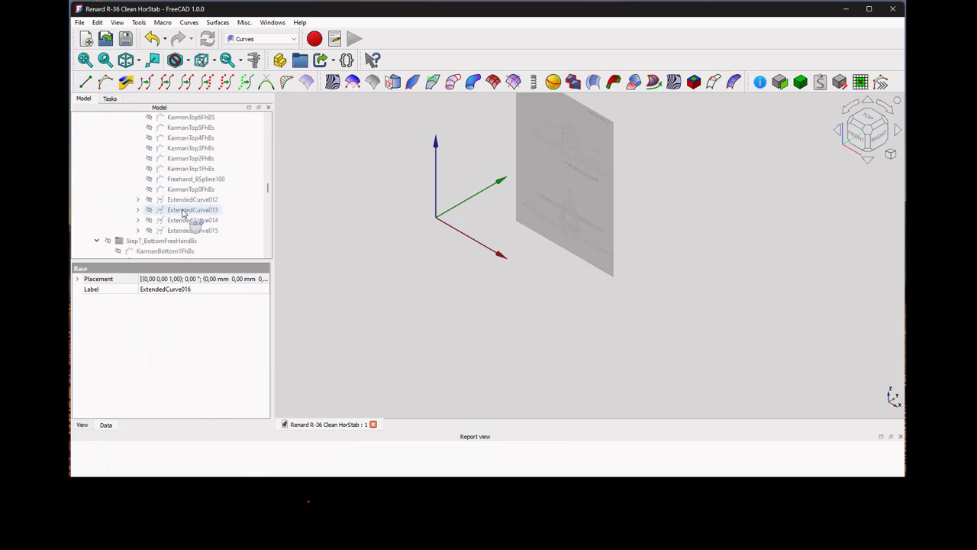
pyautogui.scroll(-10, 184, 214)
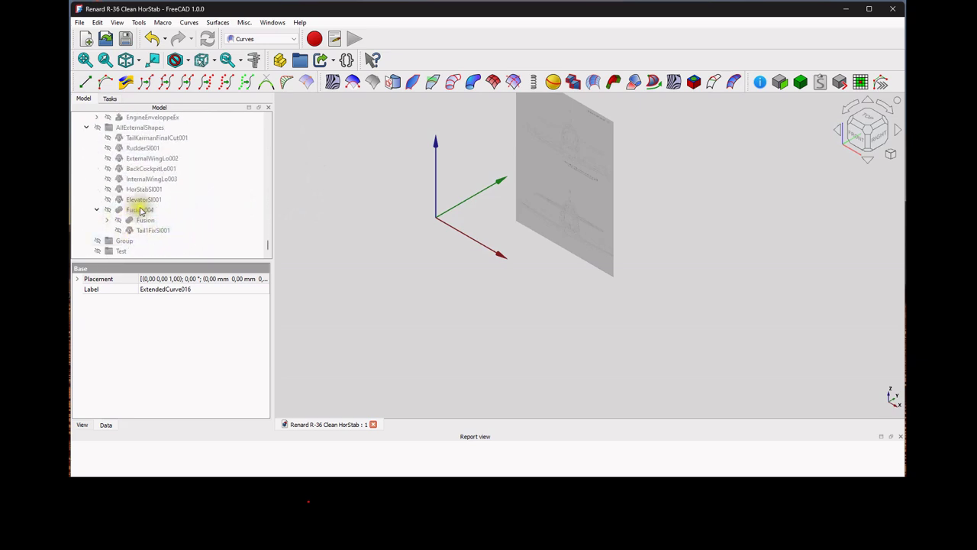
pyautogui.click(142, 128)
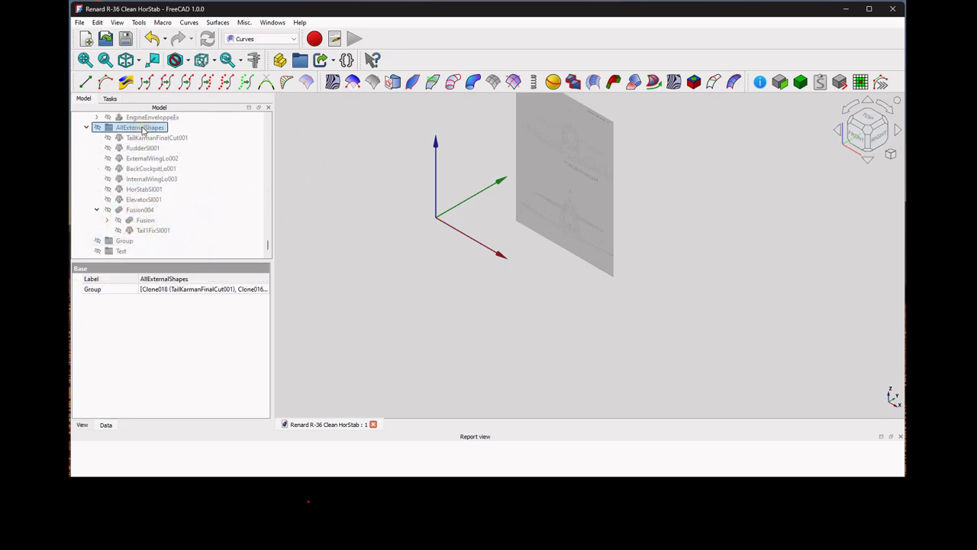
pyautogui.rightClick(142, 128)
pyautogui.click(195, 425)
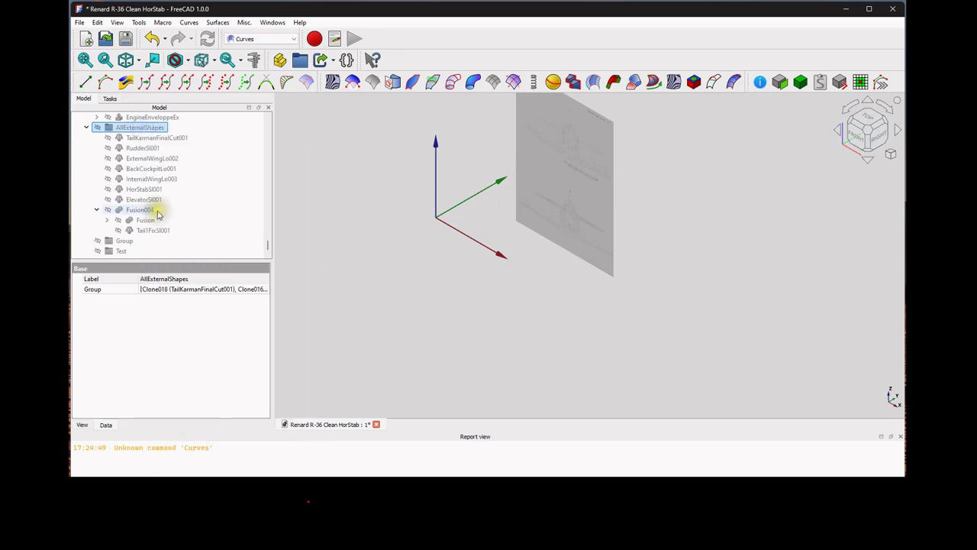
pyautogui.click(146, 127)
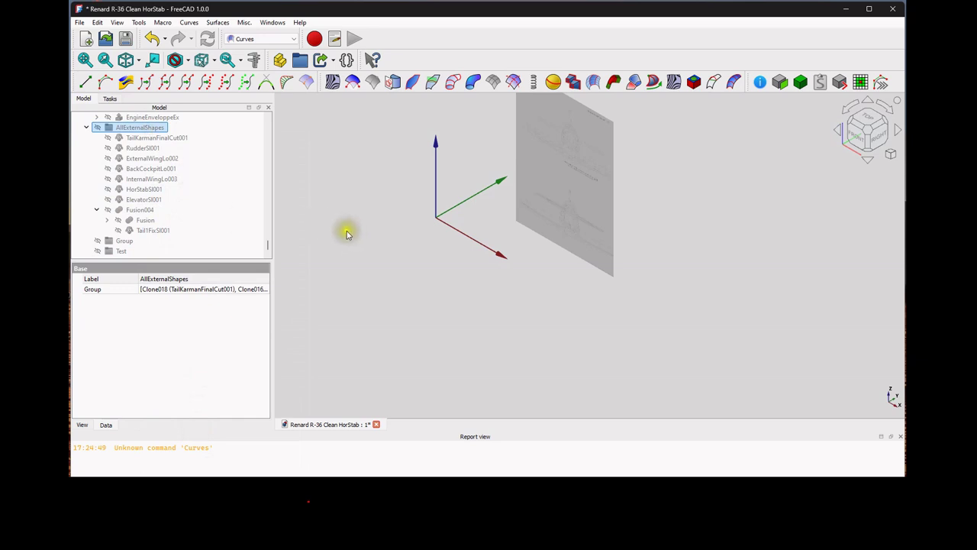
pyautogui.press('space')
pyautogui.click(345, 279)
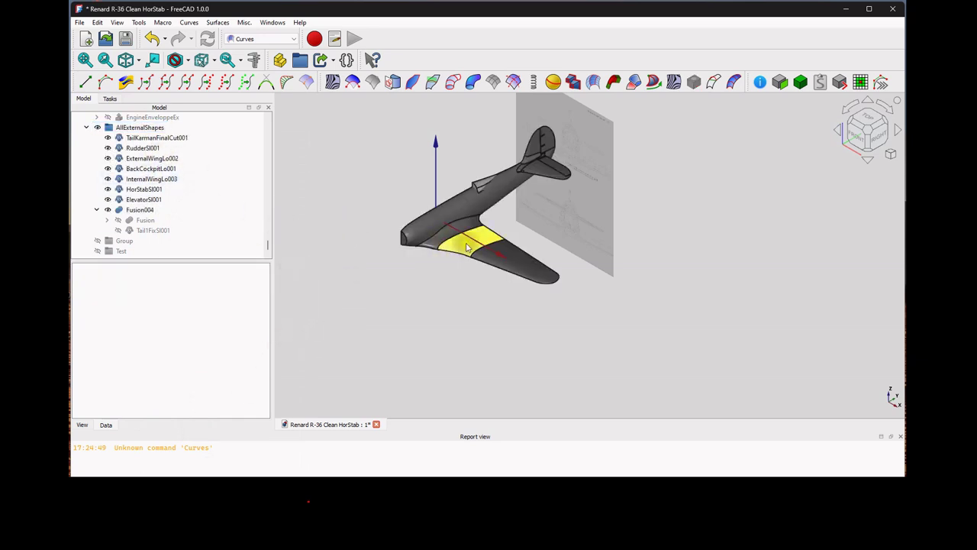
pyautogui.click(139, 128)
pyautogui.press('space')
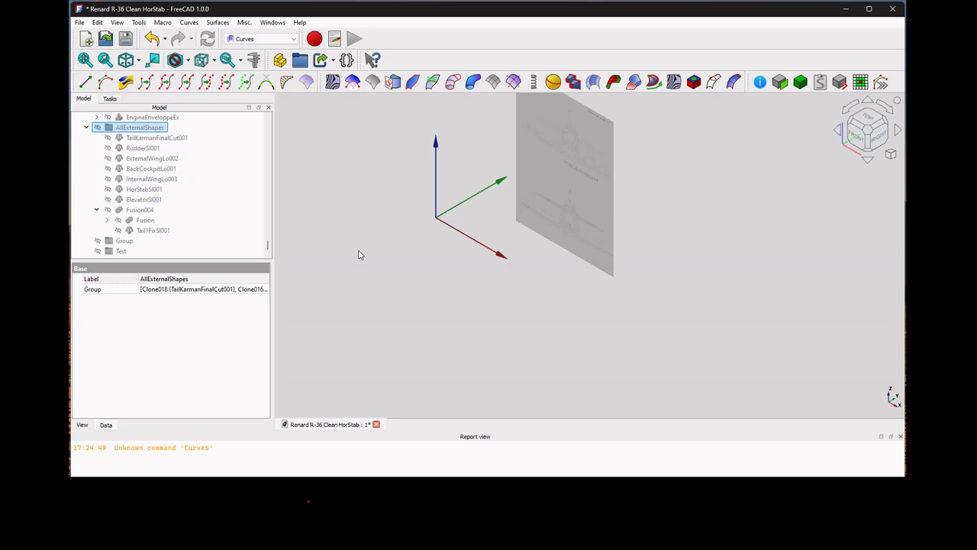
# Close the Renard R-36 Clean HorStab document, saving its changes.
pyautogui.moveTo(267, 244); pyautogui.dragTo(277, 99)
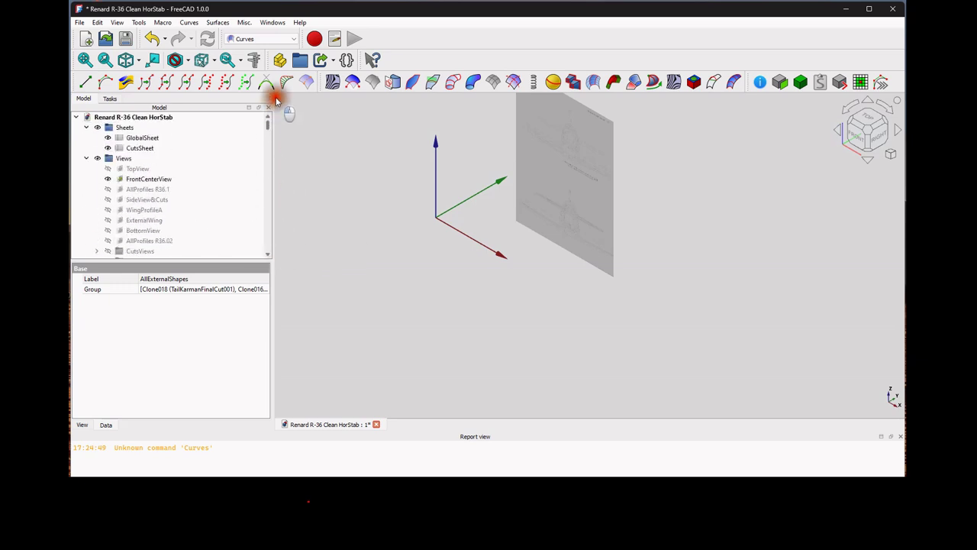
pyautogui.click(142, 116)
pyautogui.rightClick(142, 117)
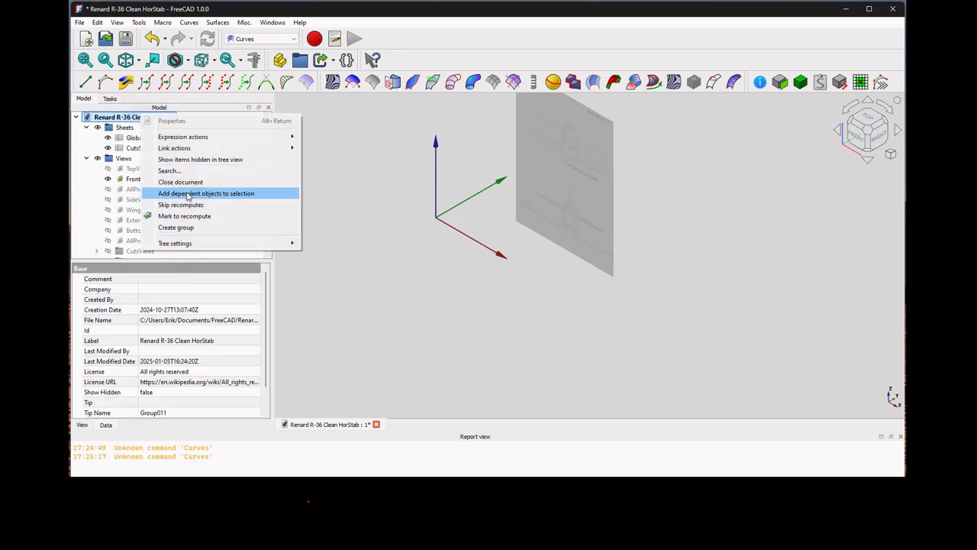
pyautogui.click(188, 183)
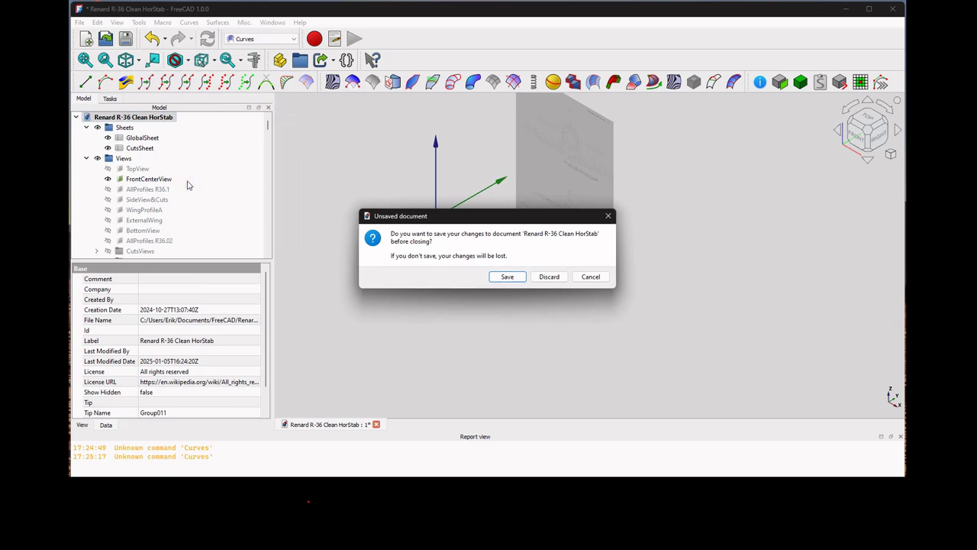
pyautogui.click(513, 278)
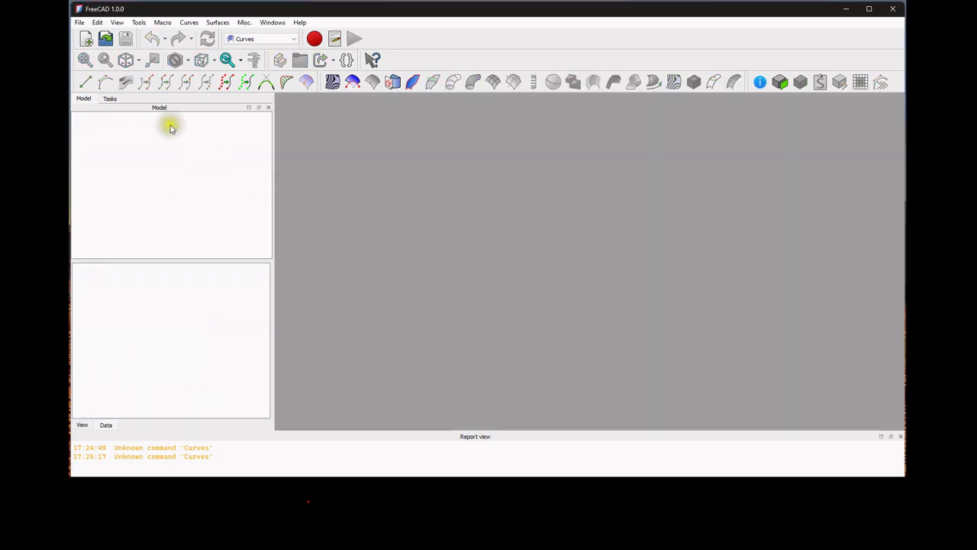
# Reopen the most recently used document from the recent files.
pyautogui.click(80, 23)
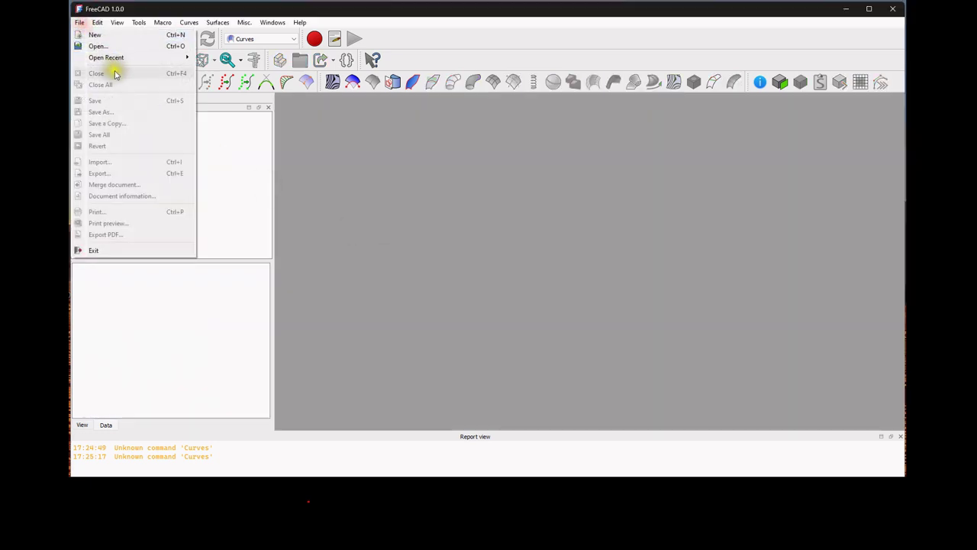
pyautogui.moveTo(113, 58)
pyautogui.click(249, 58)
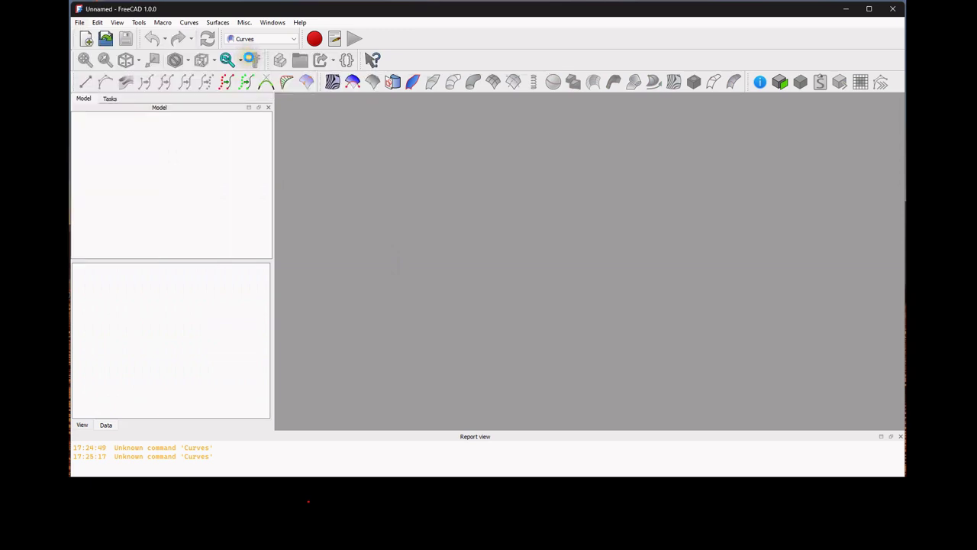